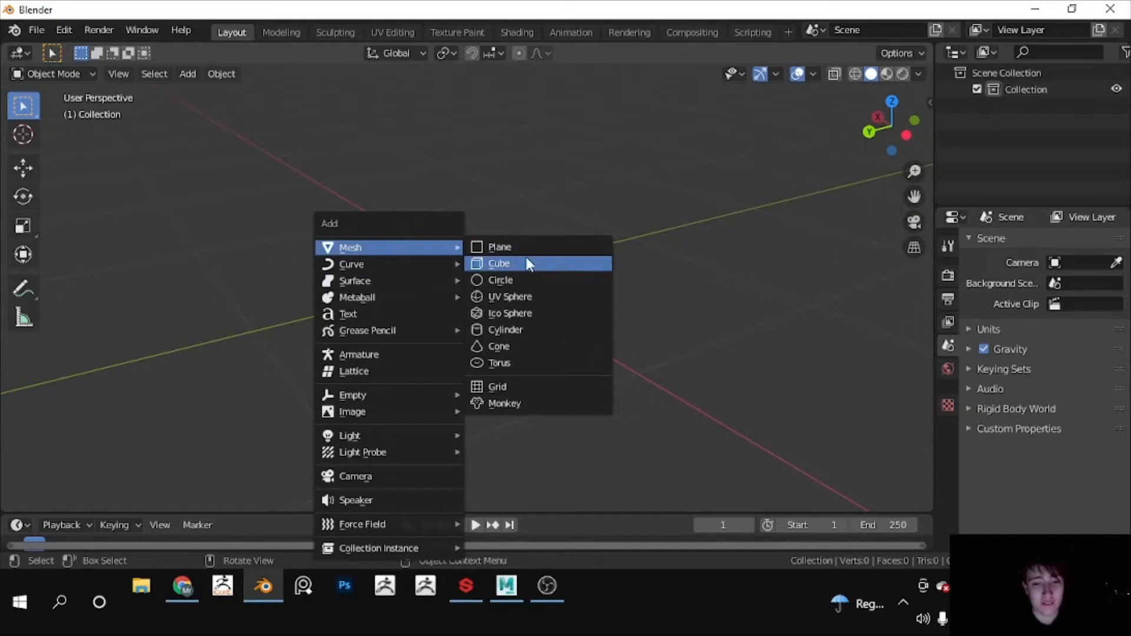
Step: Add a cube mesh to the empty scene and switch it to Edit Mode
{"action": "left_click", "coordinate": [529, 263]}
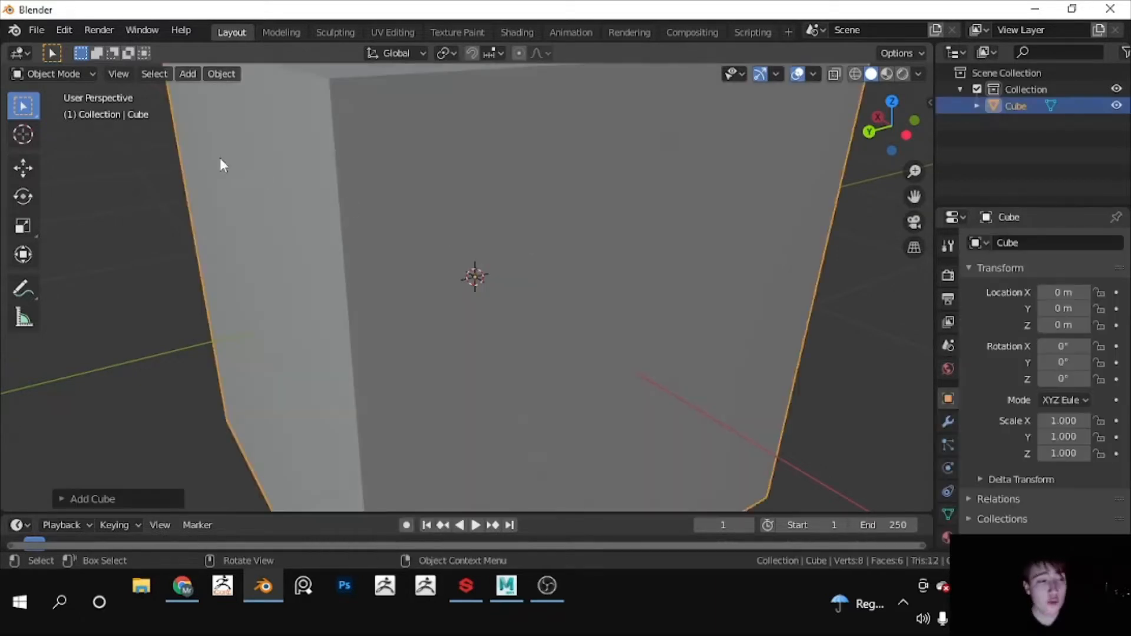
{"action": "left_click", "coordinate": [50, 75]}
{"action": "left_click", "coordinate": [51, 111]}
{"action": "scroll", "coordinate": [156, 167], "scroll_direction": "down", "scroll_amount": 6}
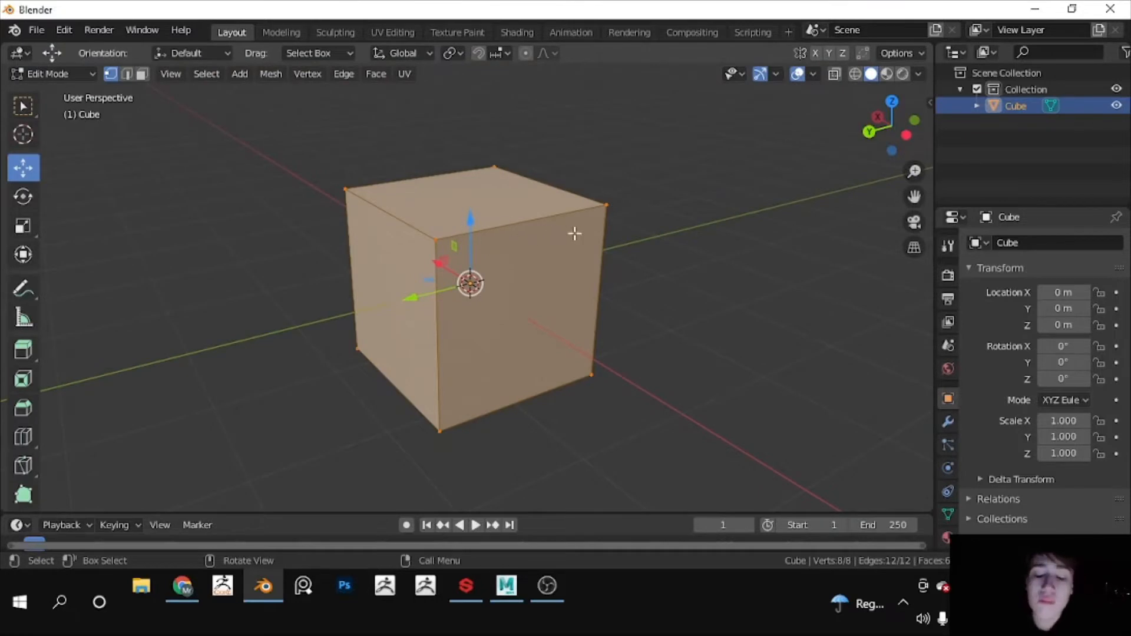
{"action": "middle_click_drag", "start_coordinate": [575, 234], "coordinate": [458, 249]}
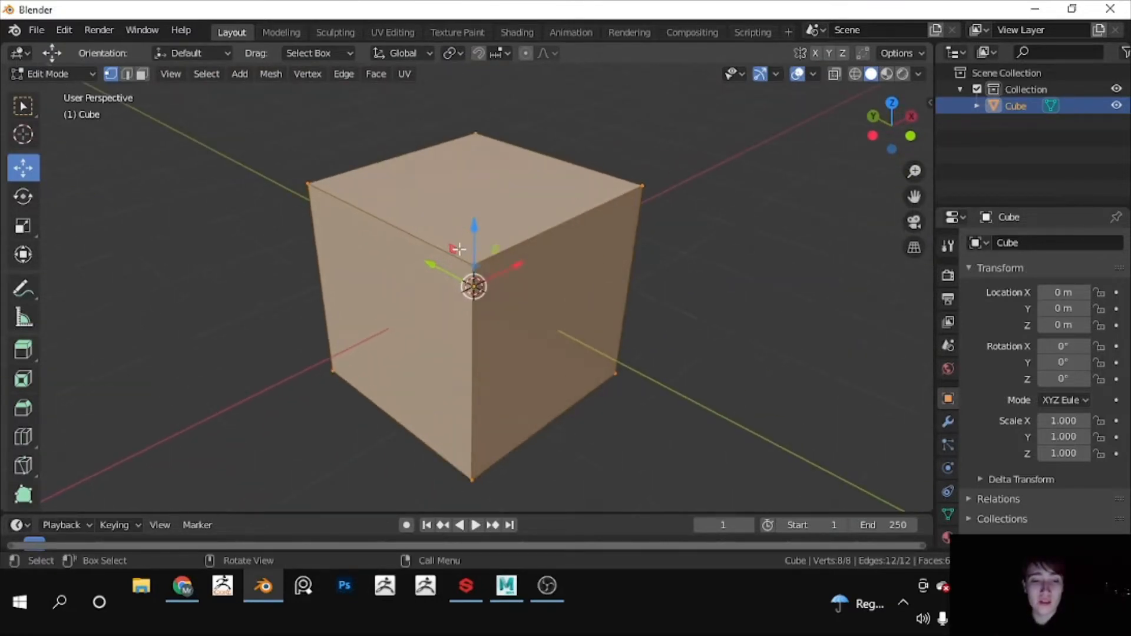
{"action": "scroll", "coordinate": [458, 249], "scroll_direction": "up", "scroll_amount": 2}
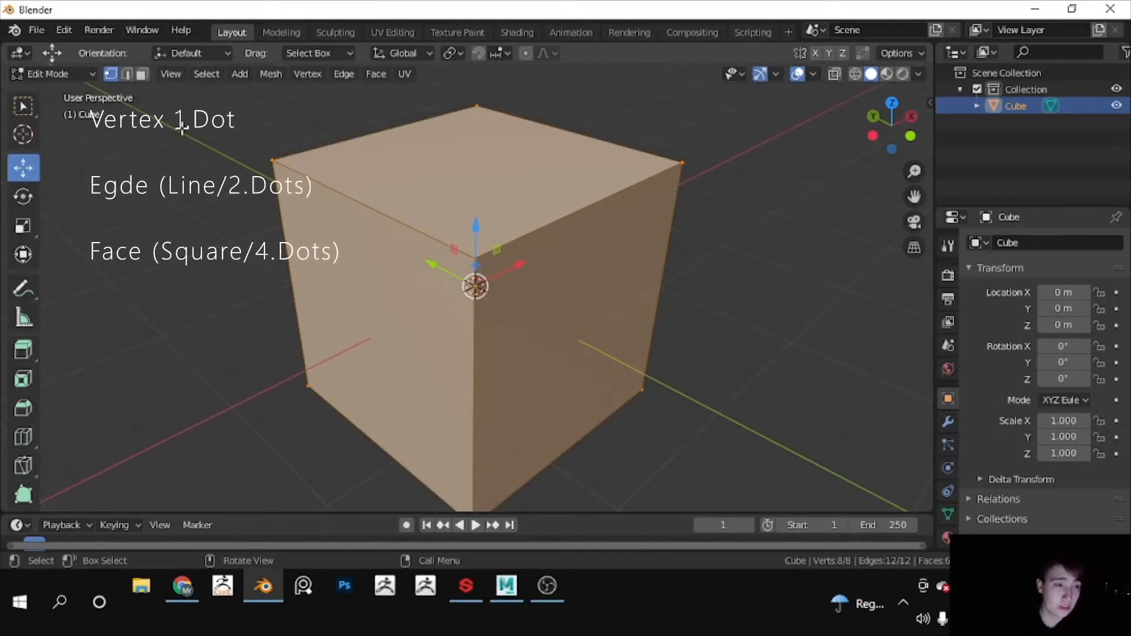
Step: Try moving one top corner vertex of the cube, and undo the move
{"action": "left_click", "coordinate": [275, 160]}
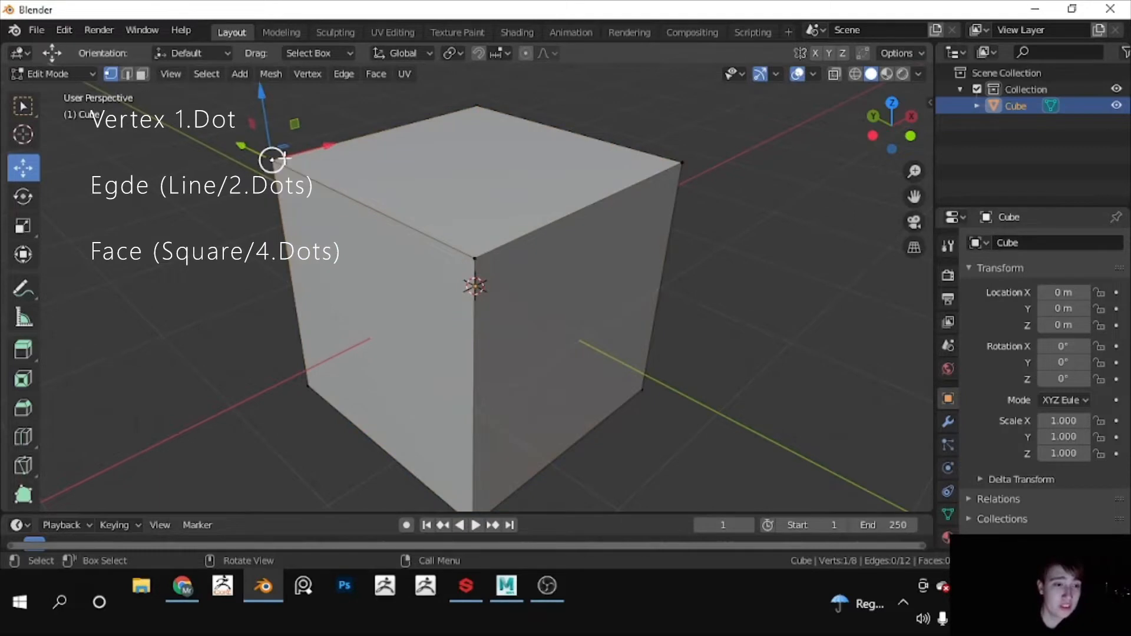
{"action": "left_click_drag", "start_coordinate": [276, 159], "coordinate": [326, 198]}
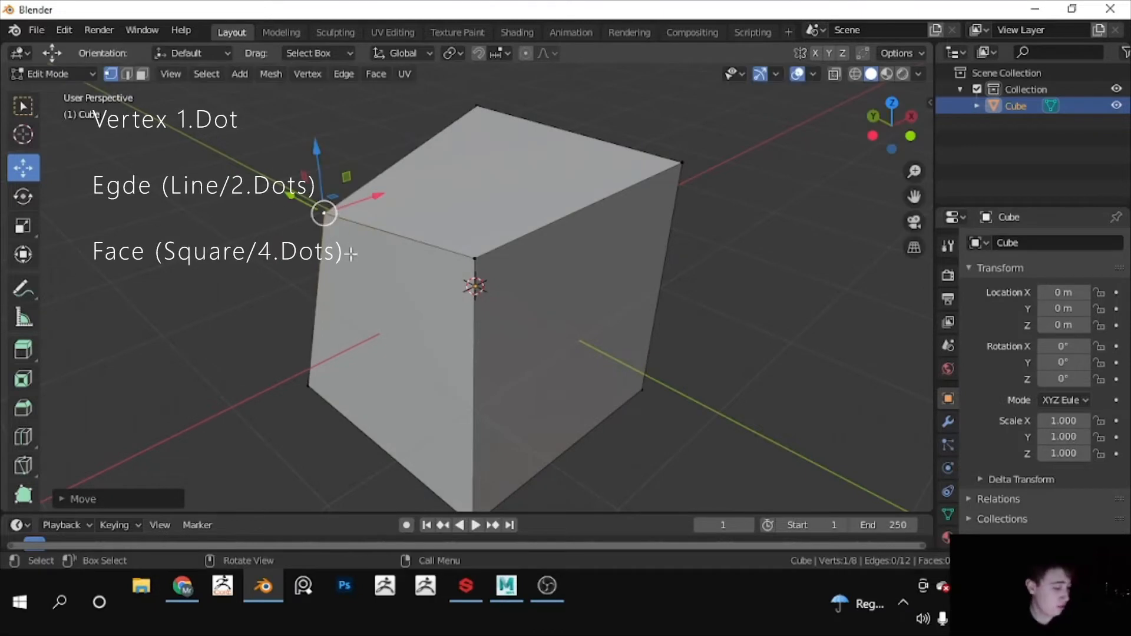
{"action": "key", "text": "ctrl+z"}
Step: Try moving one top edge of the cube in edge selection mode, and undo the move
{"action": "left_click", "coordinate": [127, 74]}
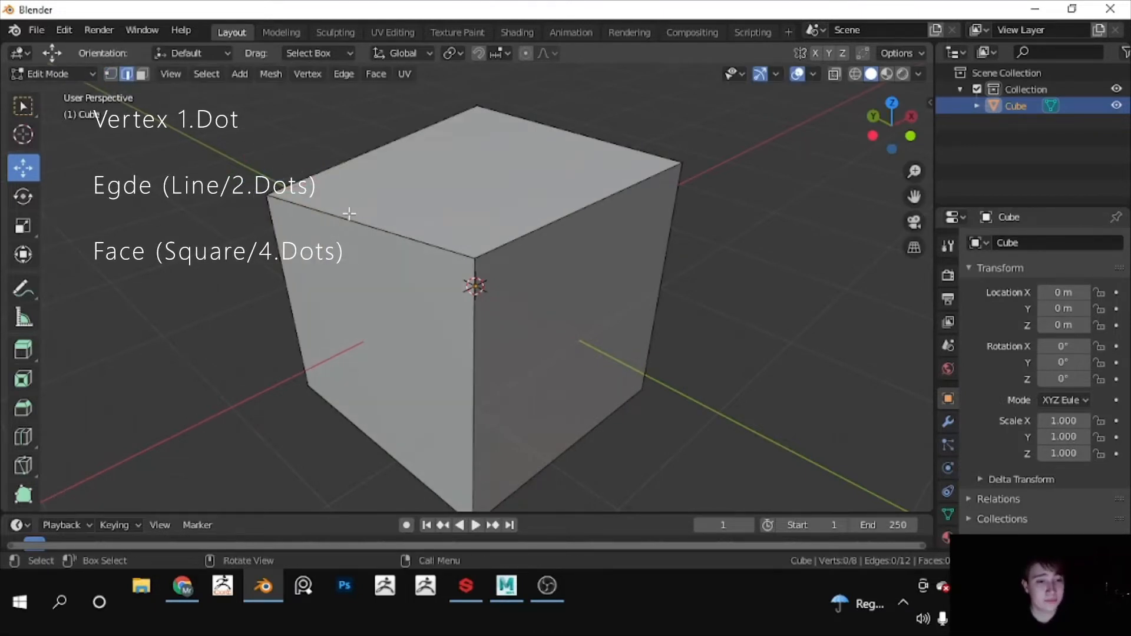
{"action": "left_click_drag", "start_coordinate": [353, 222], "coordinate": [416, 253]}
{"action": "key", "text": "ctrl+z"}
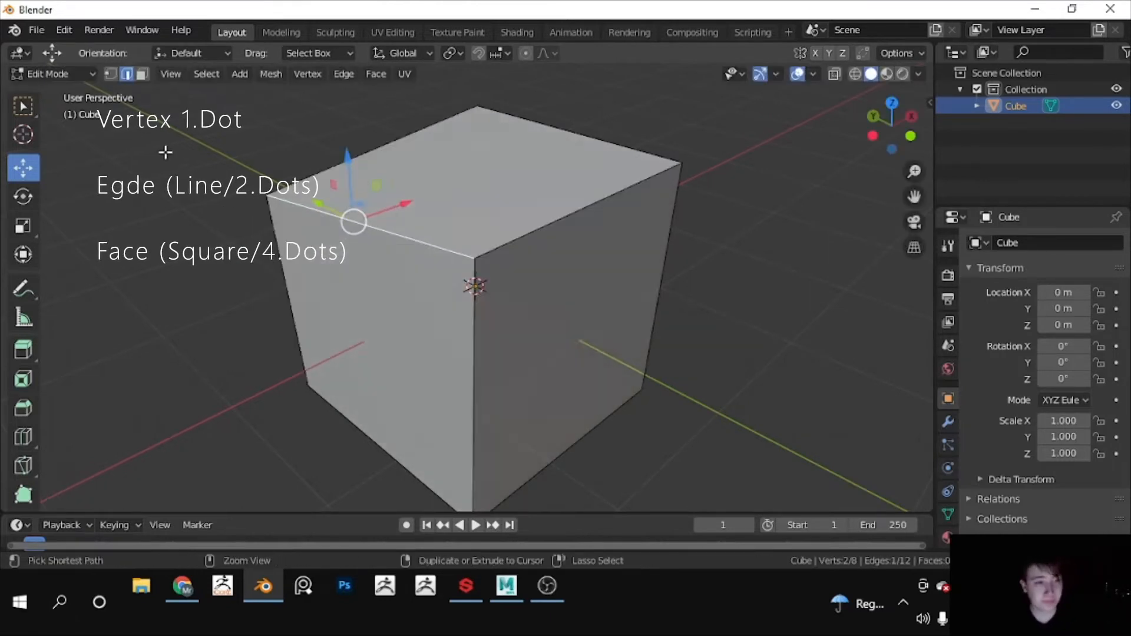
Step: Try moving a side face of the cube in face selection mode, and restore the cube's shape
{"action": "left_click", "coordinate": [142, 75]}
{"action": "left_click", "coordinate": [365, 262]}
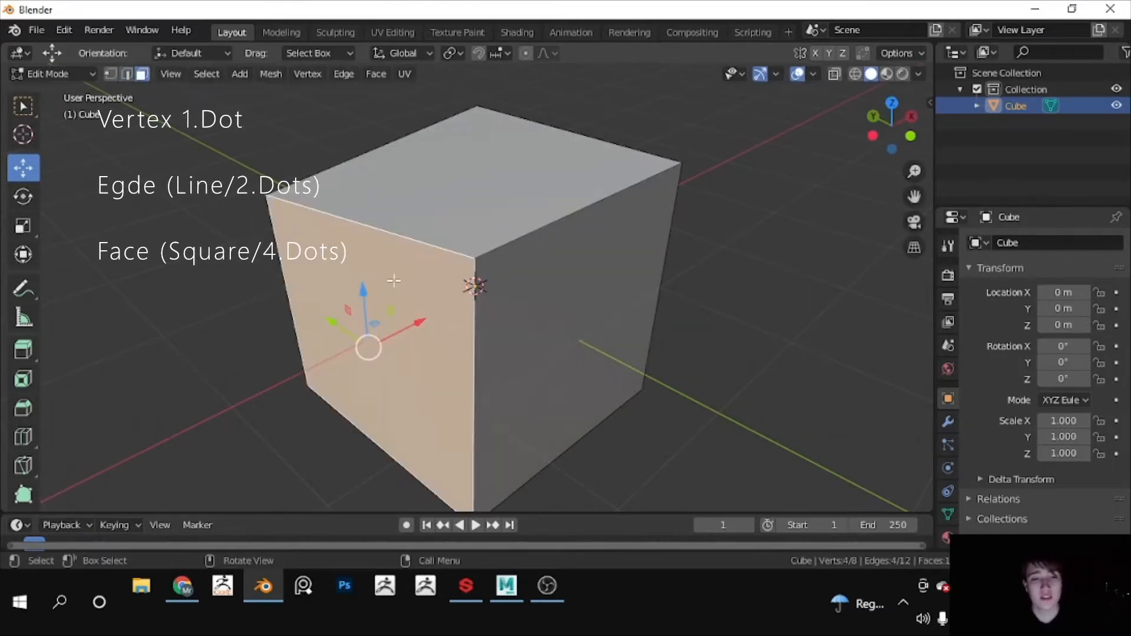
{"action": "left_click_drag", "start_coordinate": [383, 349], "coordinate": [389, 315]}
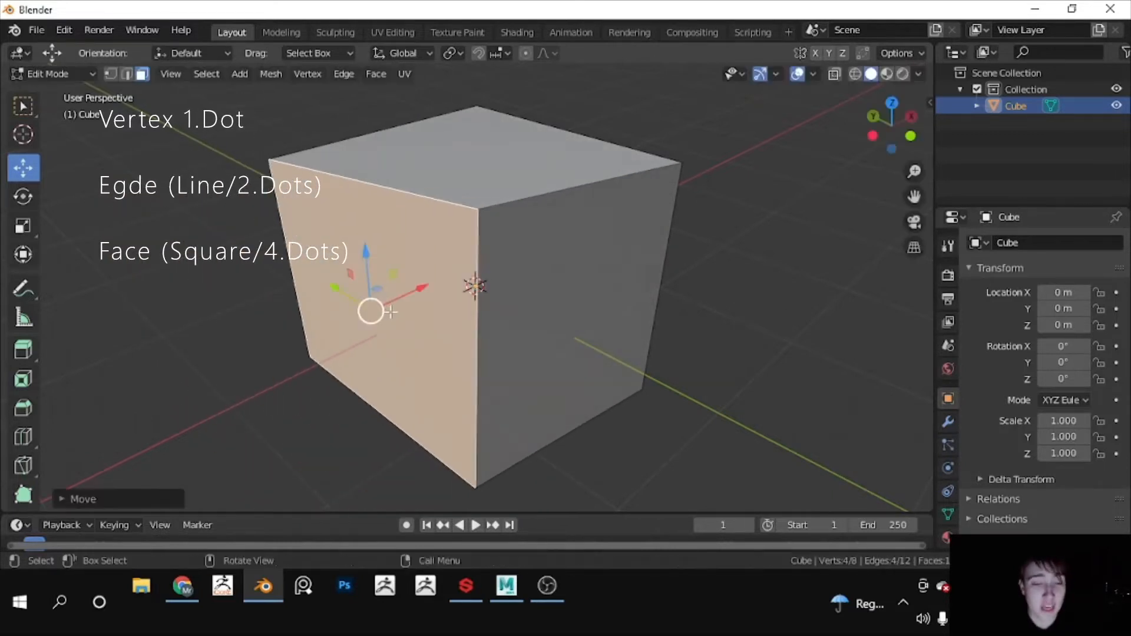
{"action": "key", "text": "alt+a"}
{"action": "key", "text": "2"}
{"action": "key", "text": "1"}
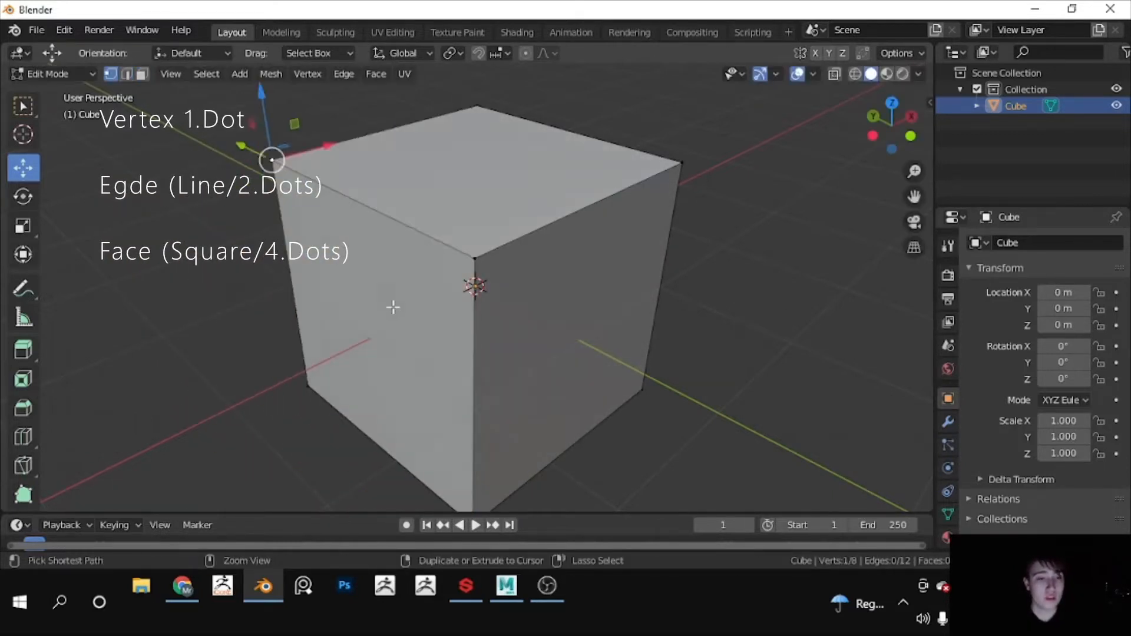
Step: Select the entire cube mesh and change the selection mode to edges, ending in face selection
{"action": "key", "text": "a"}
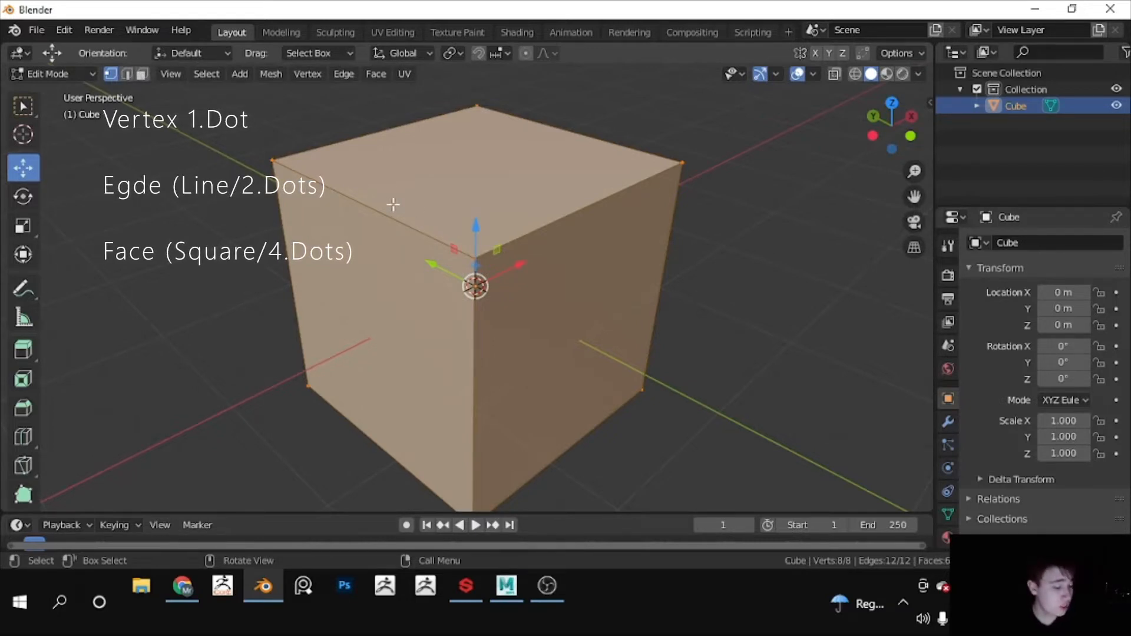
{"action": "key", "text": "2"}
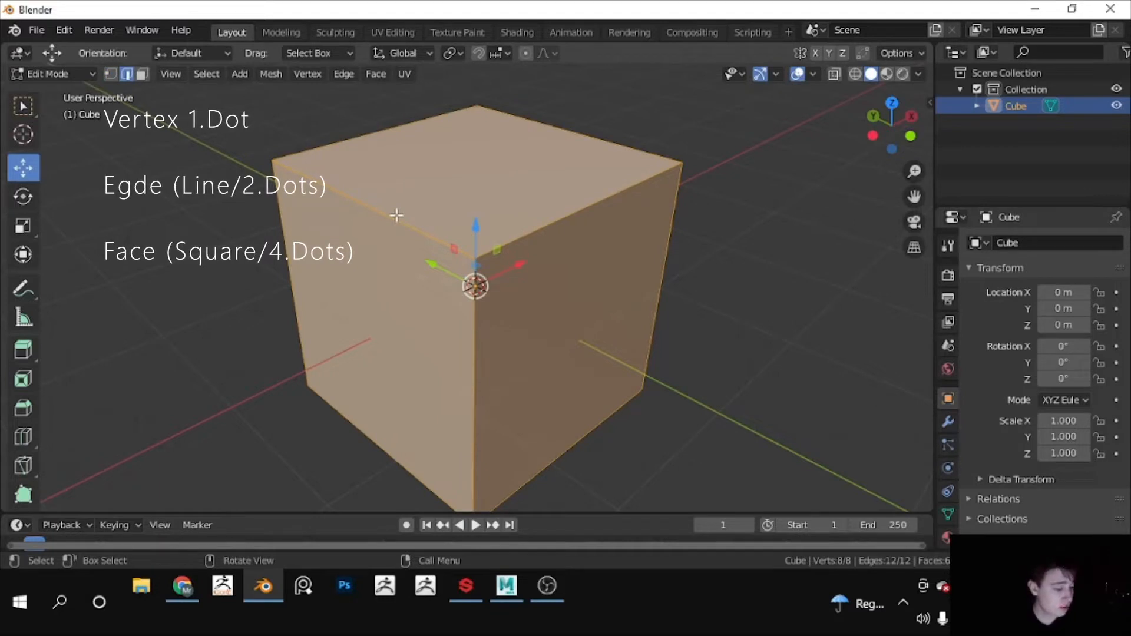
{"action": "key", "text": "3"}
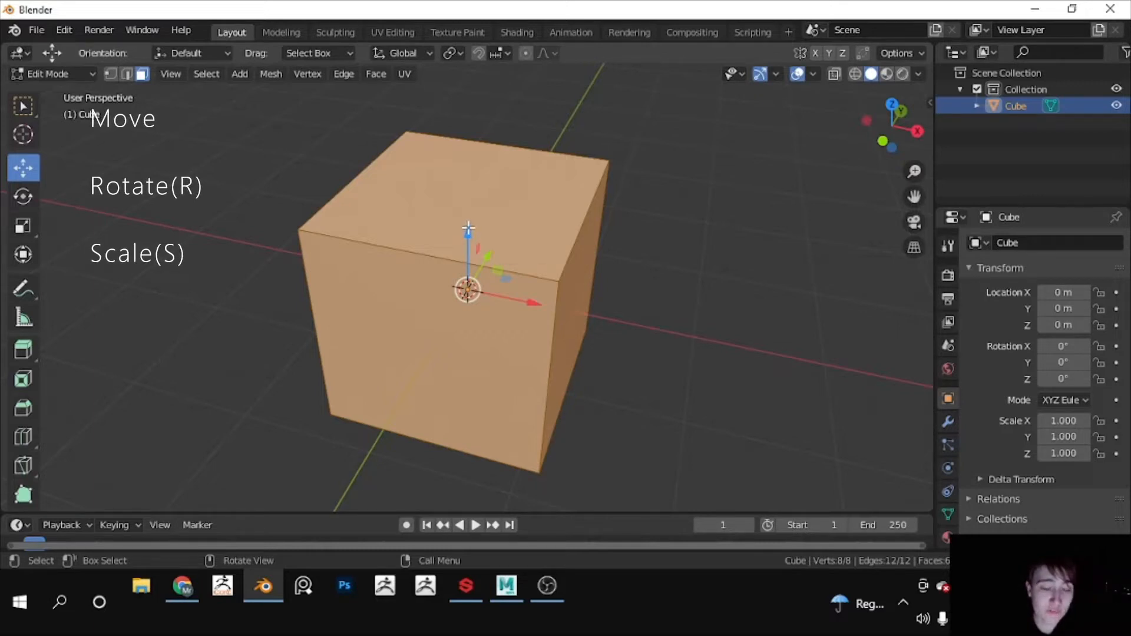
Step: Move the whole cube mesh upward along the Z axis and shift it sideways along the horizontal axes
{"action": "left_click_drag", "start_coordinate": [465, 232], "coordinate": [472, 177]}
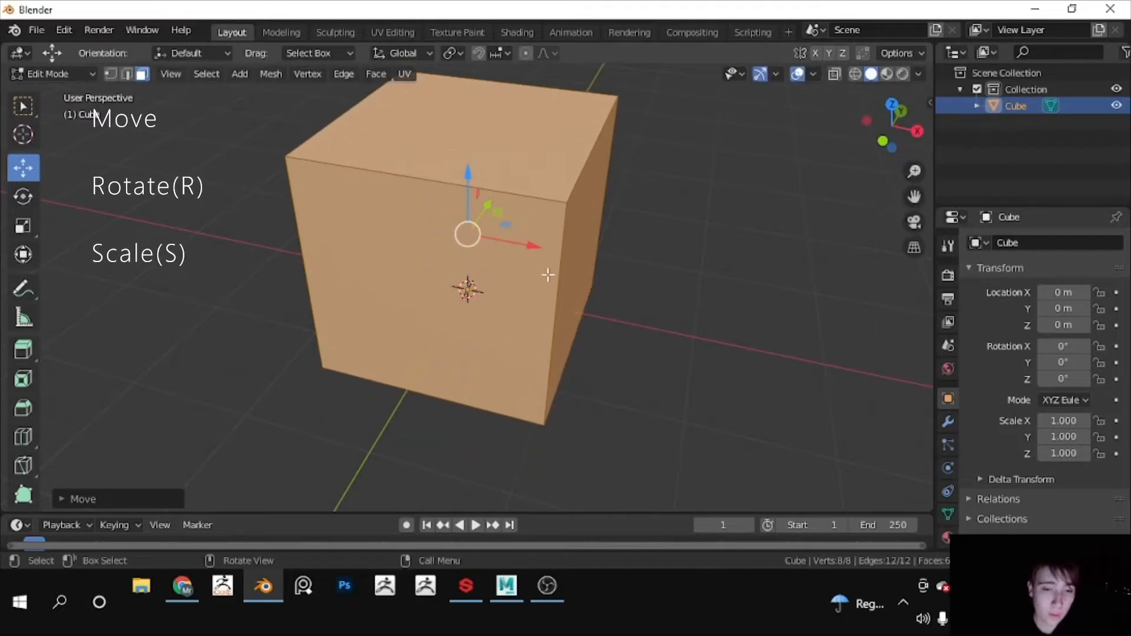
{"action": "left_click_drag", "start_coordinate": [533, 249], "coordinate": [620, 264]}
{"action": "left_click_drag", "start_coordinate": [574, 223], "coordinate": [535, 201]}
{"action": "scroll", "coordinate": [603, 218], "scroll_direction": "down", "scroll_amount": 4}
{"action": "middle_click_drag", "start_coordinate": [601, 215], "coordinate": [493, 218]}
{"action": "scroll", "coordinate": [446, 196], "scroll_direction": "up", "scroll_amount": 3}
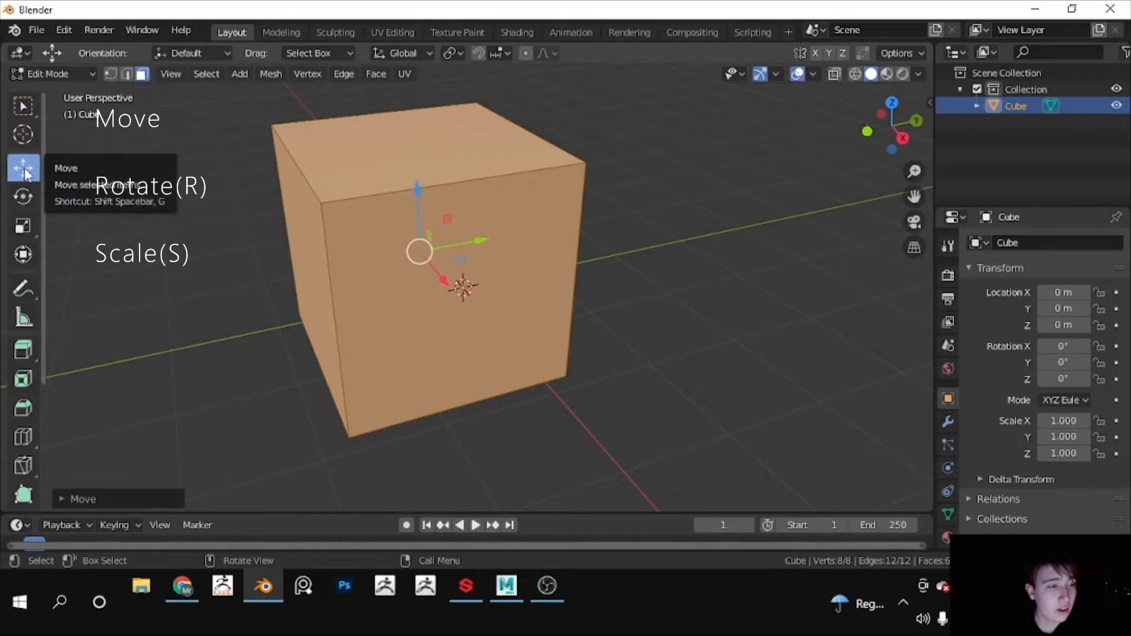
Step: Try rotating the whole cube mesh freely with the Rotate tool
{"action": "left_click", "coordinate": [40, 199]}
{"action": "key", "text": "r"}
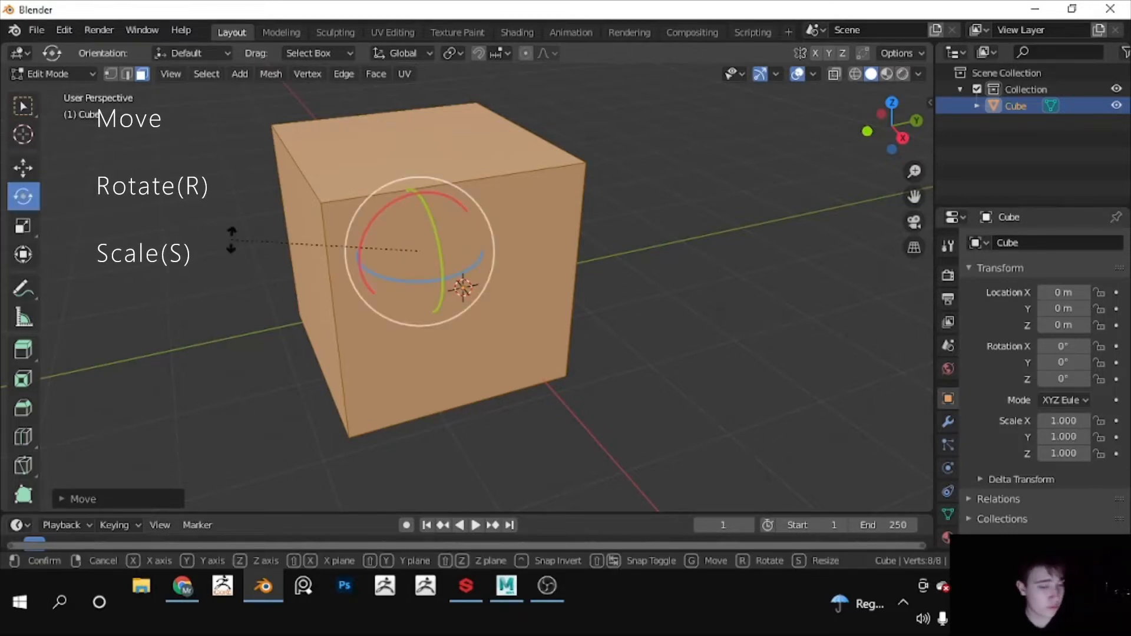
{"action": "right_click", "coordinate": [435, 275]}
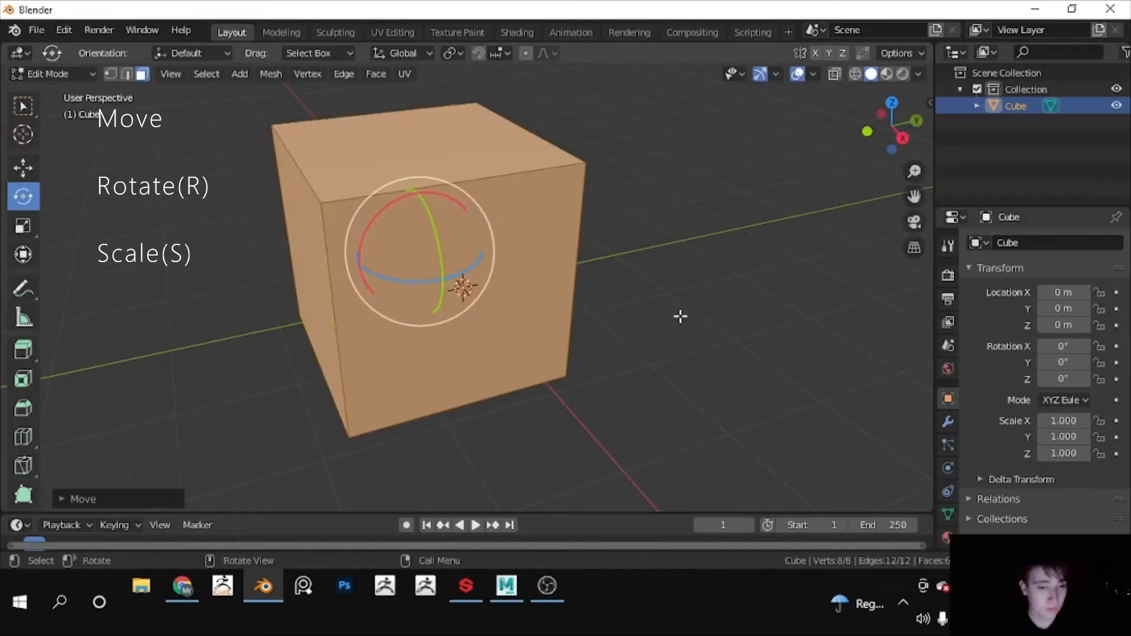
{"action": "left_click_drag", "start_coordinate": [447, 270], "coordinate": [490, 250]}
{"action": "left_click_drag", "start_coordinate": [412, 243], "coordinate": [369, 231]}
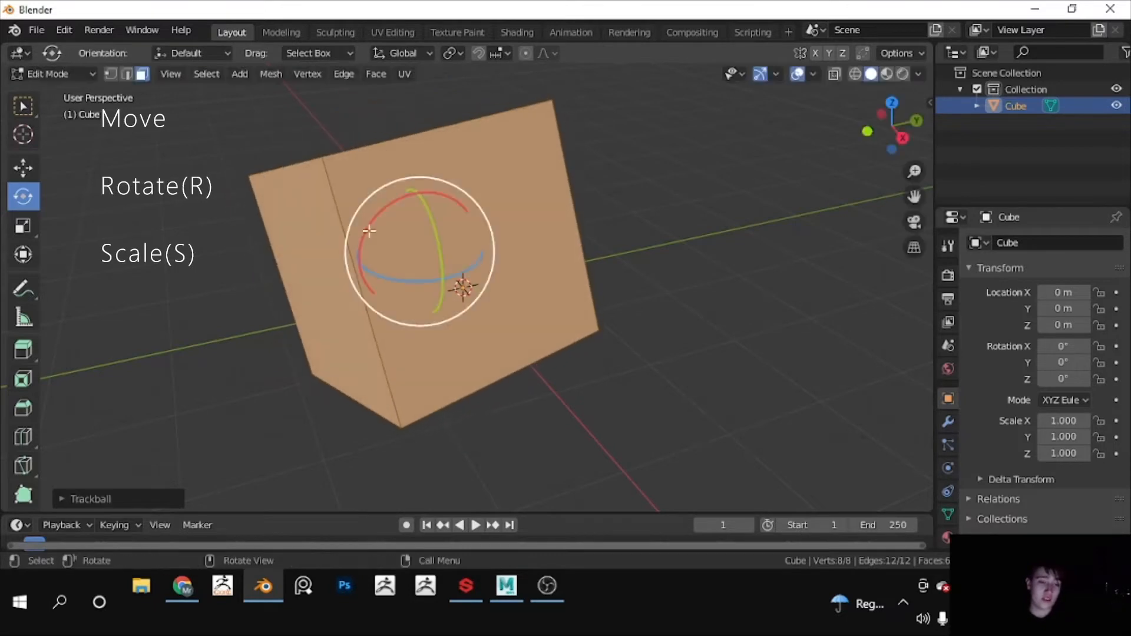
Step: Try scaling the whole cube mesh uniformly with the Scale tool
{"action": "left_click", "coordinate": [24, 228]}
{"action": "key", "text": "s"}
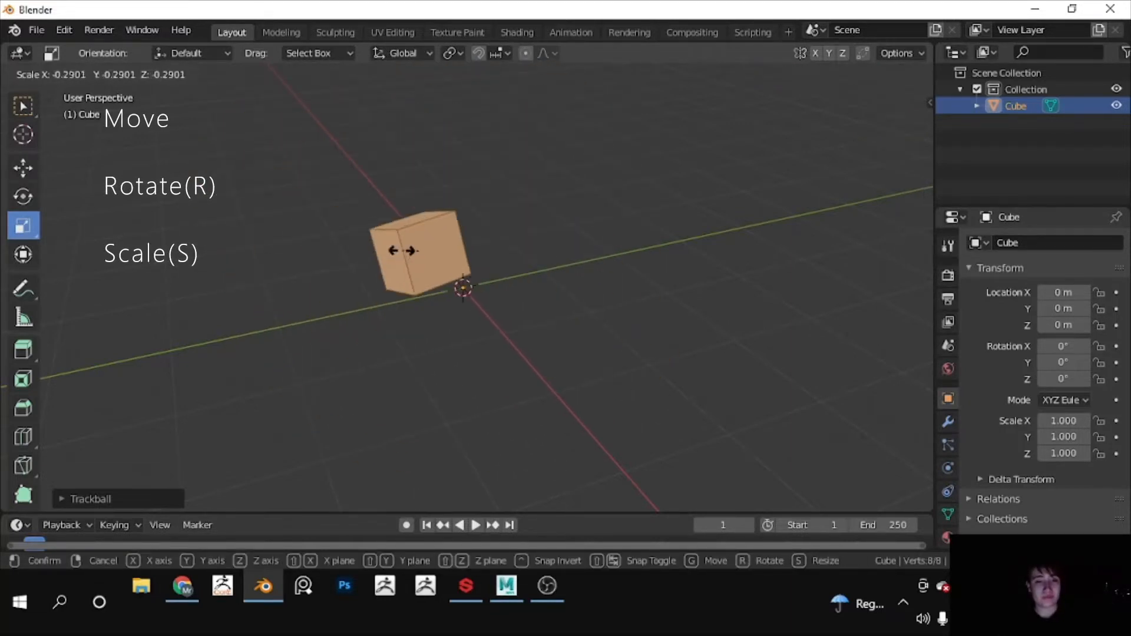
{"action": "left_click", "coordinate": [498, 266]}
{"action": "scroll", "coordinate": [498, 265], "scroll_direction": "down", "scroll_amount": 3}
{"action": "mouse_move", "coordinate": [460, 270]}
{"action": "middle_mouse_down"}
{"action": "mouse_move", "coordinate": [494, 264]}
{"action": "mouse_move", "coordinate": [508, 275]}
{"action": "mouse_move", "coordinate": [473, 277]}
{"action": "middle_mouse_up"}
Step: Undo the last scaling and the free rotations of the cube mesh
{"action": "key", "text": "ctrl+z"}
{"action": "key", "text": "ctrl+z"}
{"action": "key", "text": "ctrl+z"}
{"action": "scroll", "coordinate": [531, 273], "scroll_direction": "up", "scroll_amount": 4}
{"action": "scroll", "coordinate": [473, 277], "scroll_direction": "down", "scroll_amount": 2}
Step: Select a single top corner vertex of the cube in vertex selection mode
{"action": "key", "text": "1"}
{"action": "left_click", "coordinate": [558, 176]}
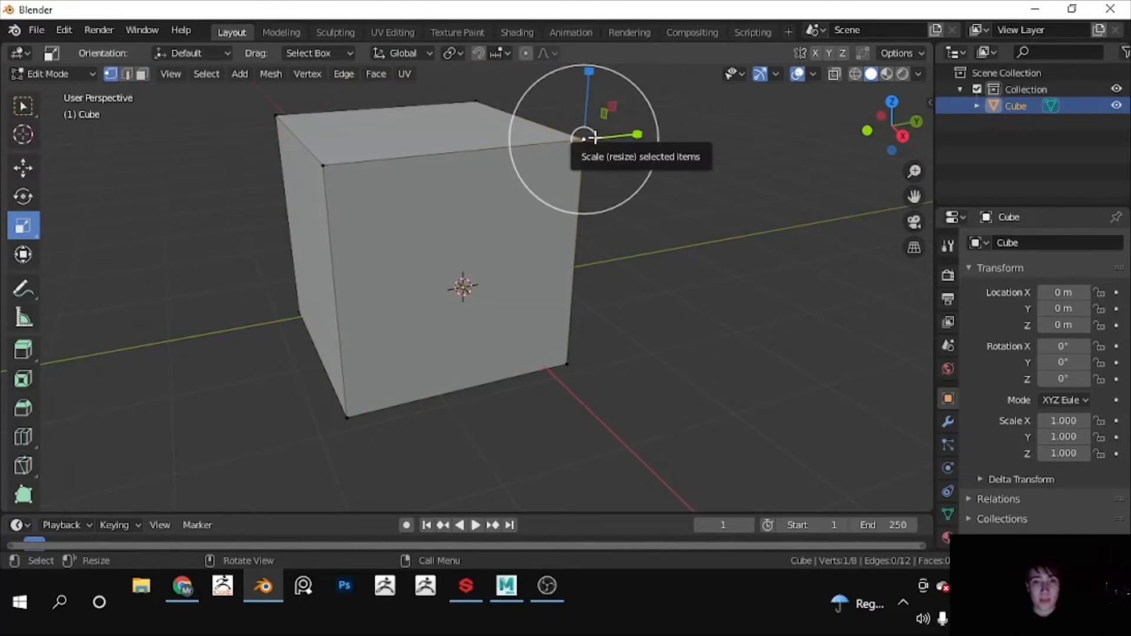
{"action": "middle_click_drag", "start_coordinate": [513, 219], "coordinate": [540, 224]}
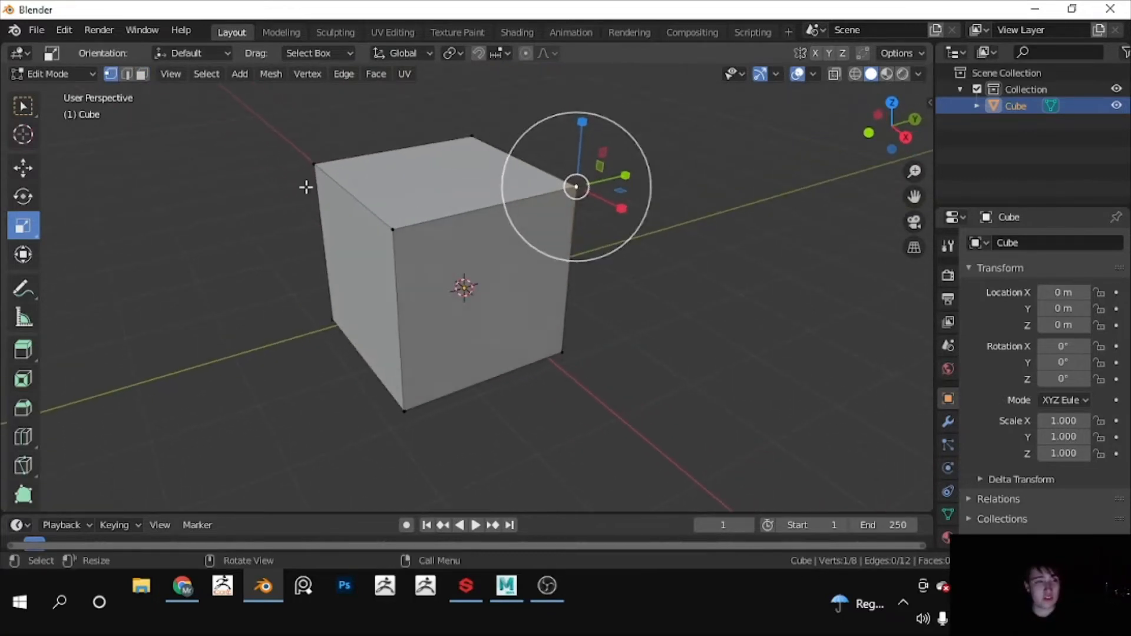
Step: Scale down the cube's side face that points along positive X, using face selection mode
{"action": "left_click", "coordinate": [142, 74]}
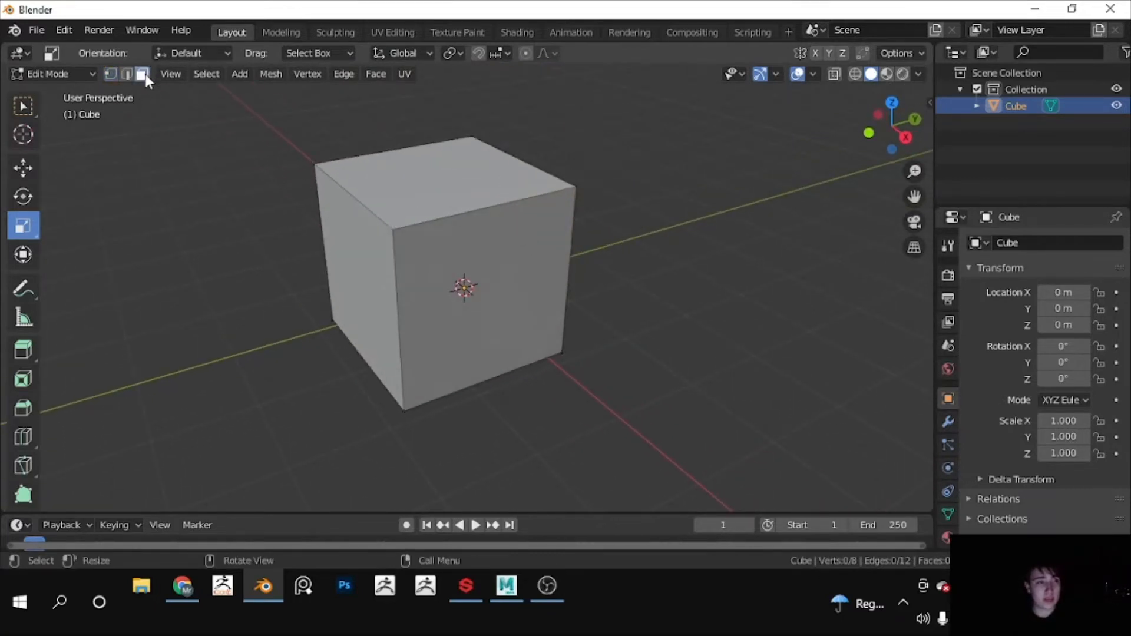
{"action": "left_click", "coordinate": [555, 322]}
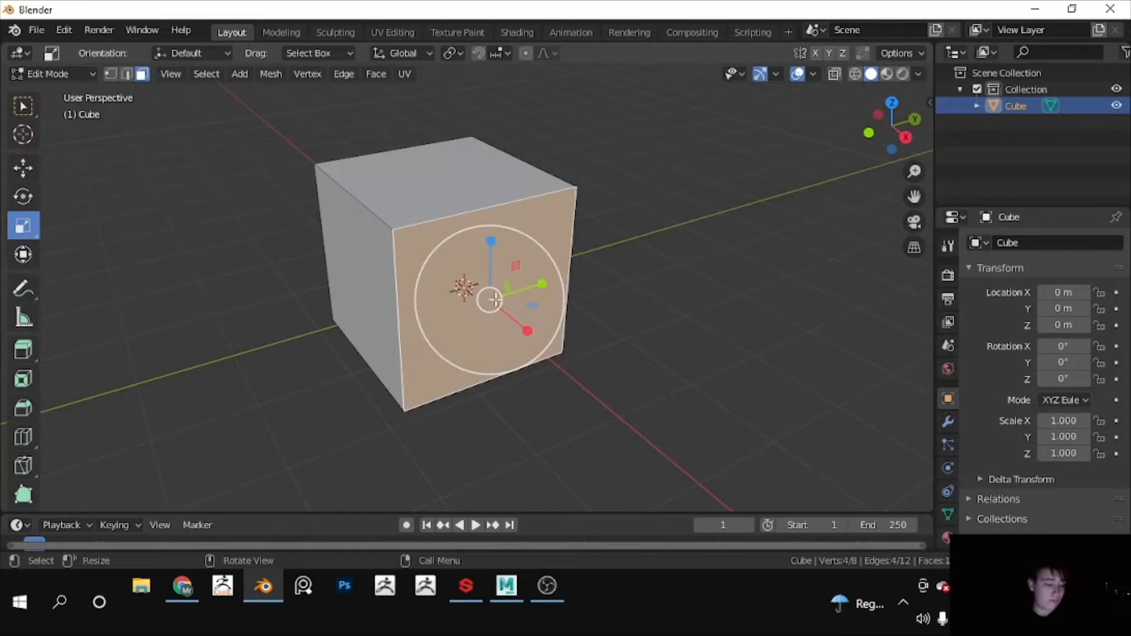
{"action": "key", "text": "s"}
{"action": "key", "text": "Escape"}
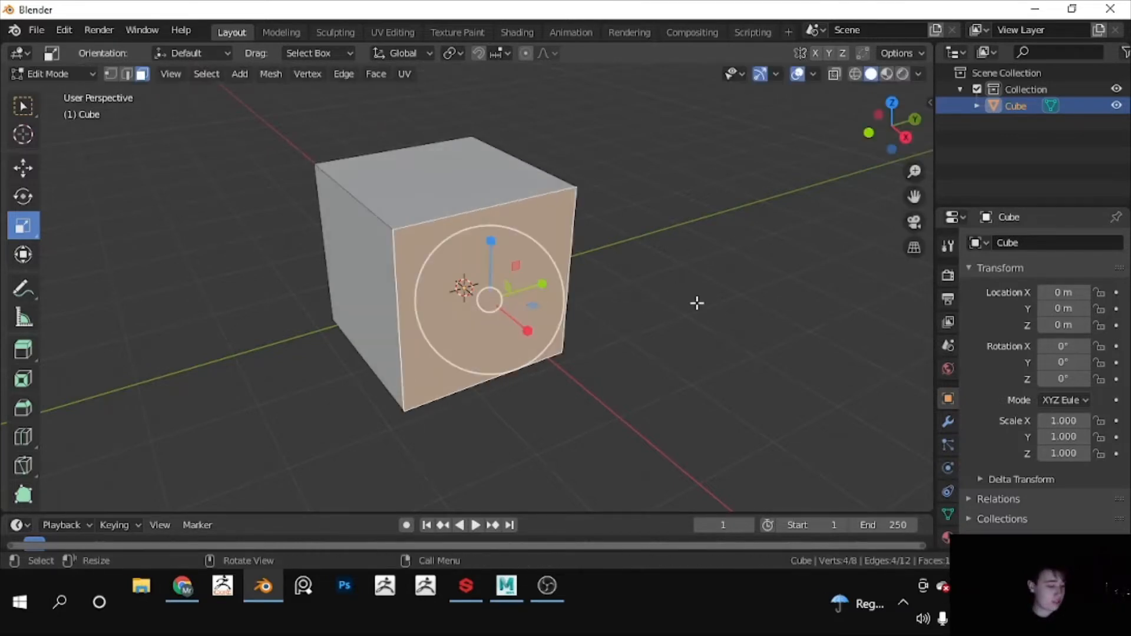
{"action": "key", "text": "s"}
{"action": "left_click", "coordinate": [574, 285]}
{"action": "middle_click_drag", "start_coordinate": [506, 295], "coordinate": [623, 271]}
Step: Scale the large side face opposite the shrunken one
{"action": "left_click", "coordinate": [510, 245]}
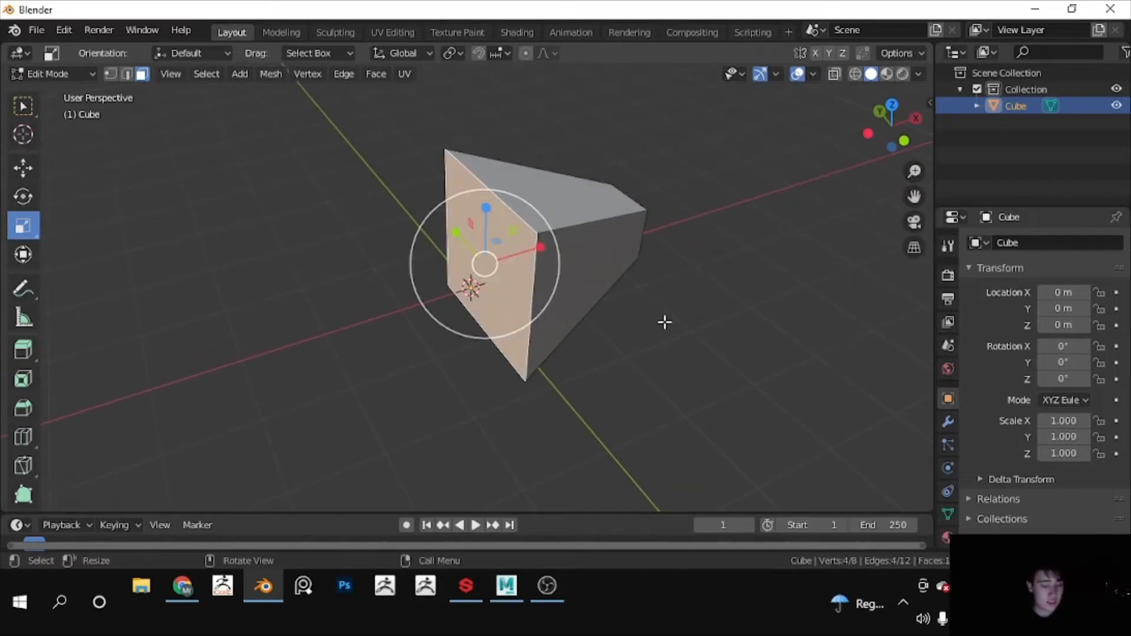
{"action": "key", "text": "s"}
{"action": "left_click", "coordinate": [740, 331]}
{"action": "middle_click_drag", "start_coordinate": [741, 332], "coordinate": [406, 185]}
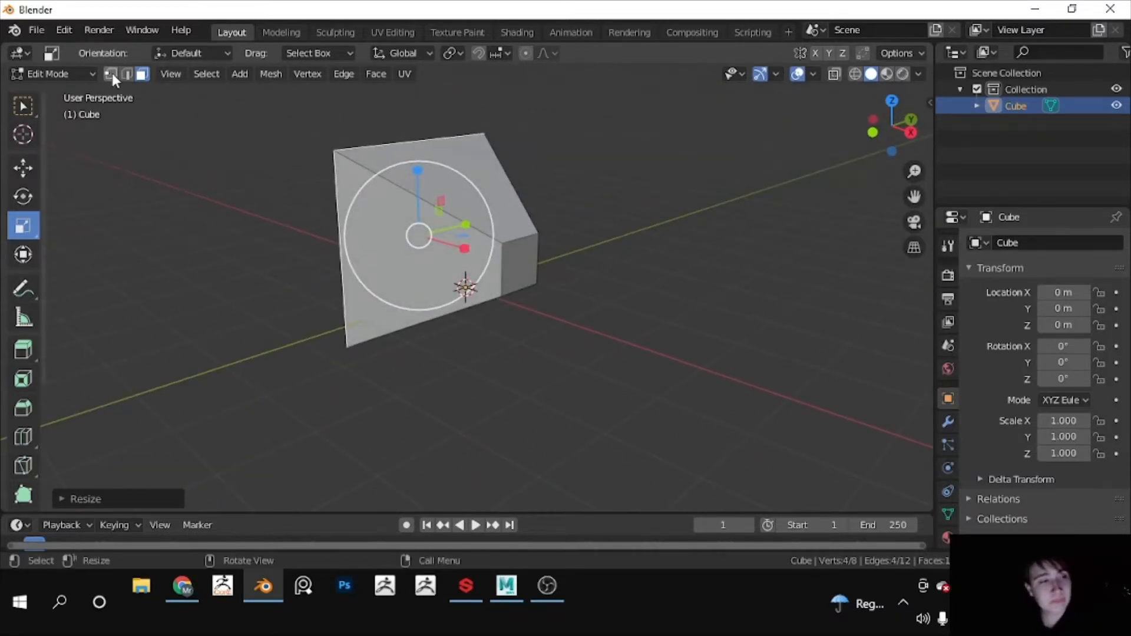
Step: Scale one sloping edge between the large face and the small face along the Y axis, using edge selection mode
{"action": "left_click", "coordinate": [127, 74]}
{"action": "middle_click_drag", "start_coordinate": [518, 185], "coordinate": [508, 222]}
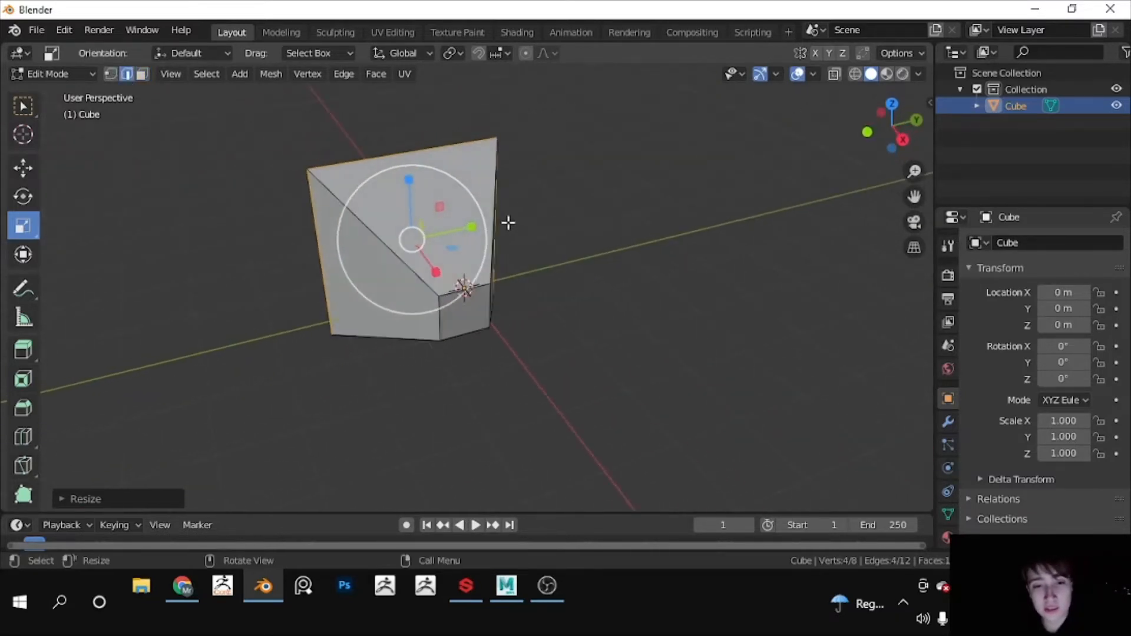
{"action": "left_click", "coordinate": [492, 178]}
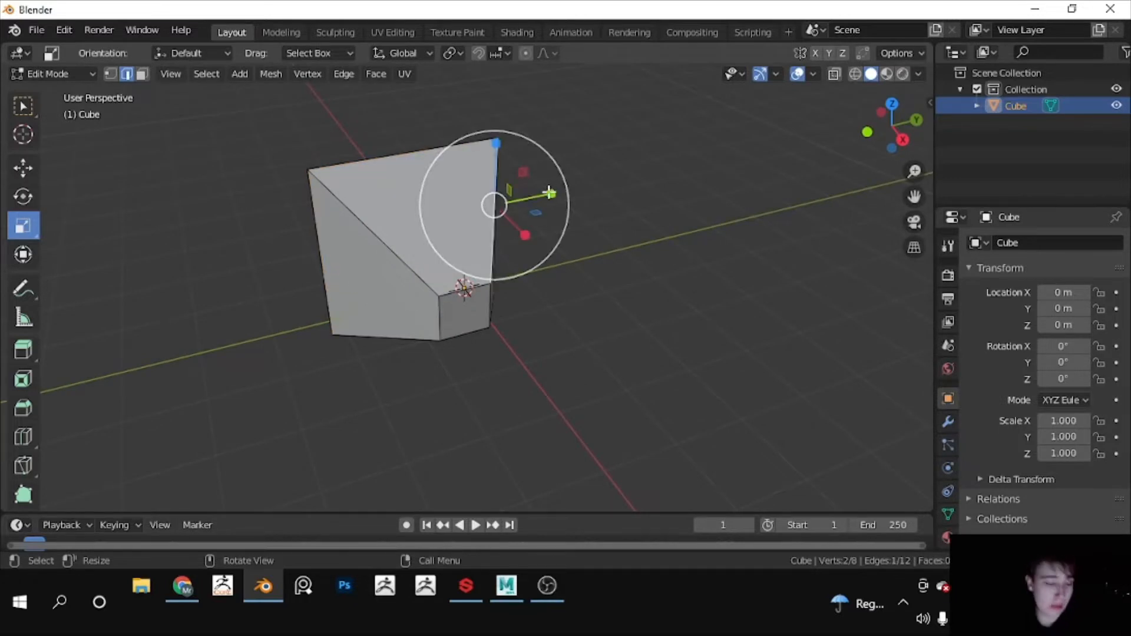
{"action": "left_click_drag", "start_coordinate": [549, 192], "coordinate": [538, 193]}
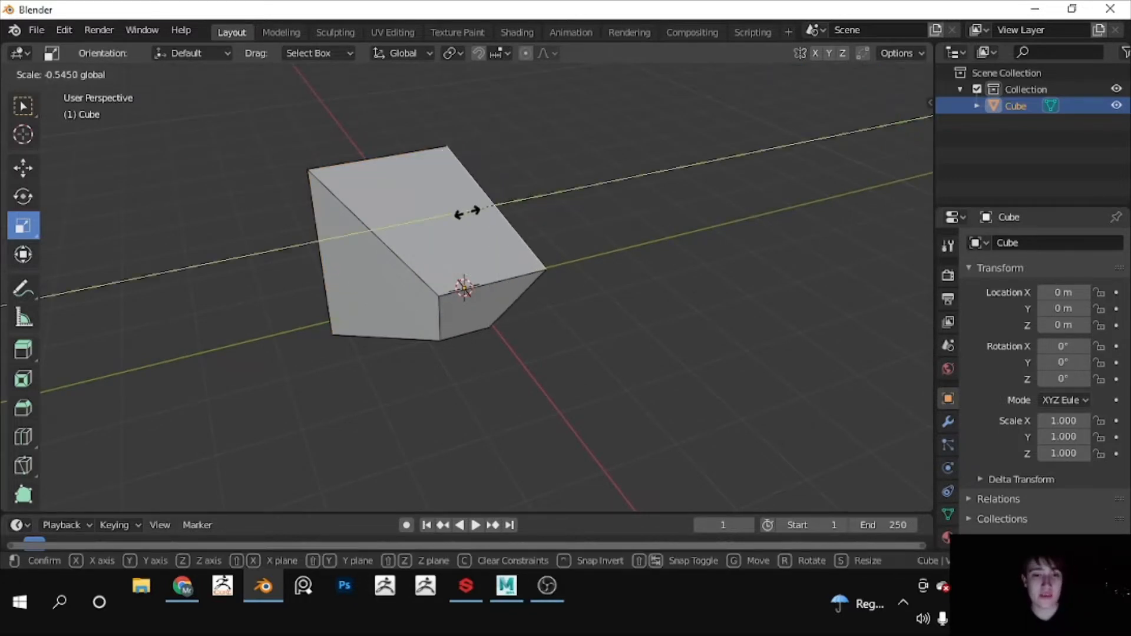
{"action": "mouse_move", "coordinate": [467, 214]}
{"action": "left_mouse_down"}
{"action": "mouse_move", "coordinate": [492, 211]}
{"action": "mouse_move", "coordinate": [454, 219]}
{"action": "mouse_move", "coordinate": [530, 189]}
{"action": "mouse_move", "coordinate": [467, 204]}
{"action": "mouse_move", "coordinate": [478, 216]}
{"action": "mouse_move", "coordinate": [585, 187]}
{"action": "mouse_move", "coordinate": [450, 202]}
{"action": "mouse_move", "coordinate": [472, 194]}
{"action": "left_mouse_up"}
{"action": "middle_click_drag", "start_coordinate": [472, 194], "coordinate": [496, 178]}
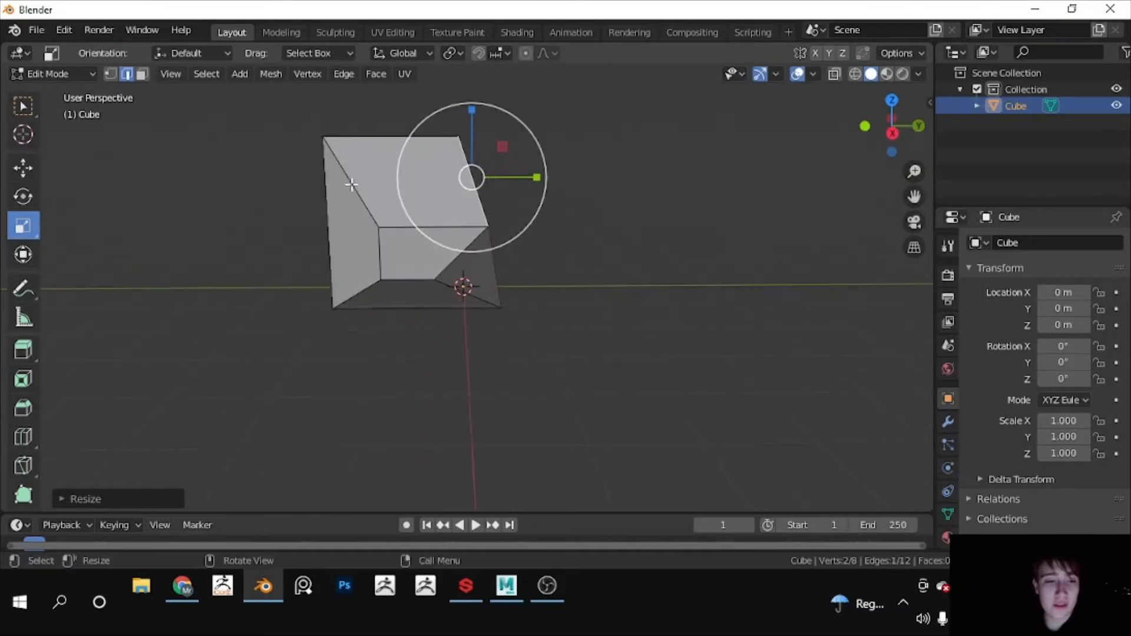
Step: Scale the opposite sloping edge of the mesh along the Y axis
{"action": "key", "text": "s"}
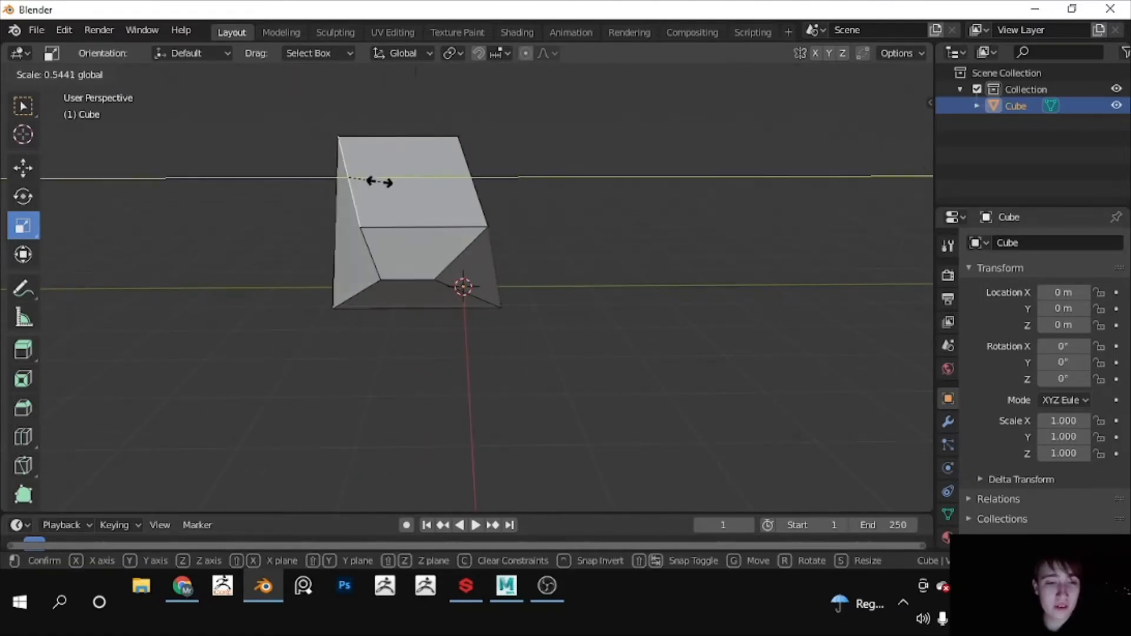
{"action": "left_click", "coordinate": [346, 186]}
{"action": "middle_click_drag", "start_coordinate": [607, 270], "coordinate": [578, 235]}
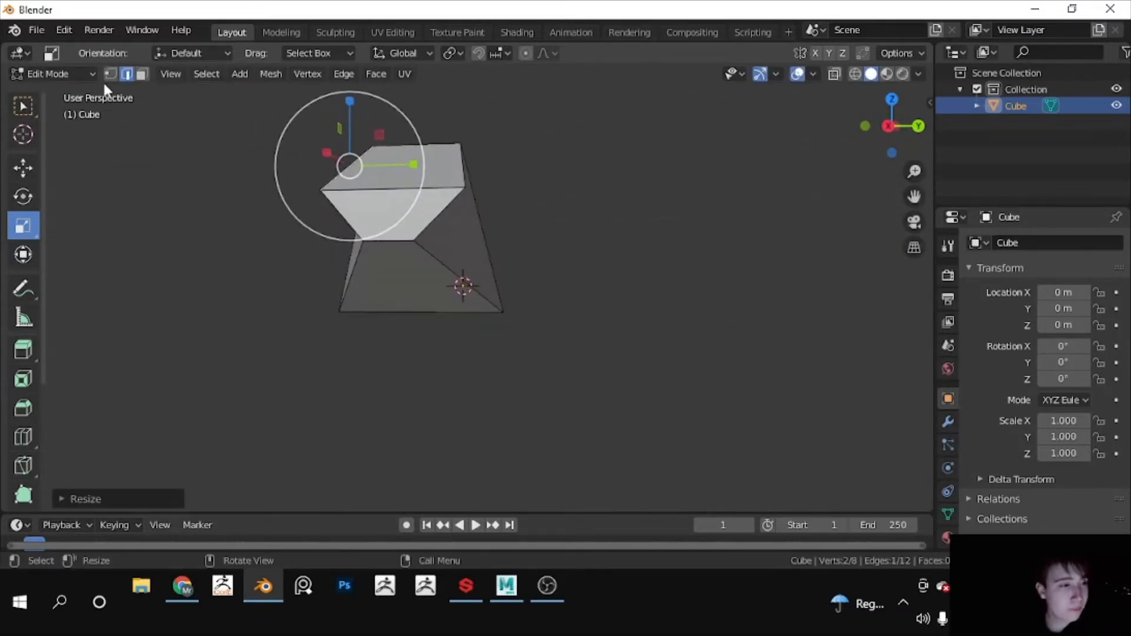
Step: Move the lower corner vertex of the light sloping face up along the Z axis, using vertex selection mode
{"action": "left_click", "coordinate": [109, 74]}
{"action": "left_click", "coordinate": [414, 241]}
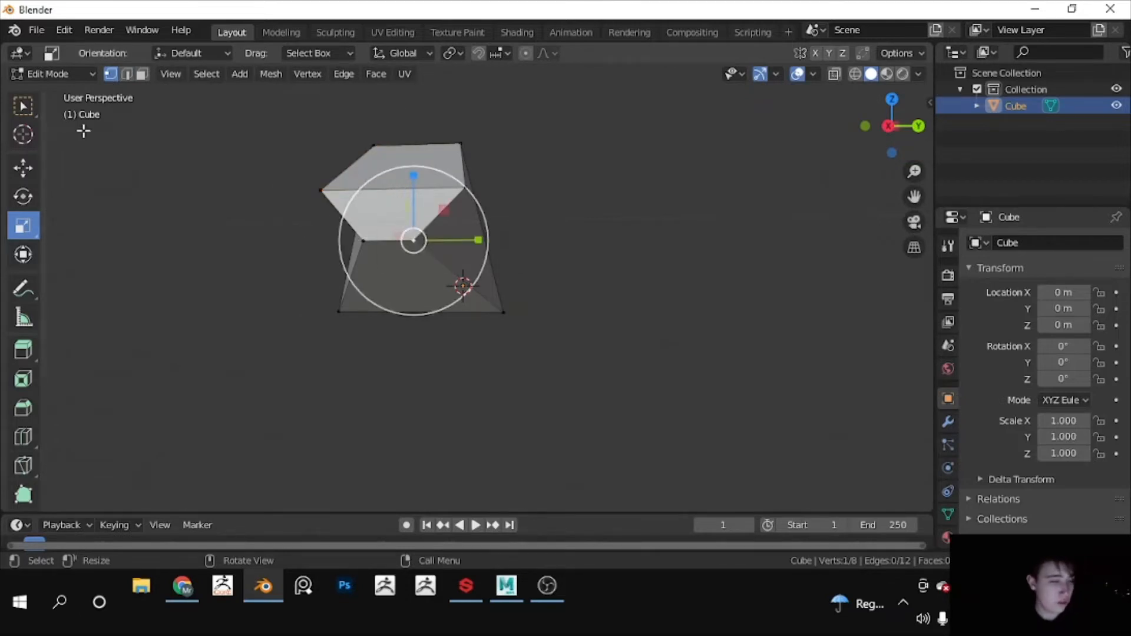
{"action": "left_click", "coordinate": [23, 168]}
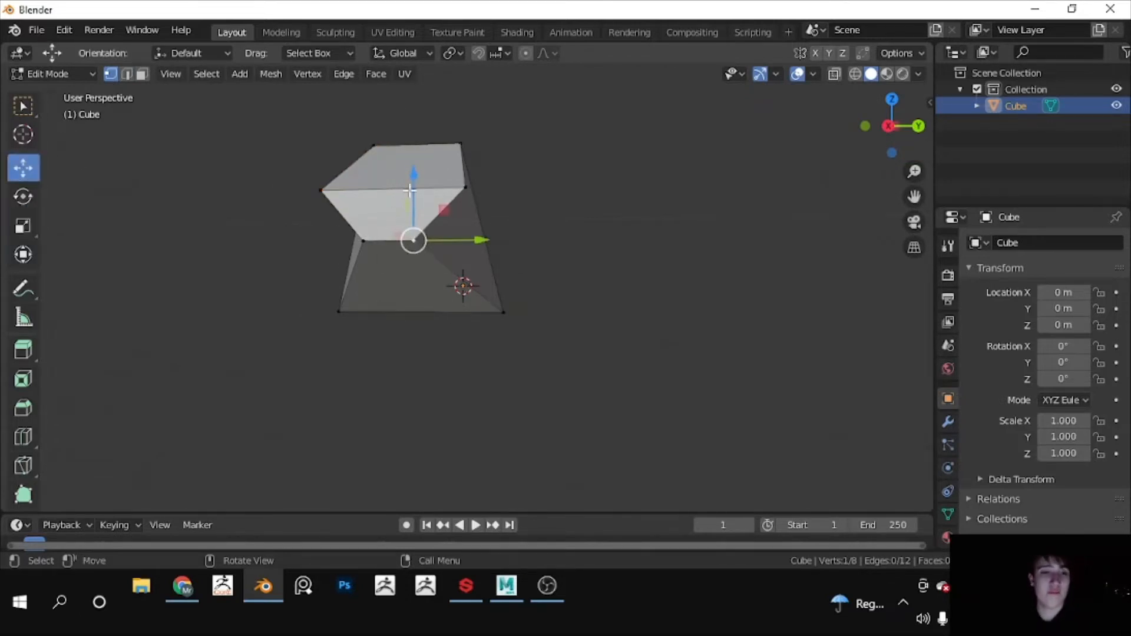
{"action": "mouse_move", "coordinate": [412, 174]}
{"action": "left_mouse_down"}
{"action": "mouse_move", "coordinate": [411, 203]}
{"action": "mouse_move", "coordinate": [406, 189]}
{"action": "left_mouse_up"}
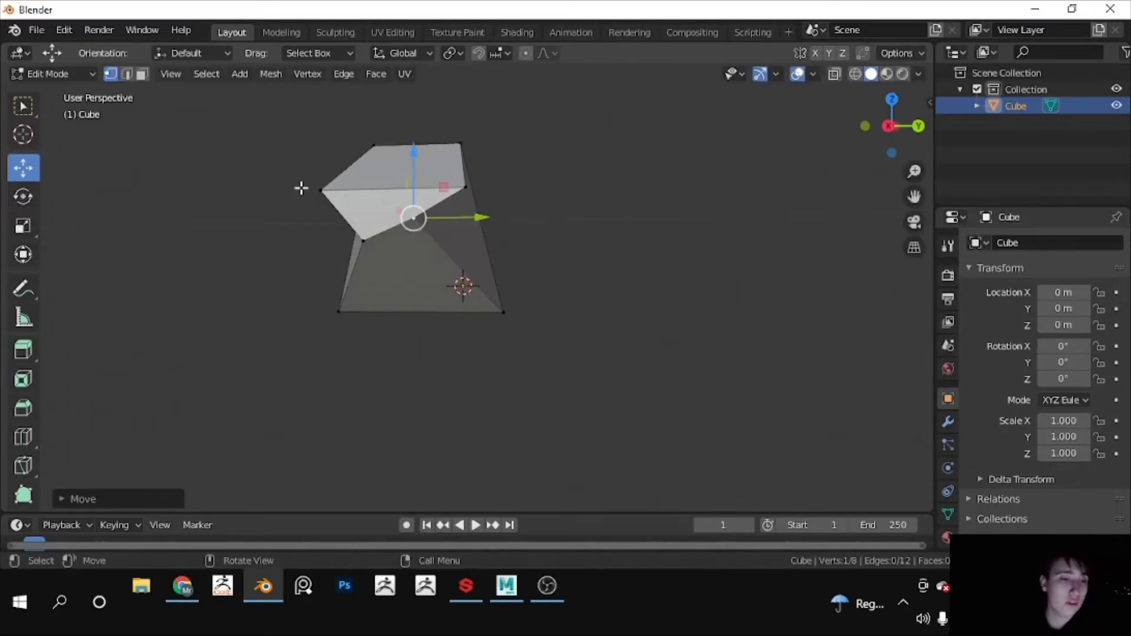
Step: Pull the light face's protruding outer vertex and another upper corner vertex of the mesh down along the Z axis
{"action": "left_click", "coordinate": [320, 190]}
{"action": "left_click_drag", "start_coordinate": [320, 120], "coordinate": [326, 157]}
{"action": "middle_click_drag", "start_coordinate": [326, 156], "coordinate": [401, 177]}
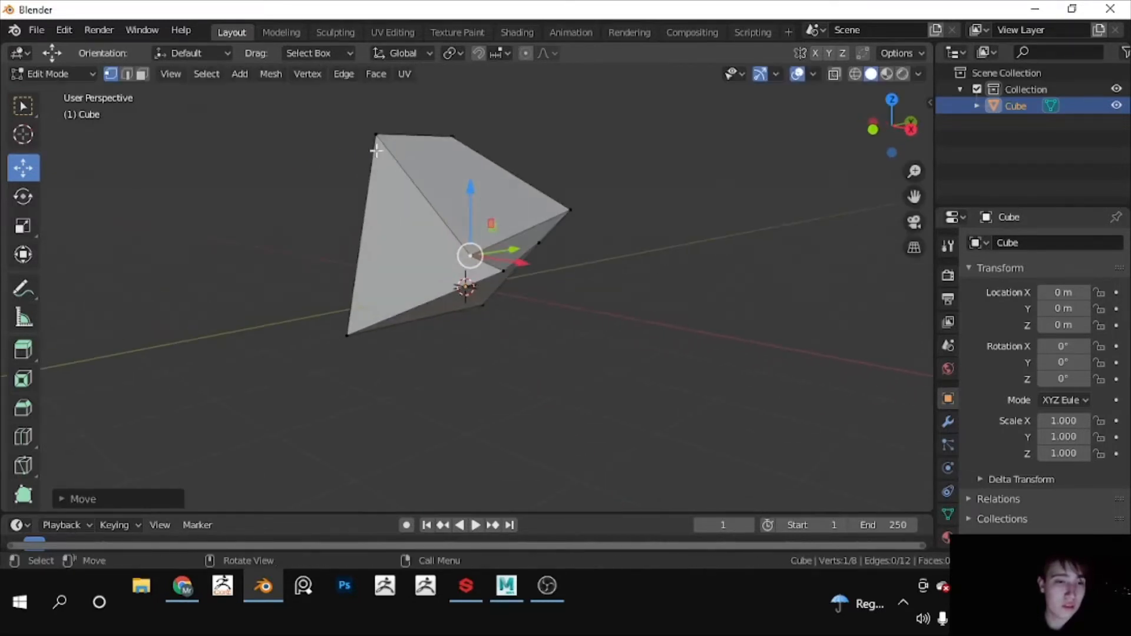
{"action": "left_click", "coordinate": [366, 129]}
{"action": "left_click_drag", "start_coordinate": [368, 102], "coordinate": [360, 219]}
{"action": "middle_click_drag", "start_coordinate": [361, 219], "coordinate": [470, 233]}
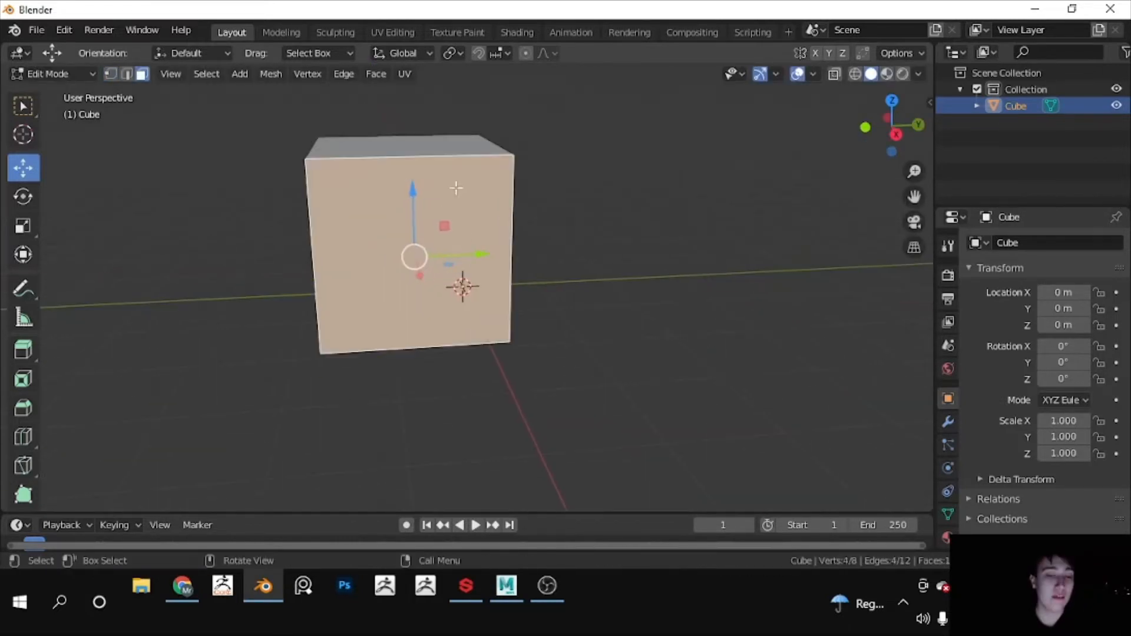
Step: Raise the cube's top face slightly along the Z axis
{"action": "middle_click_drag", "start_coordinate": [454, 187], "coordinate": [519, 218]}
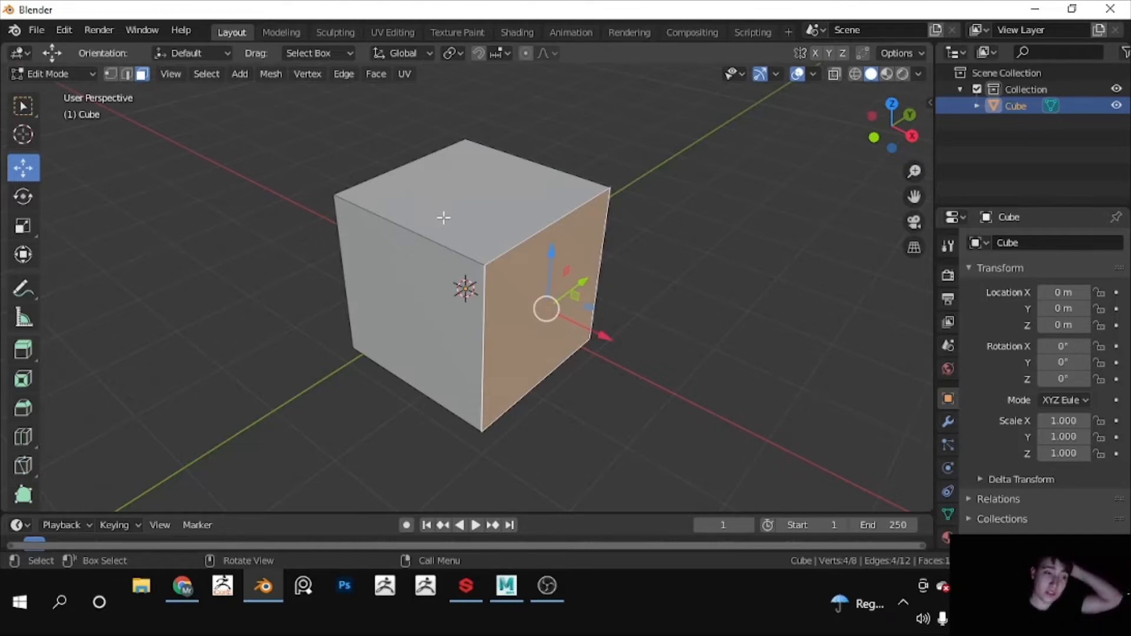
{"action": "left_click", "coordinate": [464, 186]}
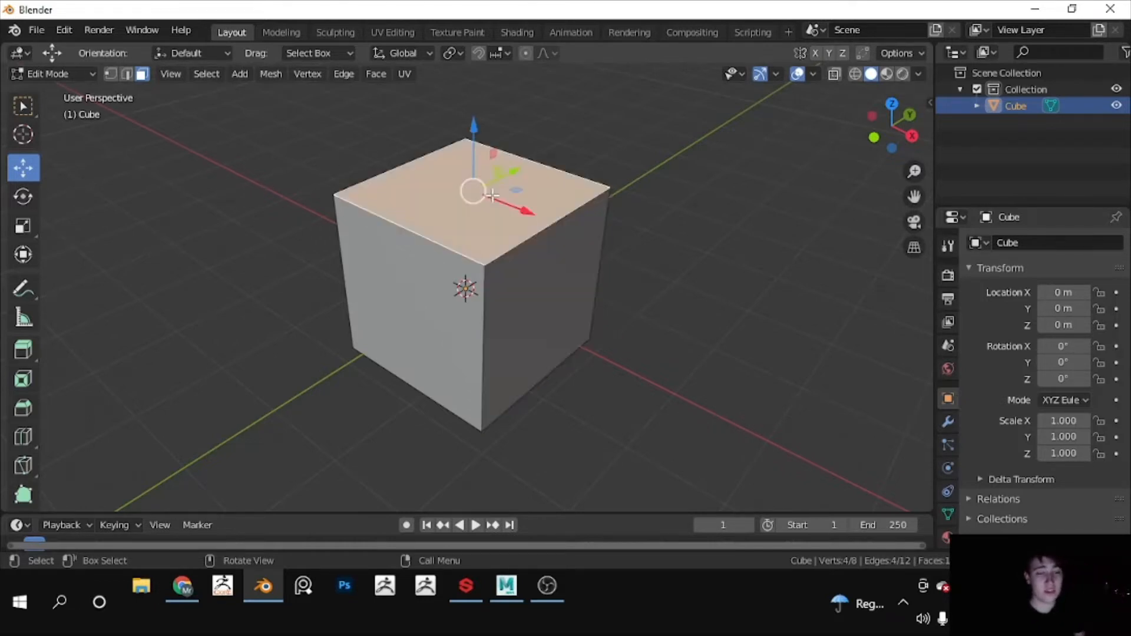
{"action": "scroll", "coordinate": [474, 197], "scroll_direction": "down", "scroll_amount": 3}
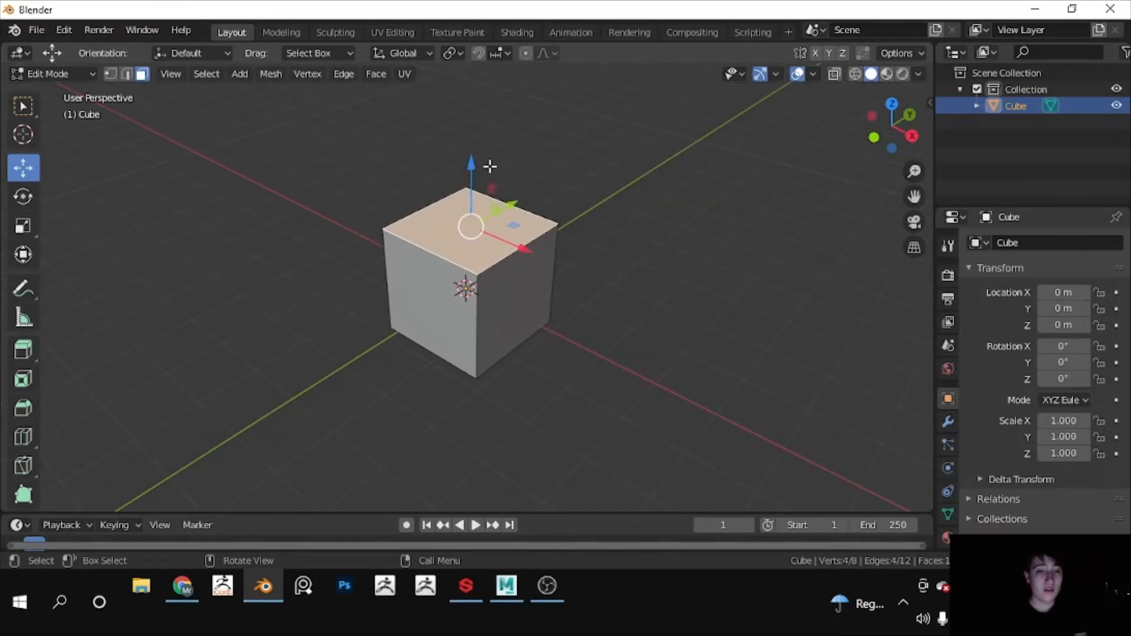
{"action": "mouse_move", "coordinate": [474, 161]}
{"action": "left_mouse_down"}
{"action": "mouse_move", "coordinate": [462, 134]}
{"action": "mouse_move", "coordinate": [462, 146]}
{"action": "left_mouse_up"}
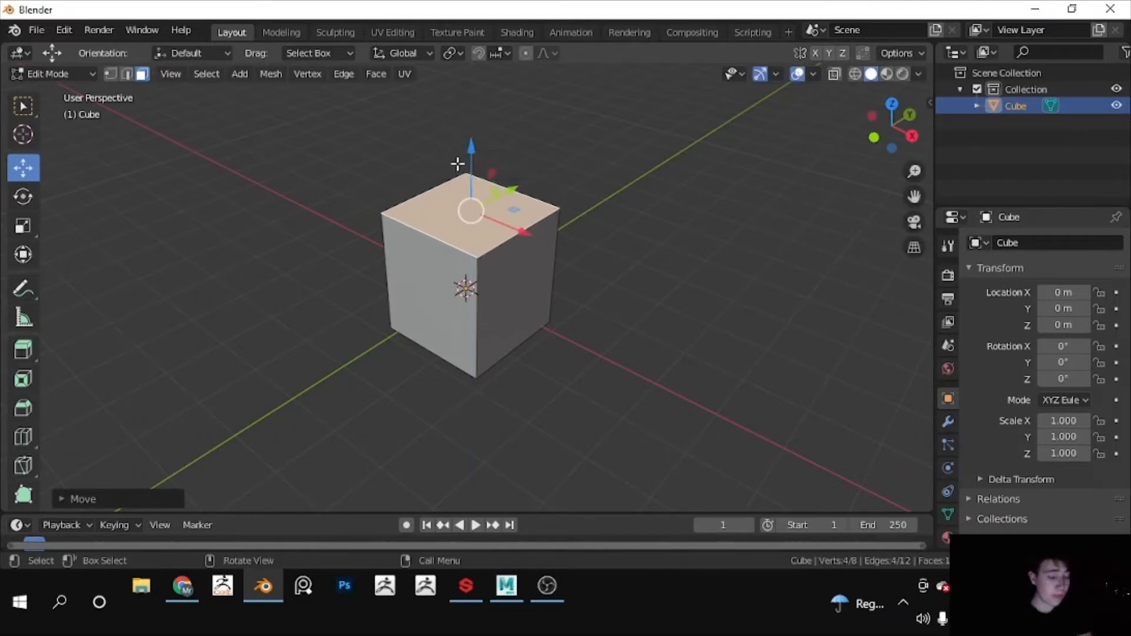
Step: Extrude the cube's top face upward along its normal to add a second block
{"action": "scroll", "coordinate": [472, 160], "scroll_direction": "down", "scroll_amount": 2}
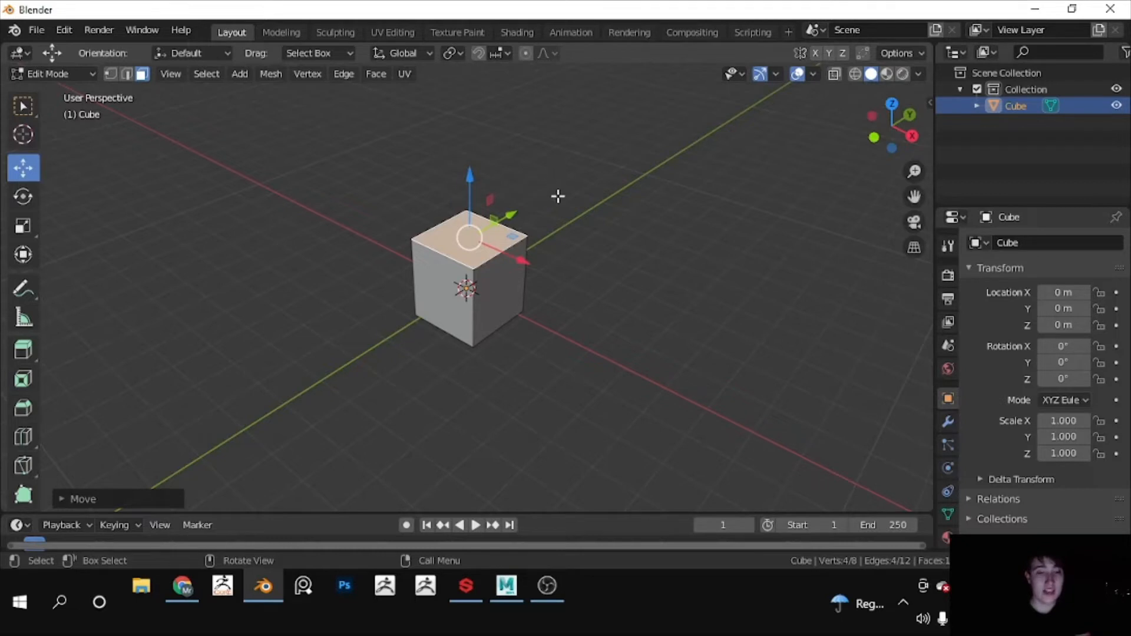
{"action": "key", "text": "e"}
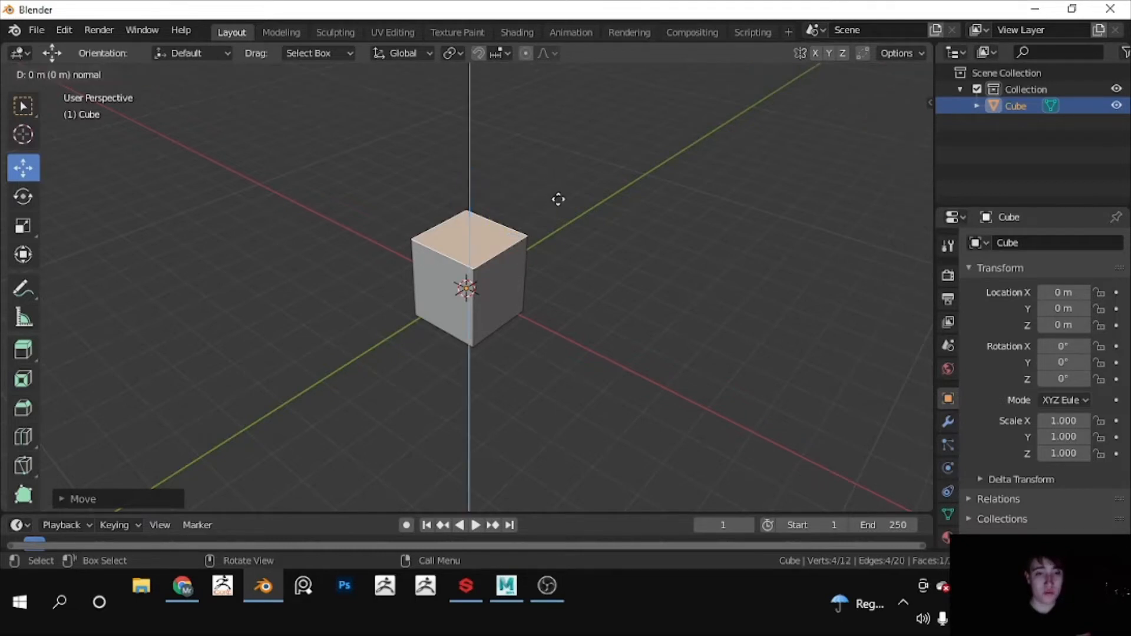
{"action": "left_click", "coordinate": [538, 110]}
Step: Move the extruded top face along the positive X axis so the upper block slants sideways
{"action": "scroll", "coordinate": [498, 240], "scroll_direction": "up", "scroll_amount": 5}
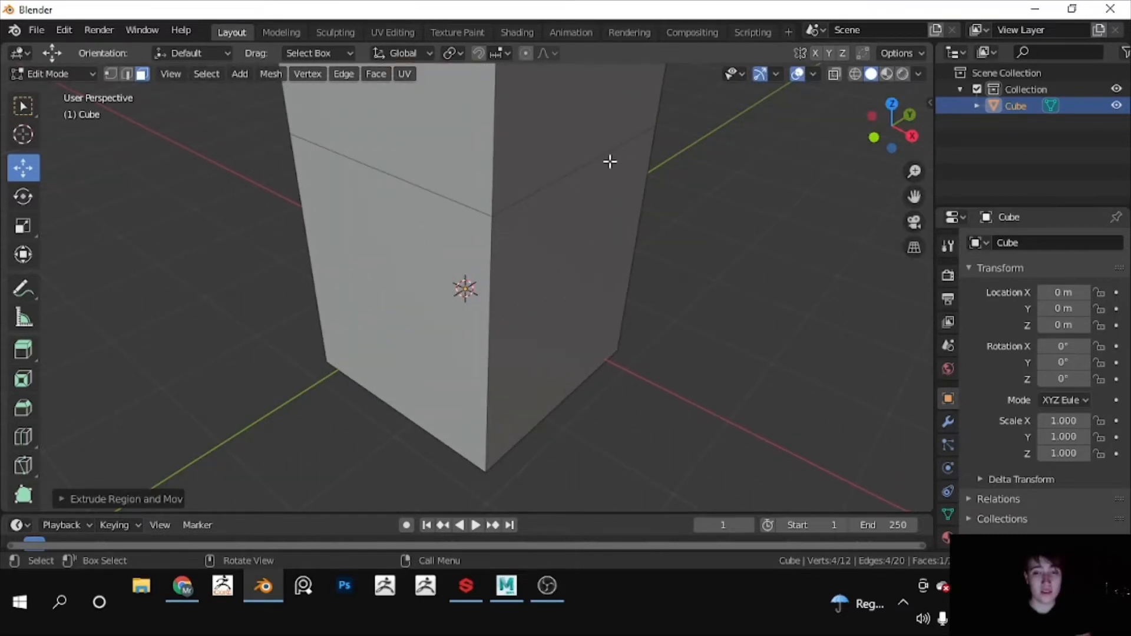
{"action": "middle_click_drag", "start_coordinate": [500, 215], "coordinate": [487, 170]}
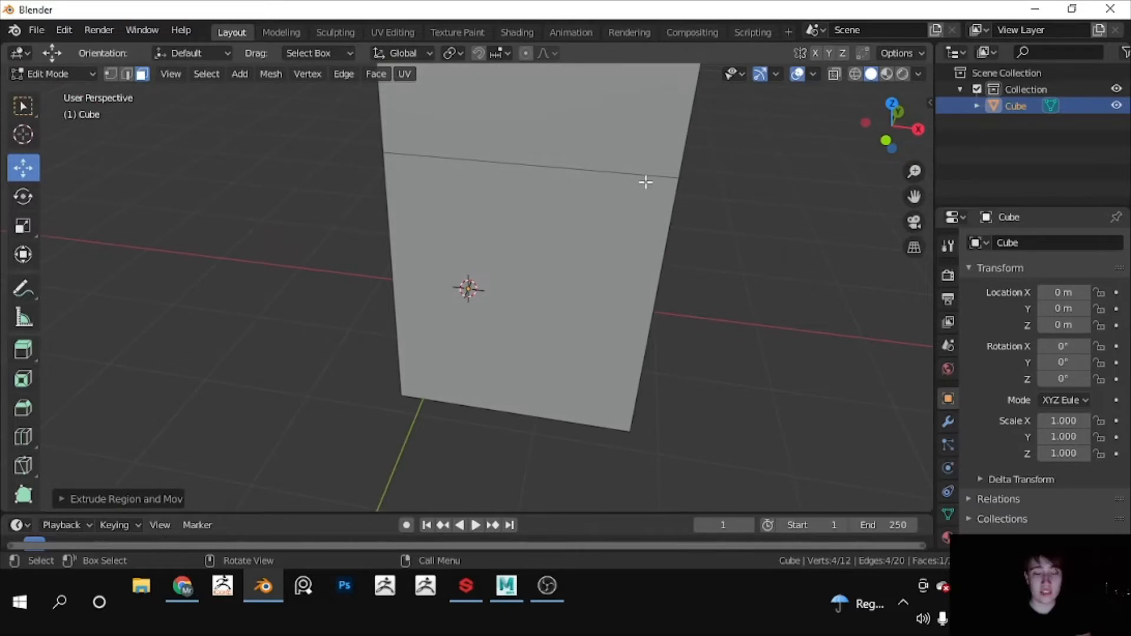
{"action": "middle_click_drag", "start_coordinate": [646, 182], "coordinate": [549, 185]}
{"action": "scroll", "coordinate": [518, 212], "scroll_direction": "down", "scroll_amount": 4}
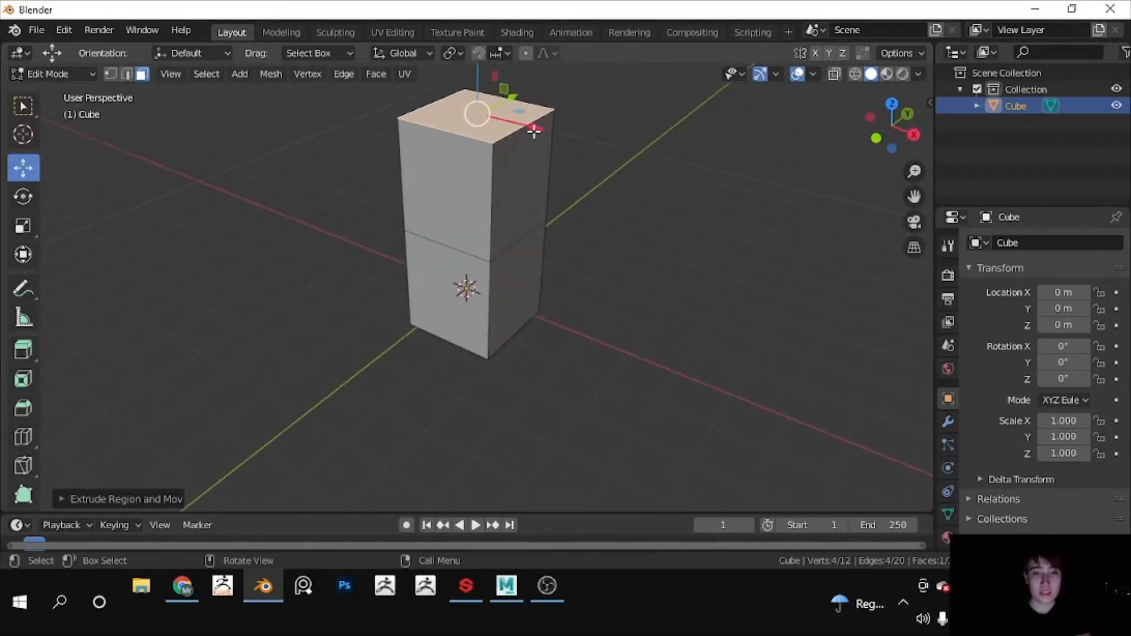
{"action": "left_click_drag", "start_coordinate": [534, 131], "coordinate": [651, 206]}
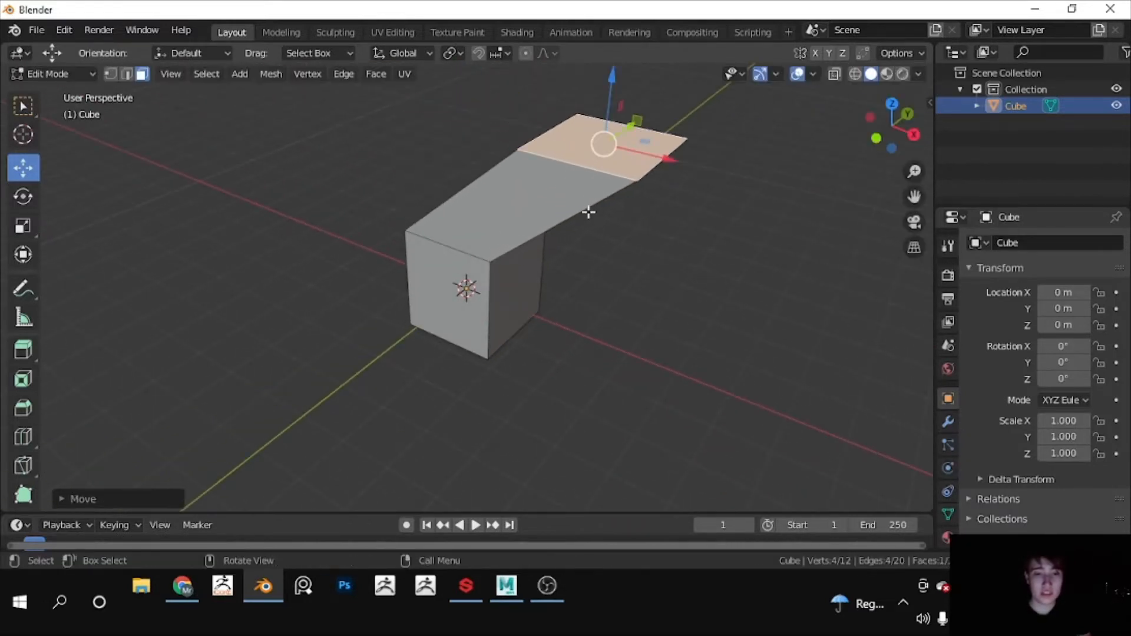
Step: Rotate the end face of the slanted block by about -96° in the back orthographic view
{"action": "middle_click_drag", "start_coordinate": [588, 212], "coordinate": [386, 207]}
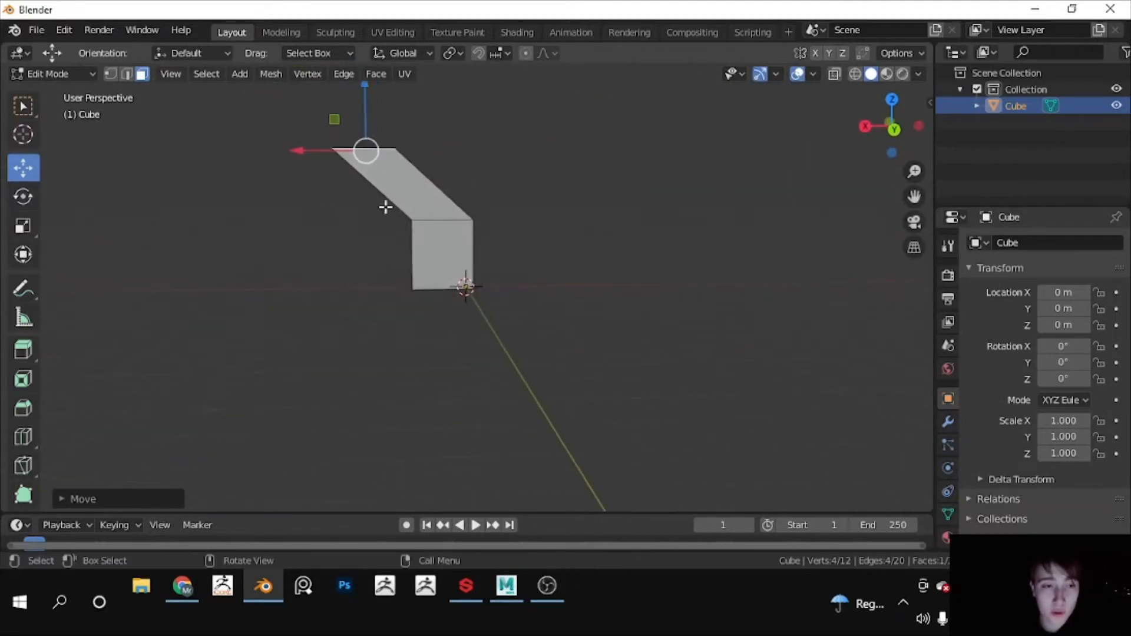
{"action": "left_click", "coordinate": [893, 127]}
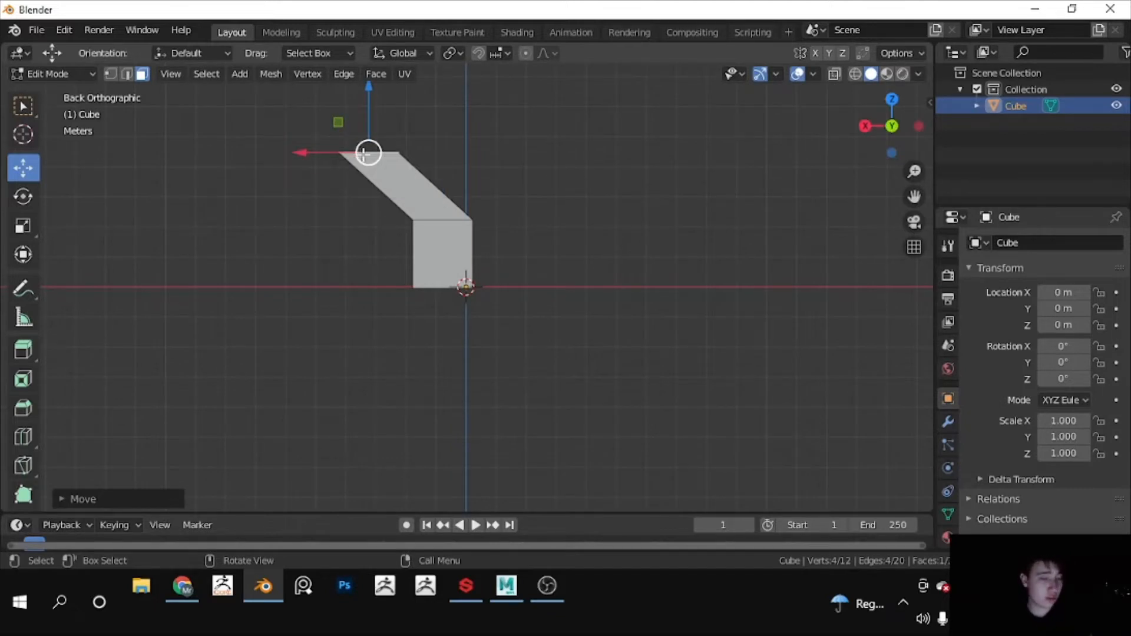
{"action": "key", "text": "r"}
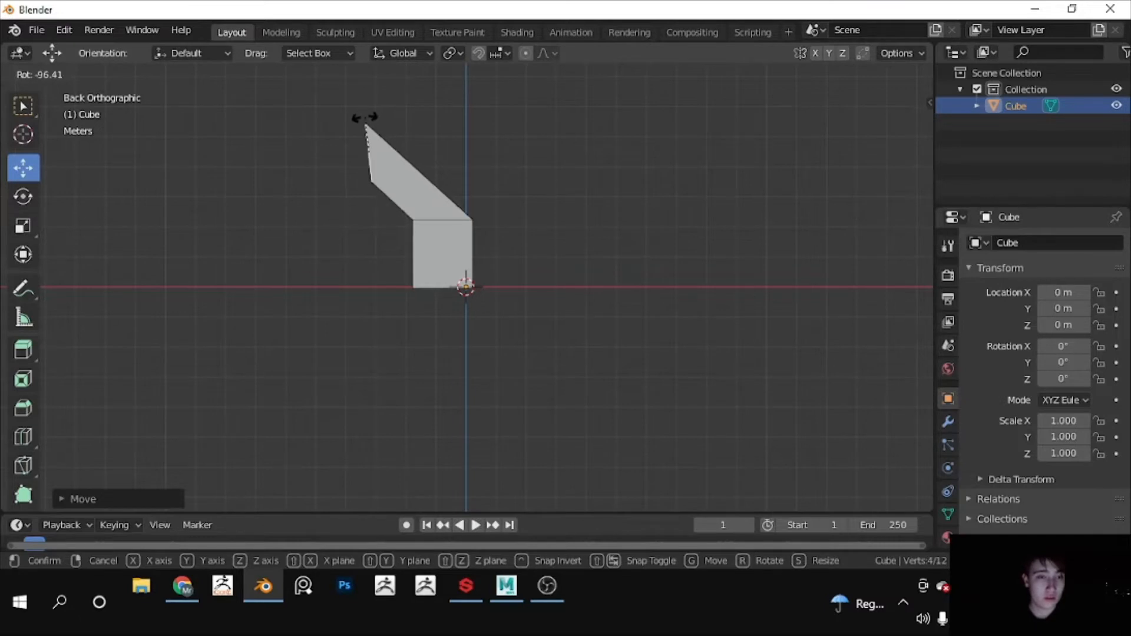
{"action": "left_click", "coordinate": [365, 116]}
Step: Extrude the rotated end face outward along its normal
{"action": "middle_click_drag", "start_coordinate": [365, 118], "coordinate": [451, 160]}
{"action": "key", "text": "e"}
{"action": "left_click", "coordinate": [386, 178]}
Step: Extrude the new end block's side face toward positive Y by about 2.28 m, and extrude the added block's X-facing face outward
{"action": "middle_click_drag", "start_coordinate": [384, 179], "coordinate": [289, 187]}
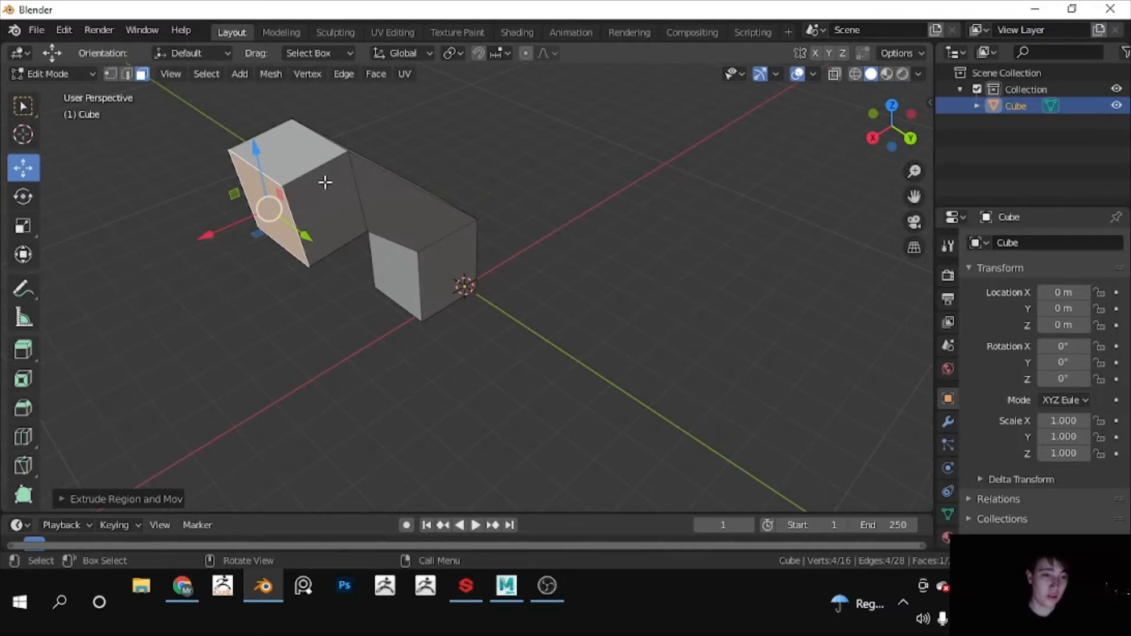
{"action": "key", "text": "e"}
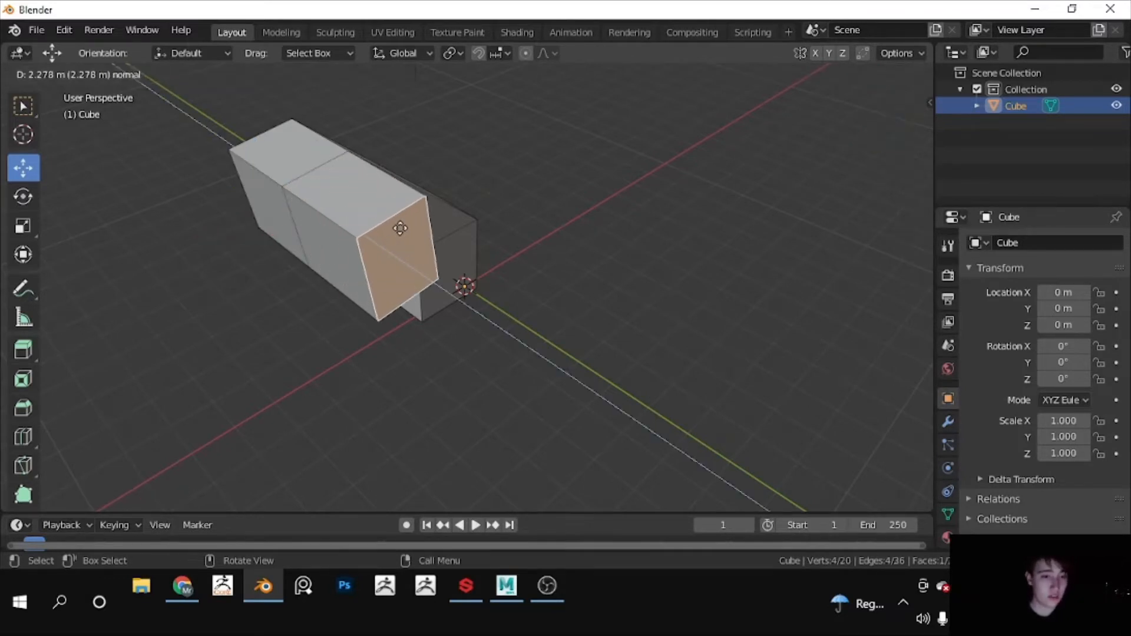
{"action": "left_click", "coordinate": [400, 228]}
{"action": "left_click", "coordinate": [339, 264]}
{"action": "key", "text": "e"}
{"action": "left_click", "coordinate": [375, 252]}
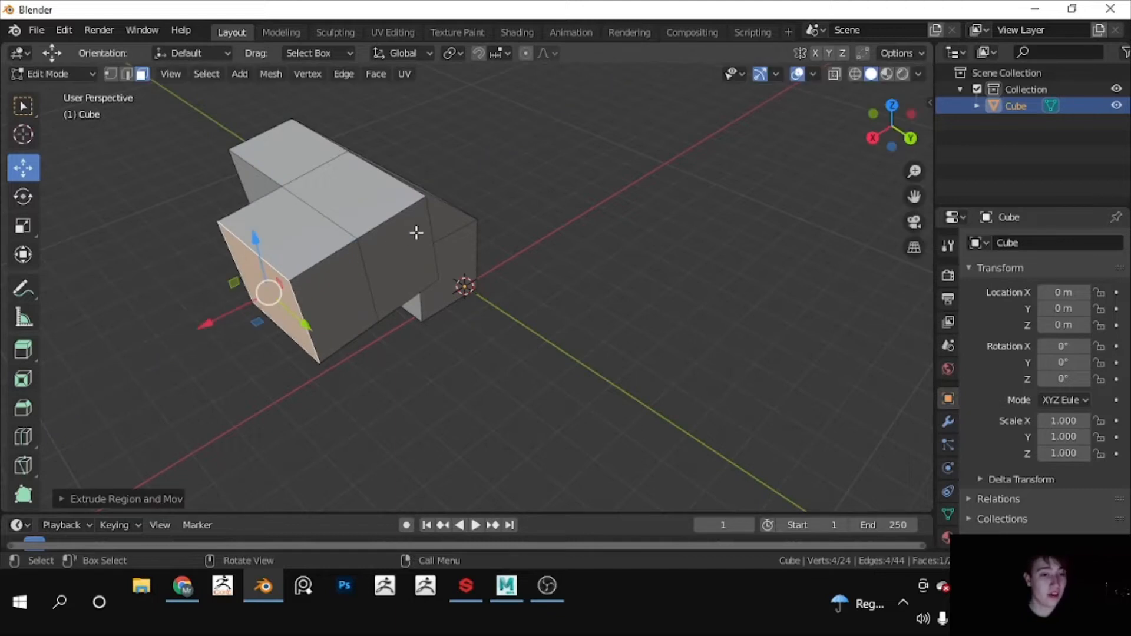
Step: Extrude the base block's positive Y side face outward by a short distance
{"action": "middle_click_drag", "start_coordinate": [417, 233], "coordinate": [497, 152]}
{"action": "key", "text": "e"}
{"action": "right_click", "coordinate": [508, 217]}
Step: Inset the base block's positive Y face by extruding it in place and scaling it down to about 0.59
{"action": "middle_click_drag", "start_coordinate": [448, 202], "coordinate": [481, 205]}
{"action": "scroll", "coordinate": [568, 186], "scroll_direction": "up", "scroll_amount": 4}
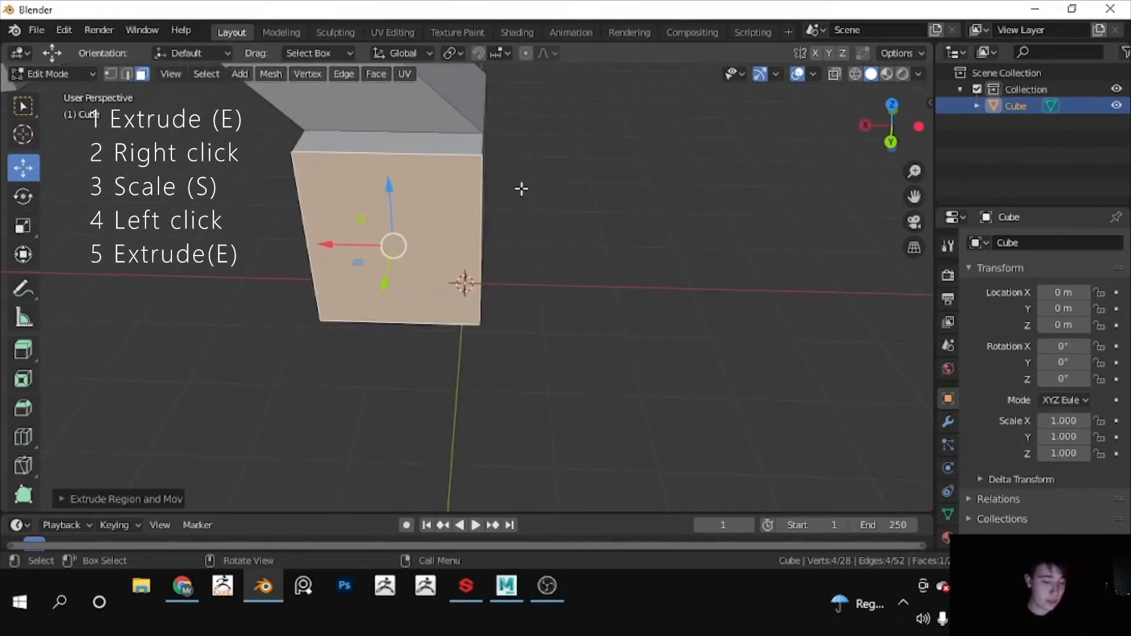
{"action": "key", "text": "e"}
{"action": "right_click", "coordinate": [506, 188]}
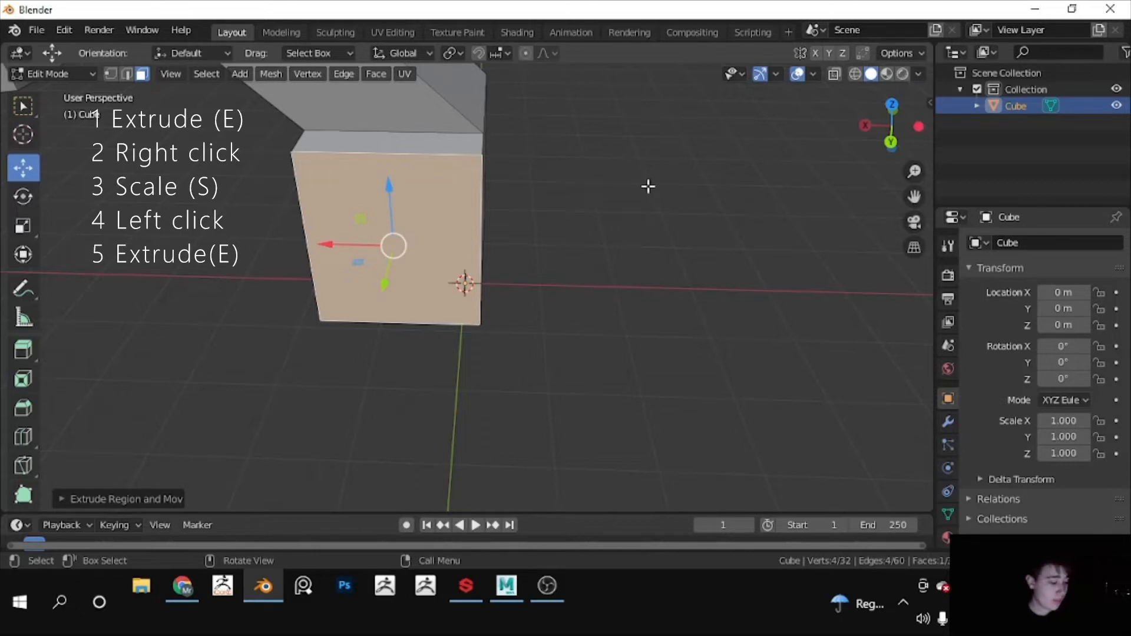
{"action": "key", "text": "s"}
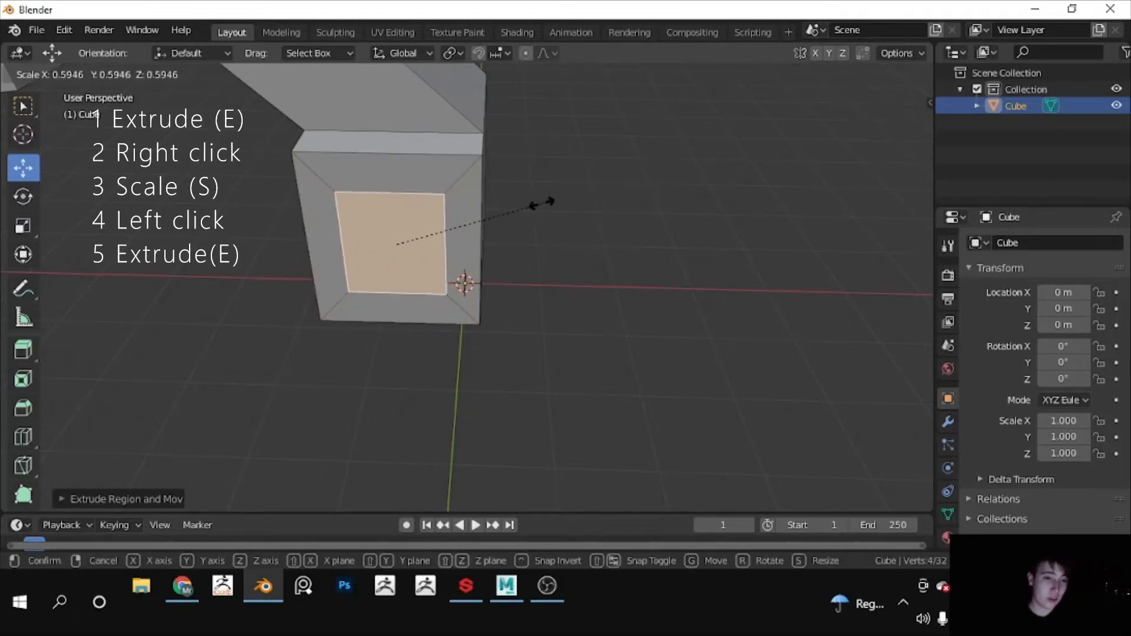
{"action": "left_click", "coordinate": [539, 202]}
Step: Extrude the smaller inner face of the base block outward into a narrower block
{"action": "middle_click_drag", "start_coordinate": [603, 197], "coordinate": [511, 152]}
{"action": "middle_click_drag", "start_coordinate": [443, 177], "coordinate": [427, 200]}
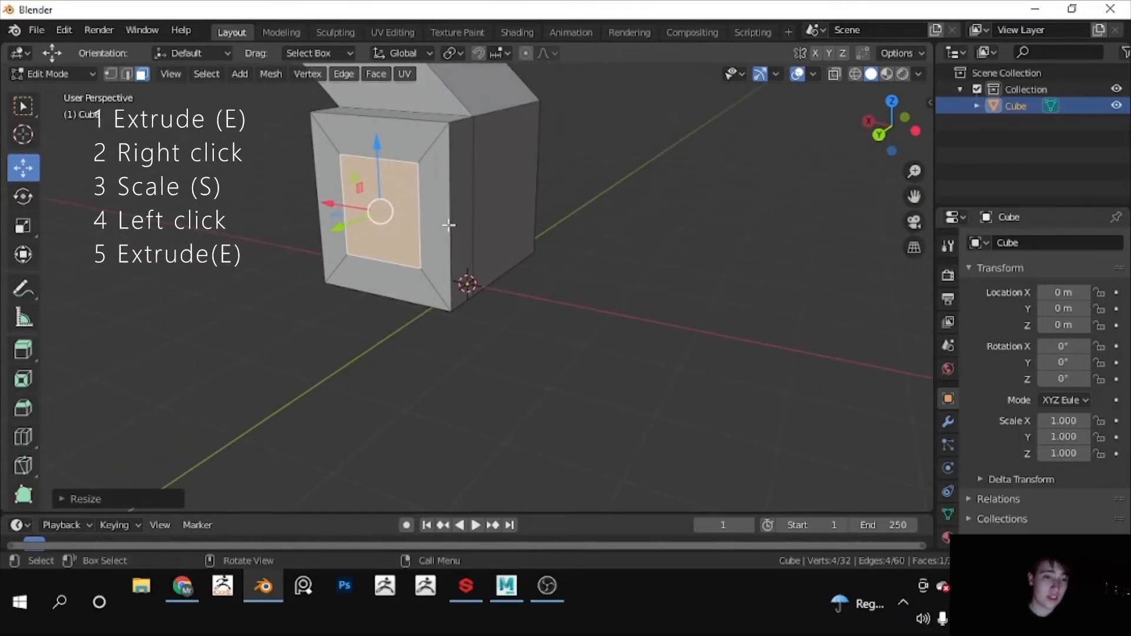
{"action": "middle_click_drag", "start_coordinate": [409, 119], "coordinate": [414, 149]}
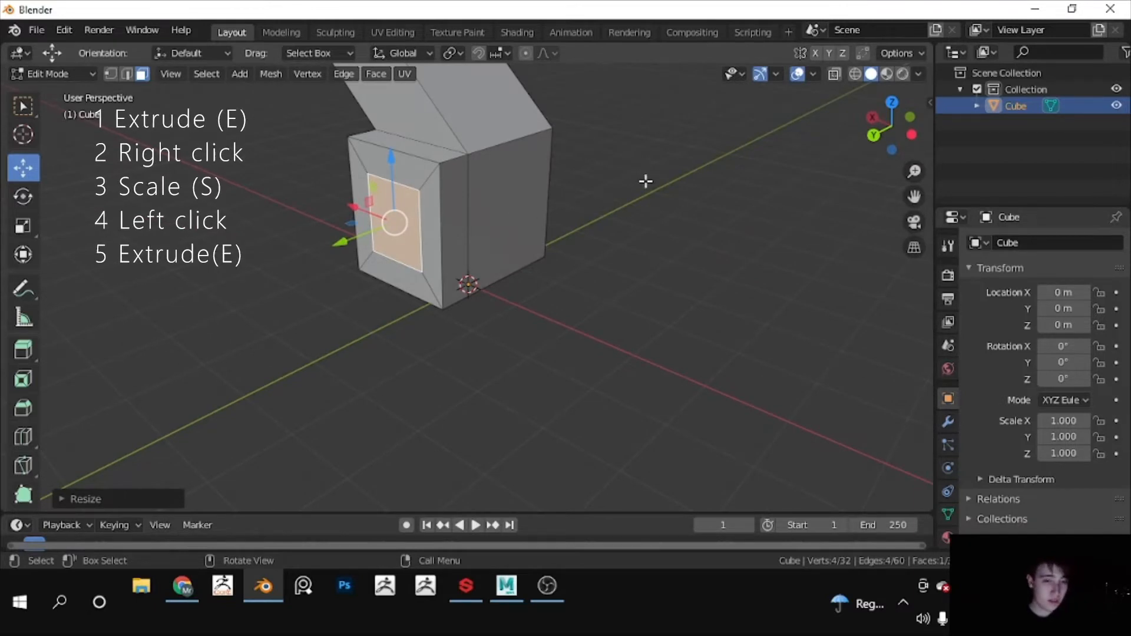
{"action": "key", "text": "e"}
{"action": "left_click", "coordinate": [581, 199]}
Step: Inset the upper block's positive Y face by extruding in place and scaling down, and extrude the inner face outward
{"action": "middle_click_drag", "start_coordinate": [581, 190], "coordinate": [502, 229]}
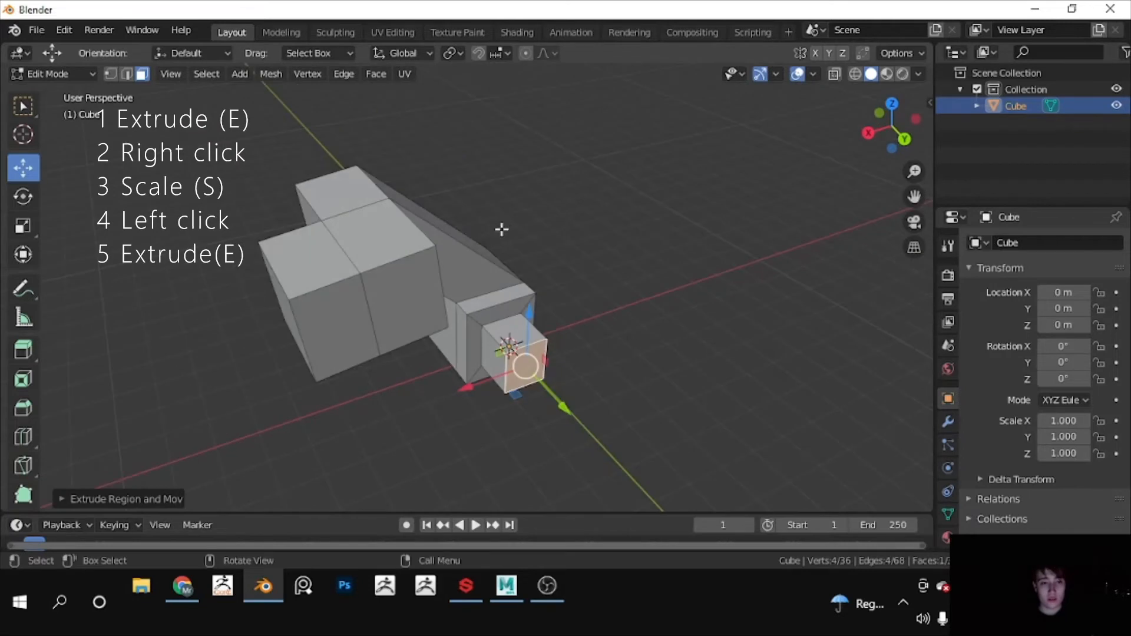
{"action": "left_click", "coordinate": [392, 293]}
{"action": "middle_click_drag", "start_coordinate": [392, 292], "coordinate": [497, 254]}
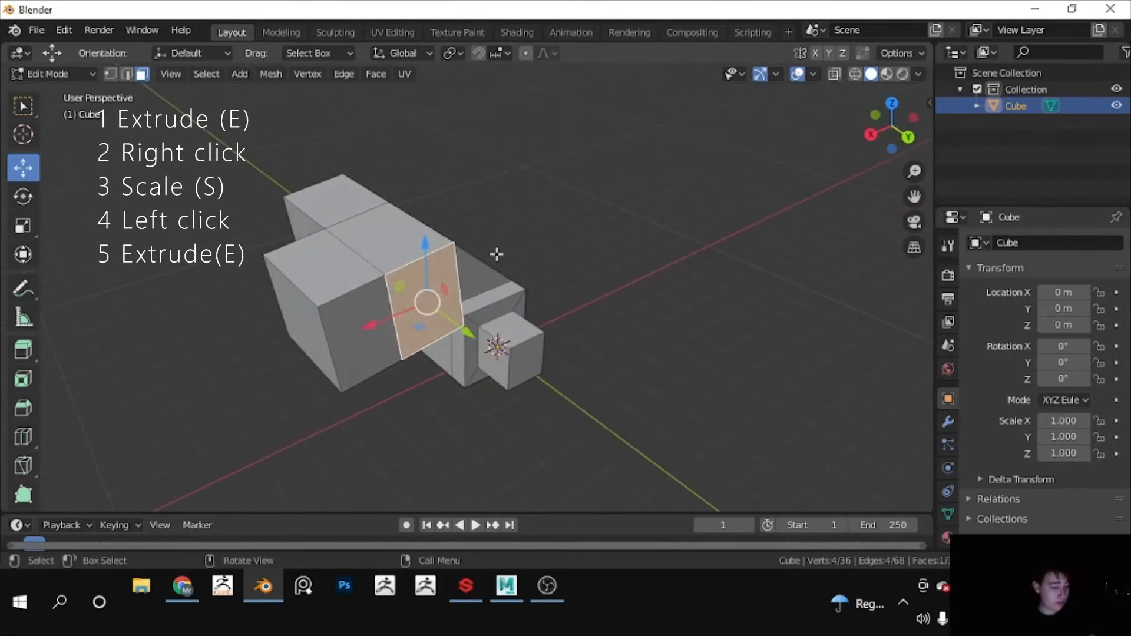
{"action": "key", "text": "e"}
{"action": "right_click", "coordinate": [596, 233]}
{"action": "key", "text": "s"}
{"action": "left_click", "coordinate": [524, 279]}
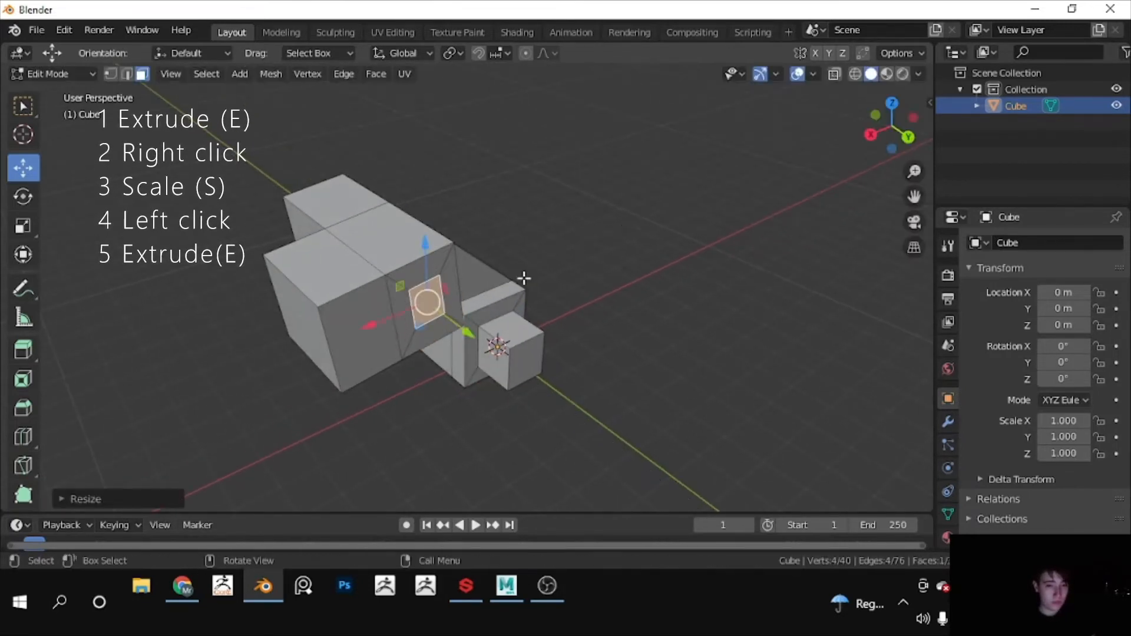
{"action": "key", "text": "e"}
{"action": "left_click", "coordinate": [568, 305]}
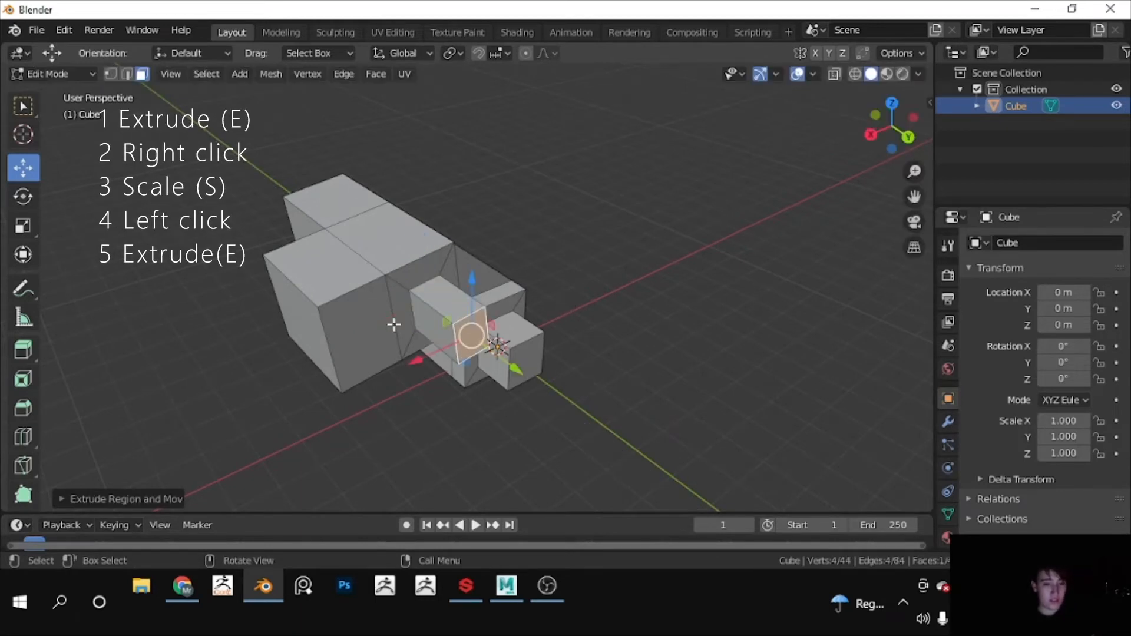
Step: Inset the upper block's large X-facing end face by extruding it in place and scaling it to about 0.44
{"action": "middle_click_drag", "start_coordinate": [343, 299], "coordinate": [383, 283]}
{"action": "scroll", "coordinate": [383, 283], "scroll_direction": "up", "scroll_amount": 1}
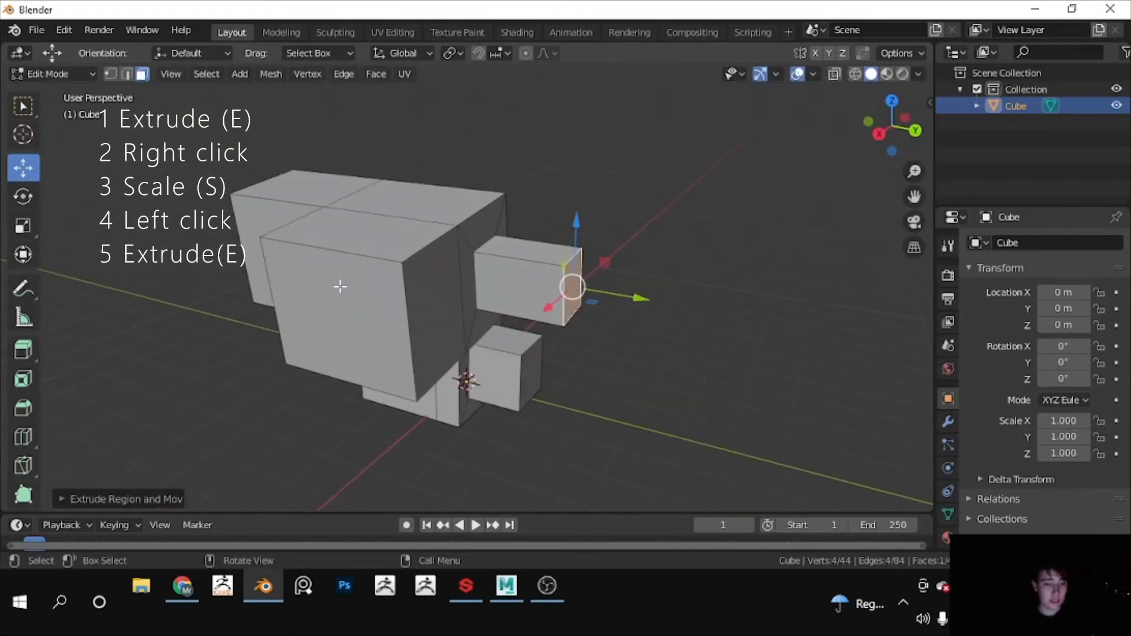
{"action": "left_click", "coordinate": [341, 287]}
{"action": "key", "text": "e"}
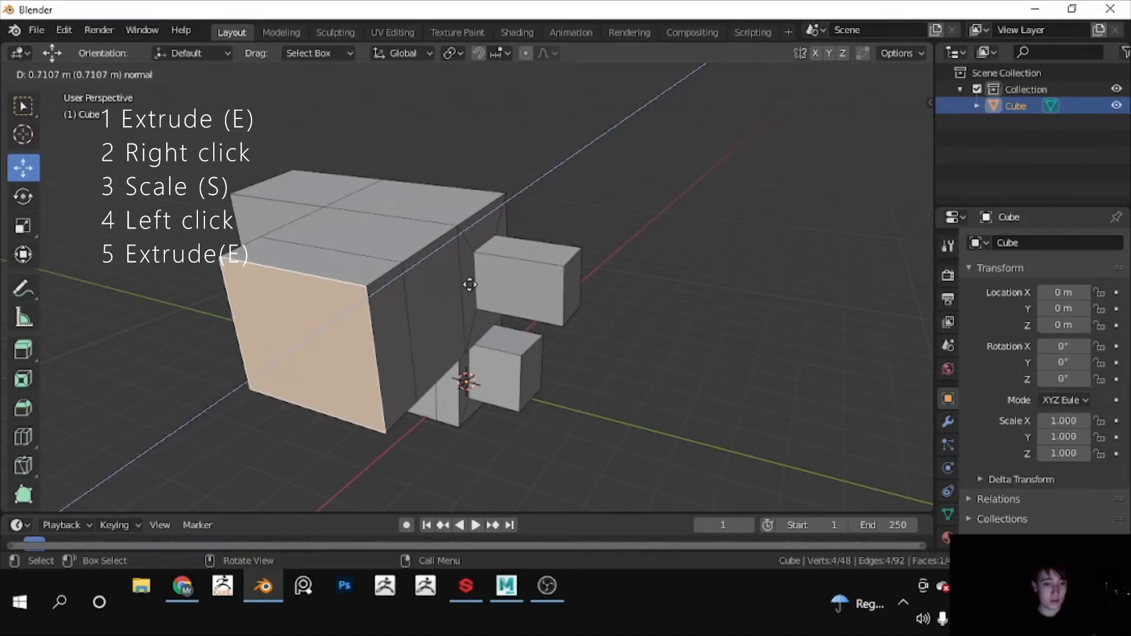
{"action": "right_click", "coordinate": [459, 285]}
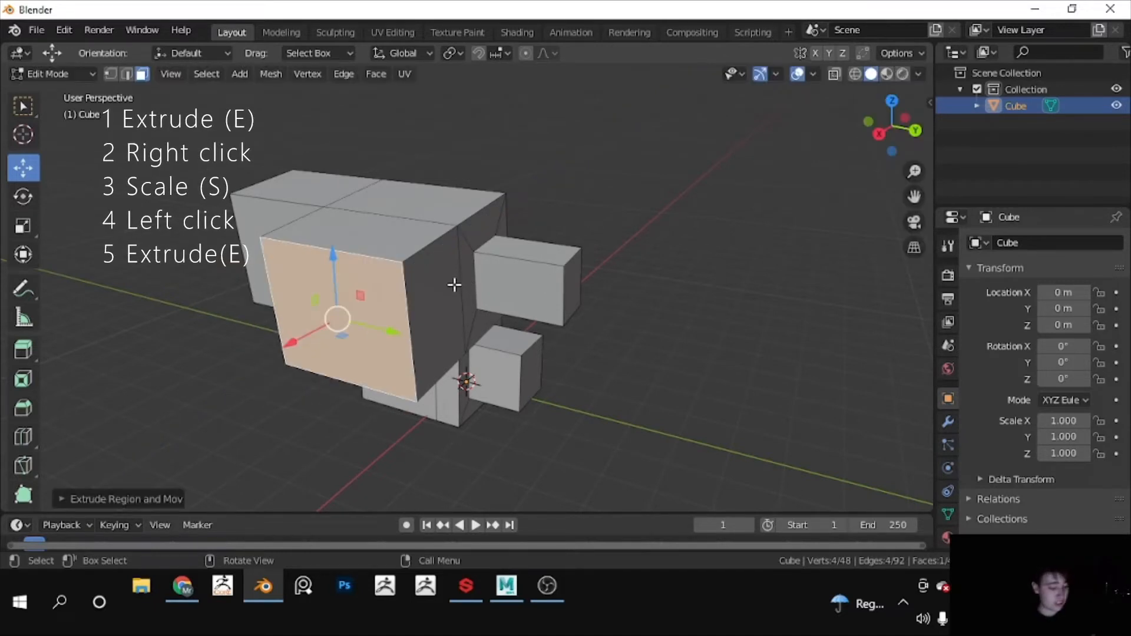
{"action": "key", "text": "s"}
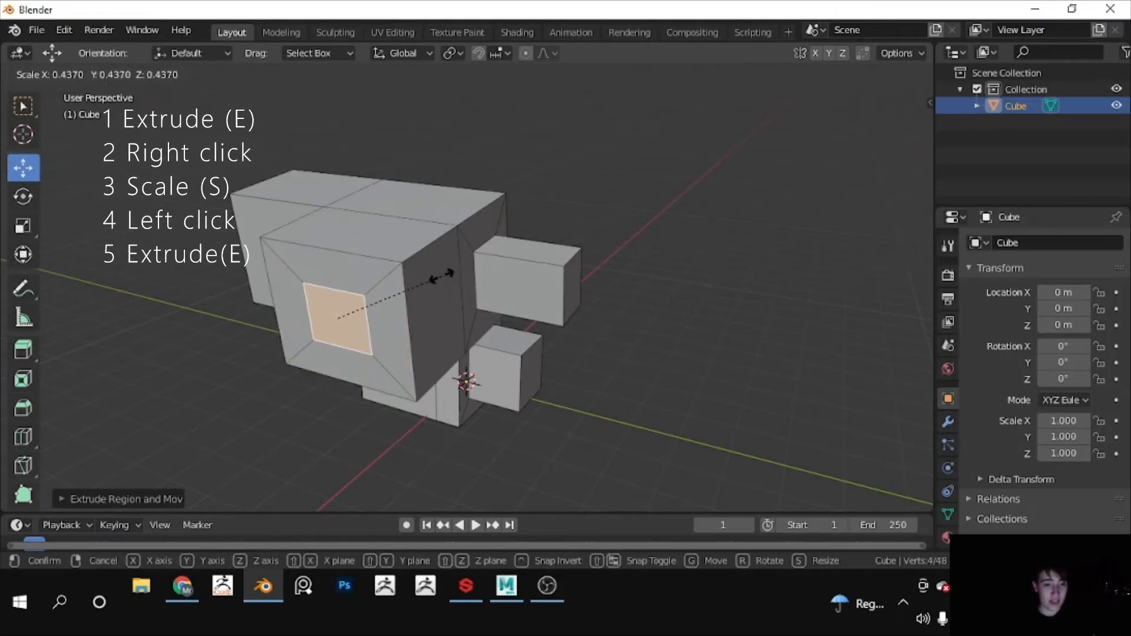
{"action": "left_click", "coordinate": [445, 276]}
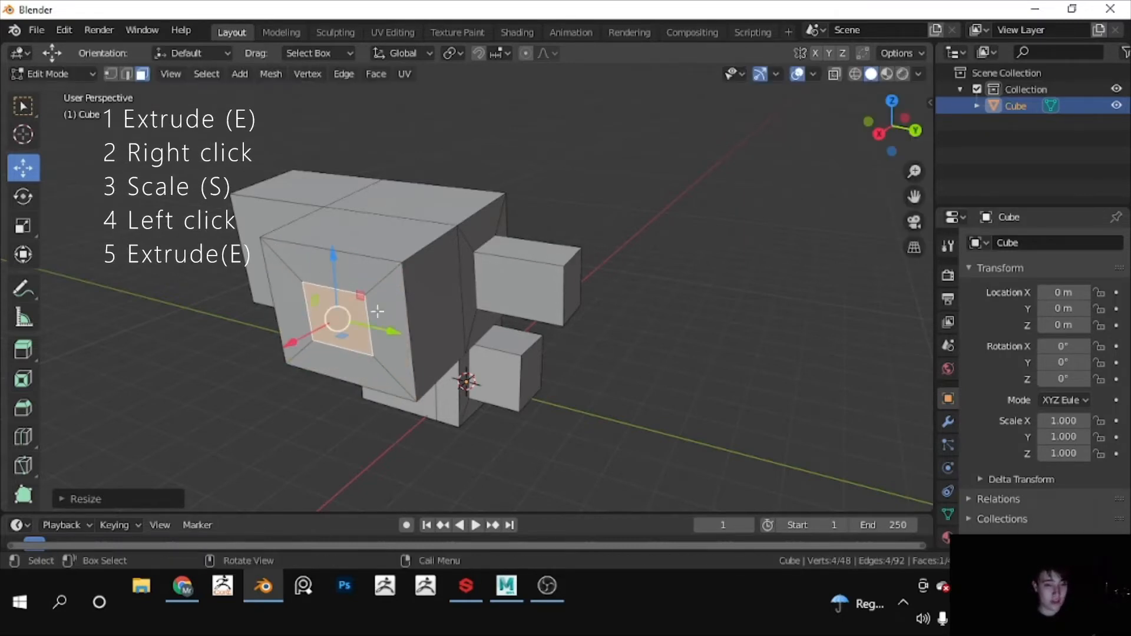
Step: Extrude the inset end face of the upper block inward to form a square recess
{"action": "key", "text": "e"}
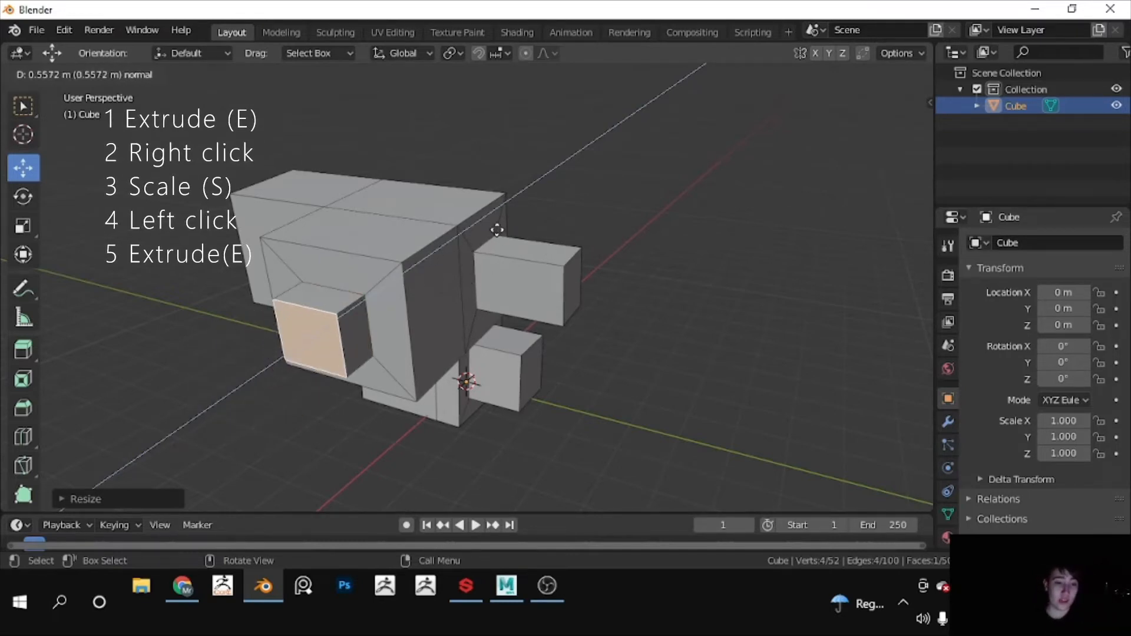
{"action": "left_click", "coordinate": [547, 184]}
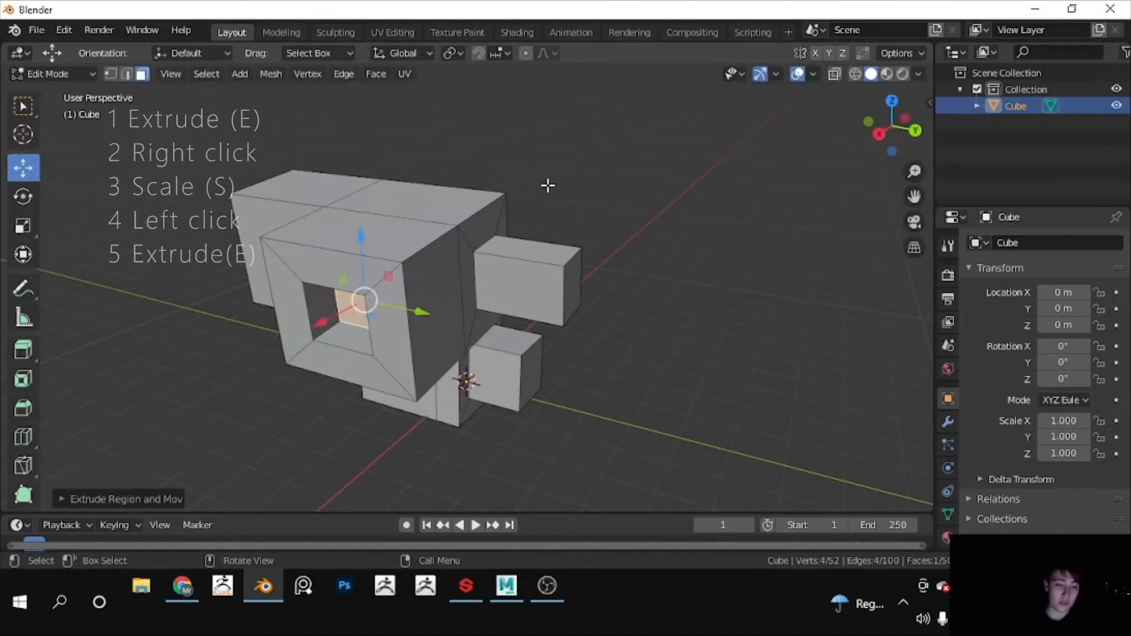
{"action": "middle_click_drag", "start_coordinate": [548, 185], "coordinate": [577, 171]}
{"action": "scroll", "coordinate": [577, 171], "scroll_direction": "up", "scroll_amount": 6}
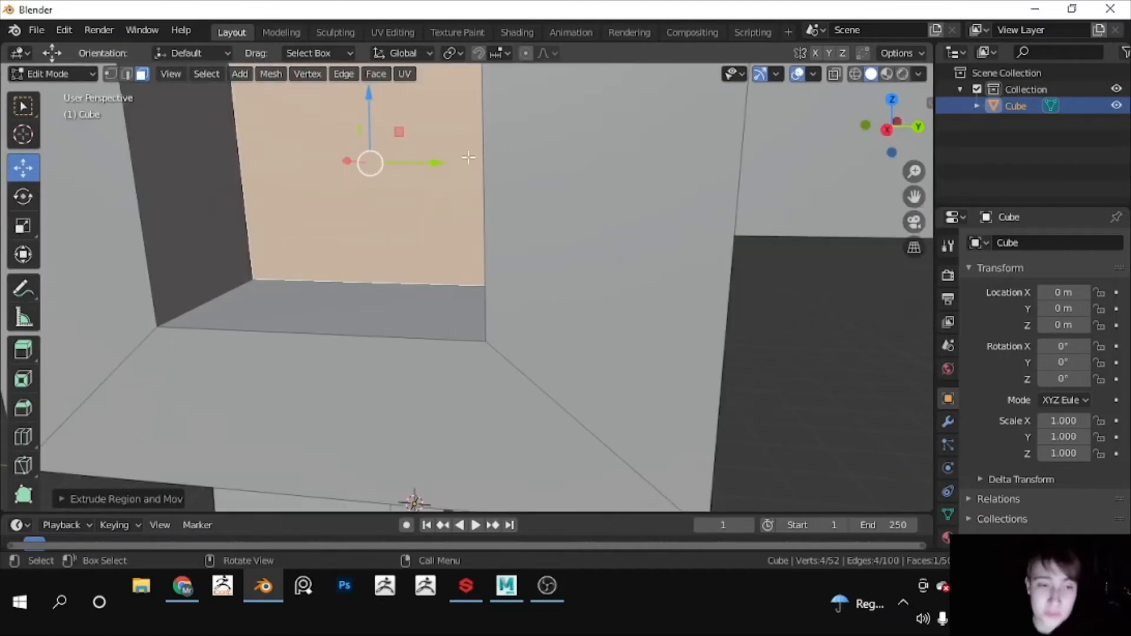
{"action": "scroll", "coordinate": [429, 165], "scroll_direction": "down", "scroll_amount": 3}
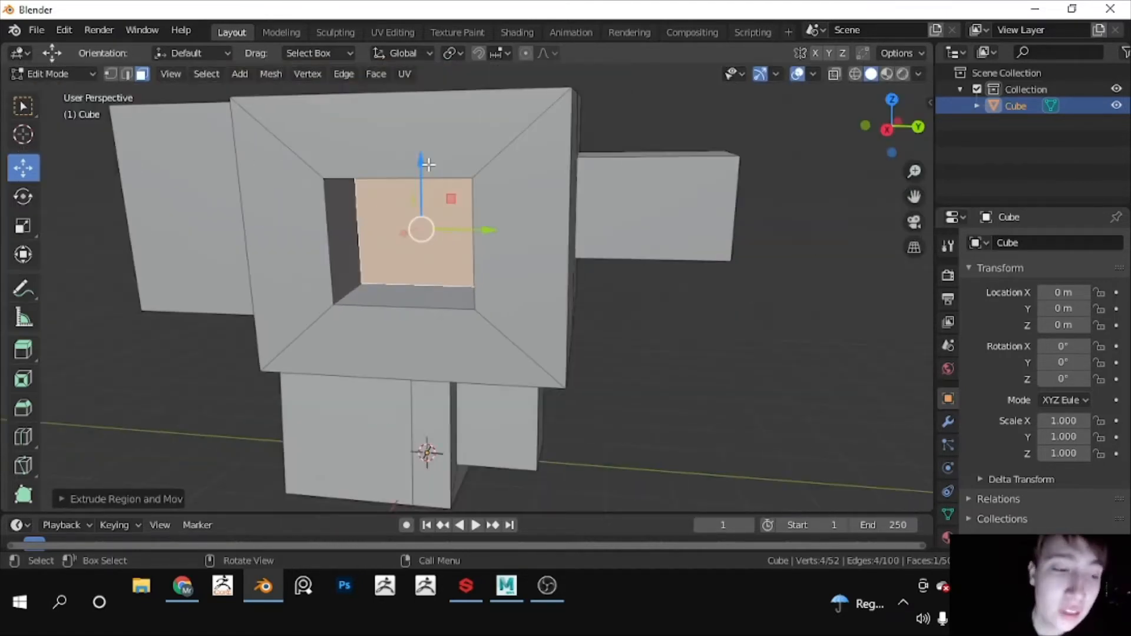
Step: Inset the recess's back face by extruding in place and scaling to about 0.38, and extrude the inner face deeper into the block
{"action": "key", "text": "e"}
{"action": "right_click", "coordinate": [599, 207]}
{"action": "key", "text": "s"}
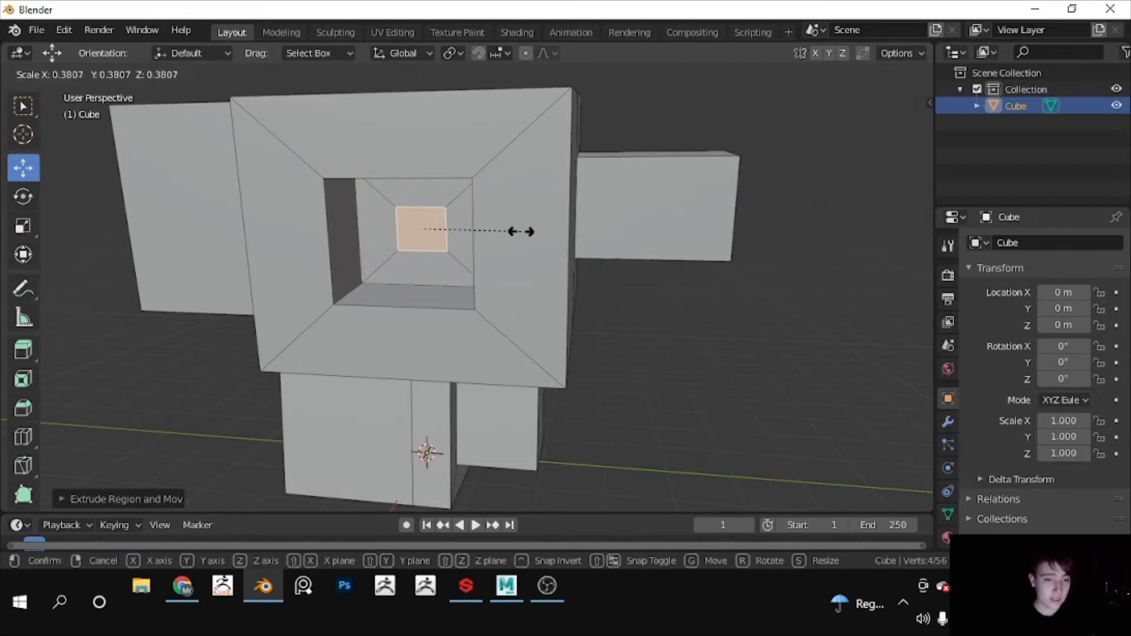
{"action": "left_click", "coordinate": [522, 232]}
{"action": "key", "text": "e"}
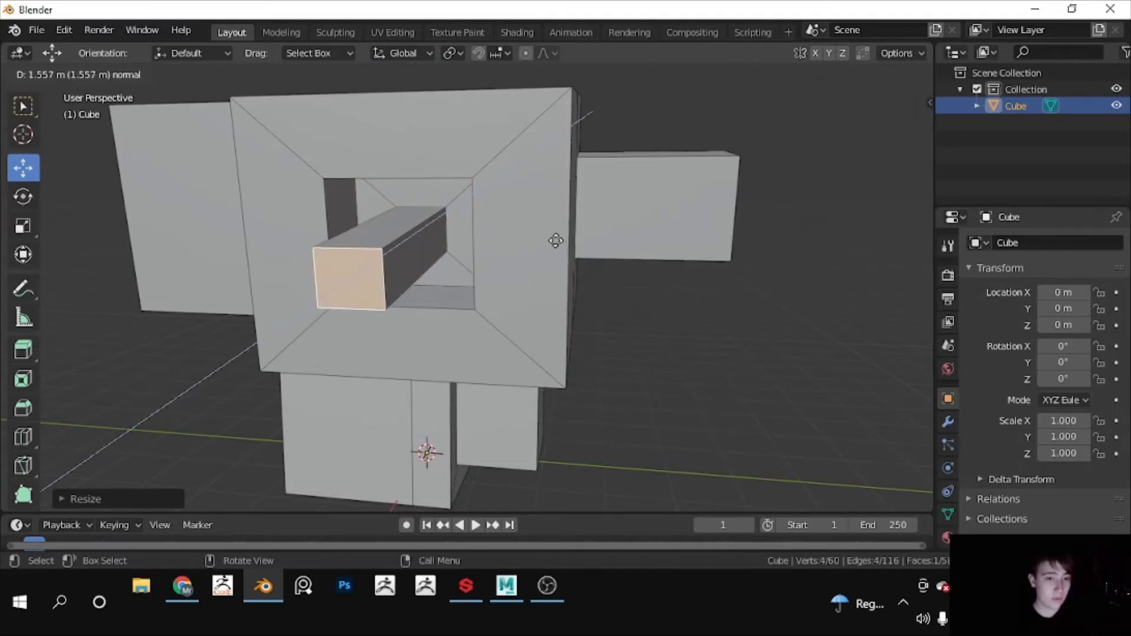
{"action": "left_click", "coordinate": [672, 189]}
Step: Add a loop cut around the slanted section and slide it close to the section's upper end
{"action": "middle_click_drag", "start_coordinate": [671, 189], "coordinate": [469, 220]}
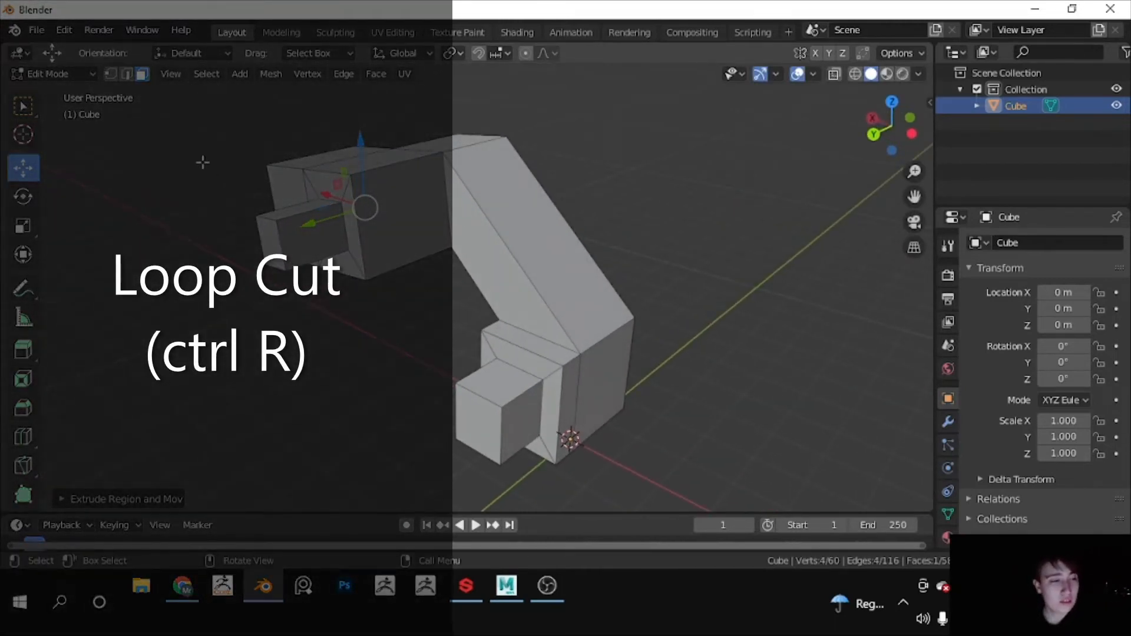
{"action": "middle_click_drag", "start_coordinate": [202, 162], "coordinate": [420, 178]}
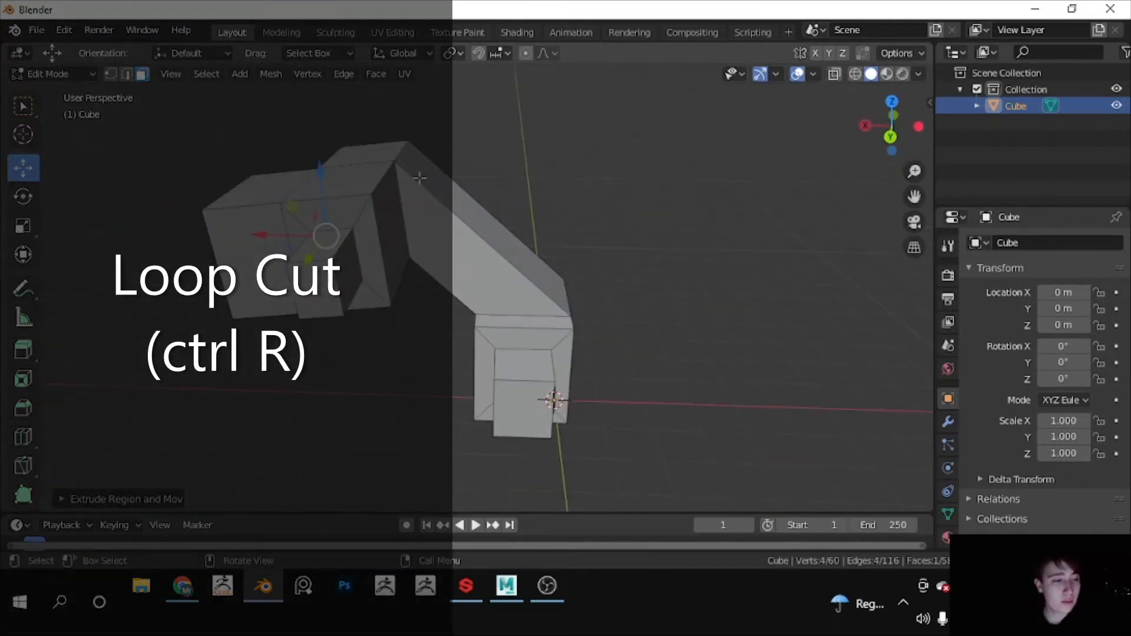
{"action": "left_click", "coordinate": [21, 441]}
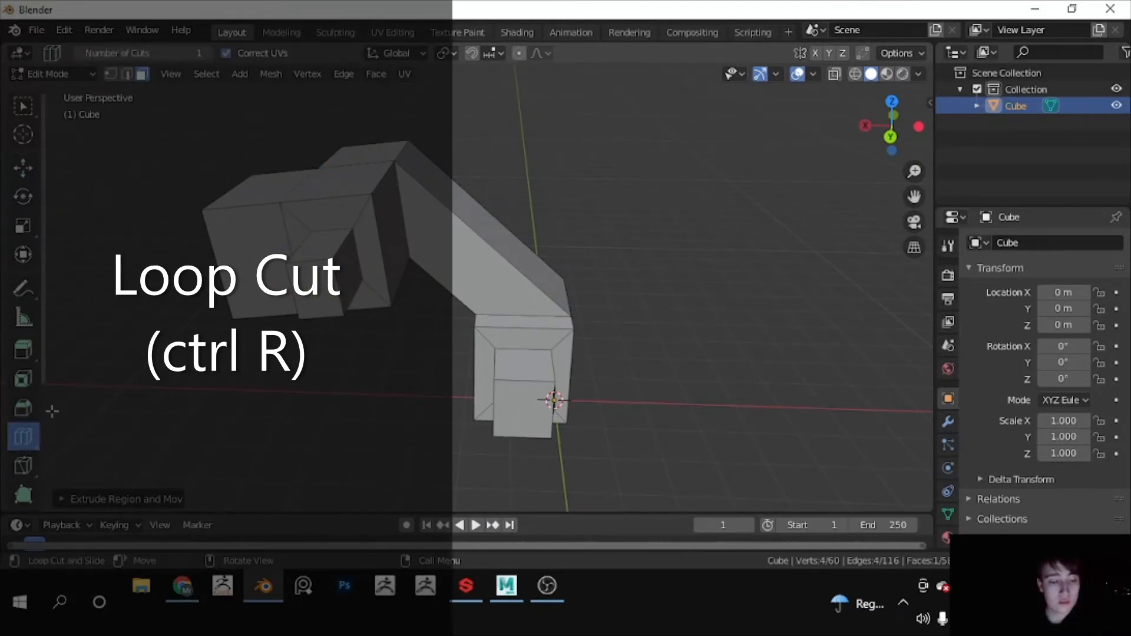
{"action": "middle_click_drag", "start_coordinate": [412, 307], "coordinate": [459, 314]}
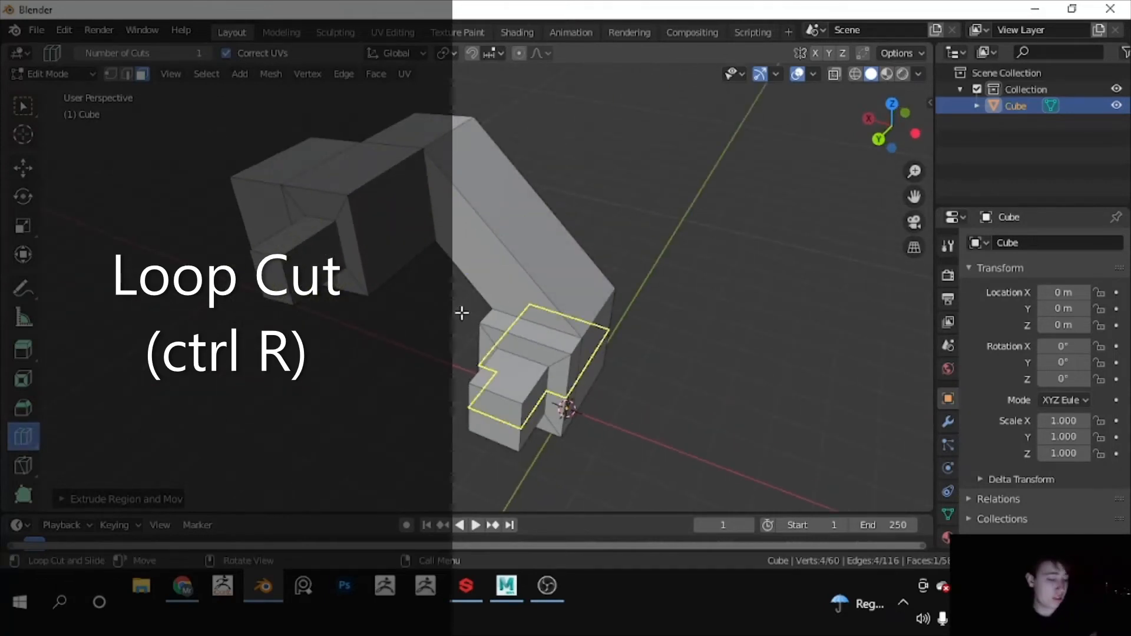
{"action": "left_click", "coordinate": [532, 250]}
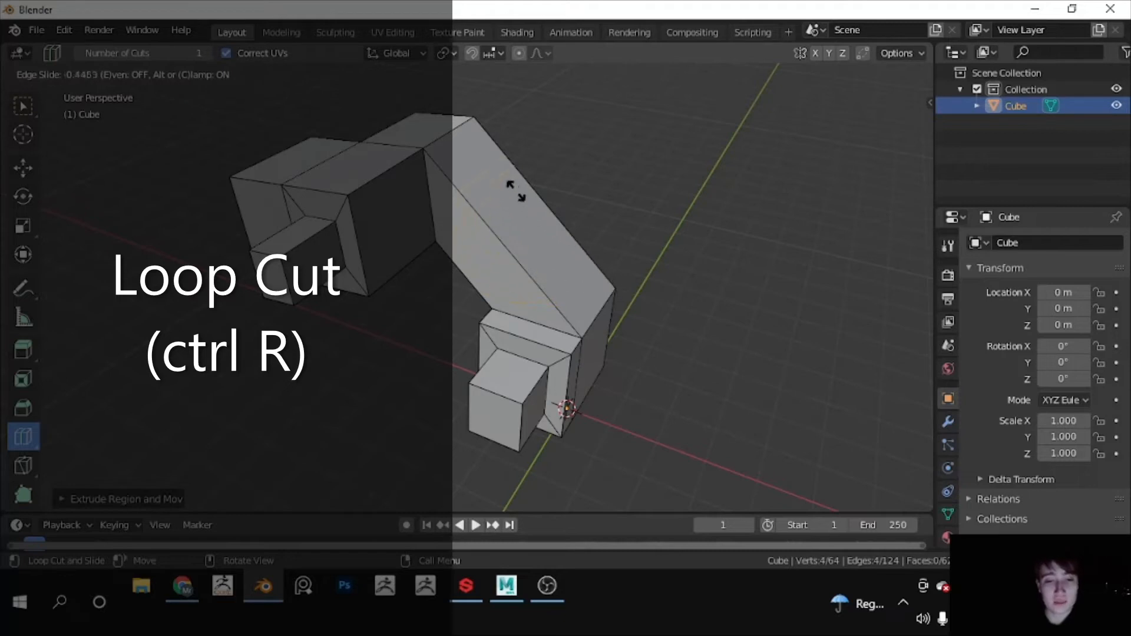
{"action": "left_click", "coordinate": [497, 171]}
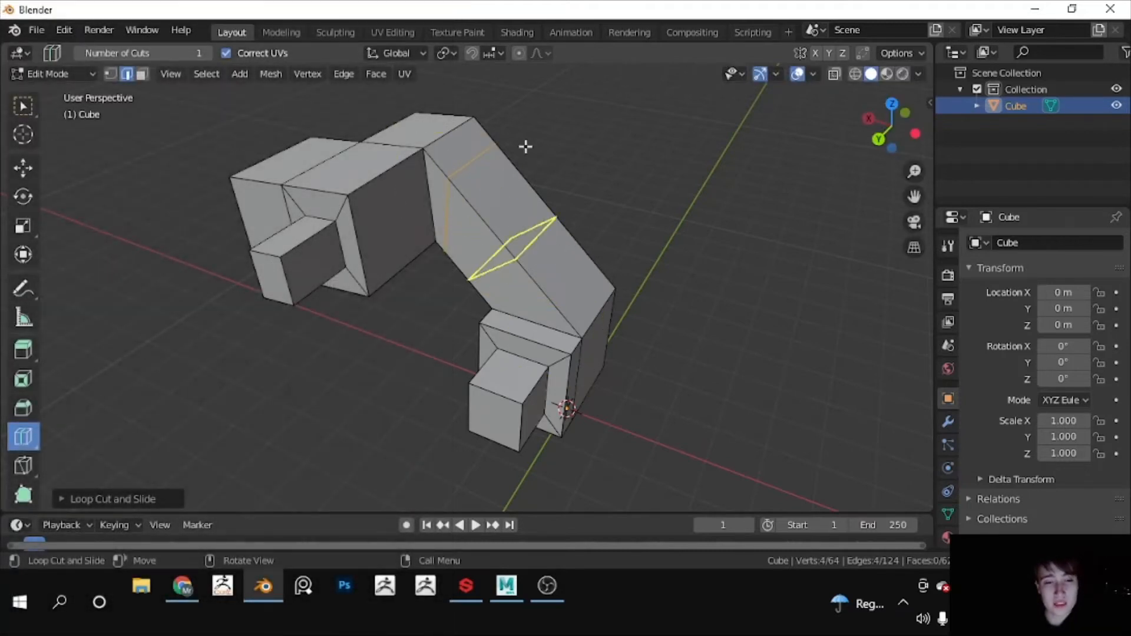
Step: Add a second loop cut around the slanted section and slide it toward the base block
{"action": "left_click", "coordinate": [503, 237]}
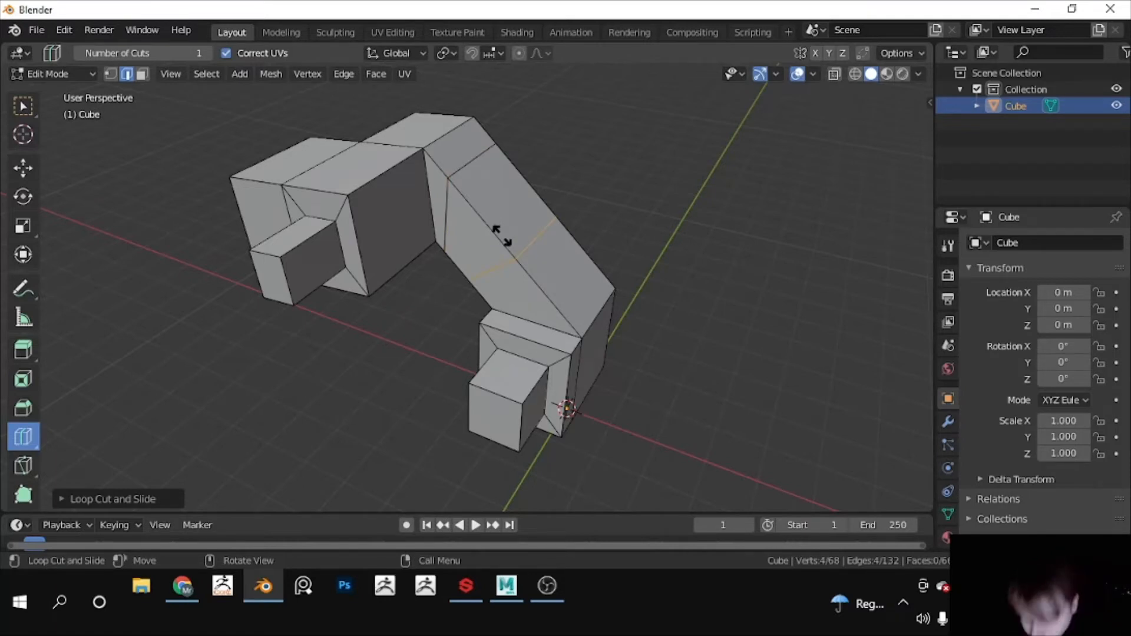
{"action": "left_click_drag", "start_coordinate": [503, 236], "coordinate": [557, 289]}
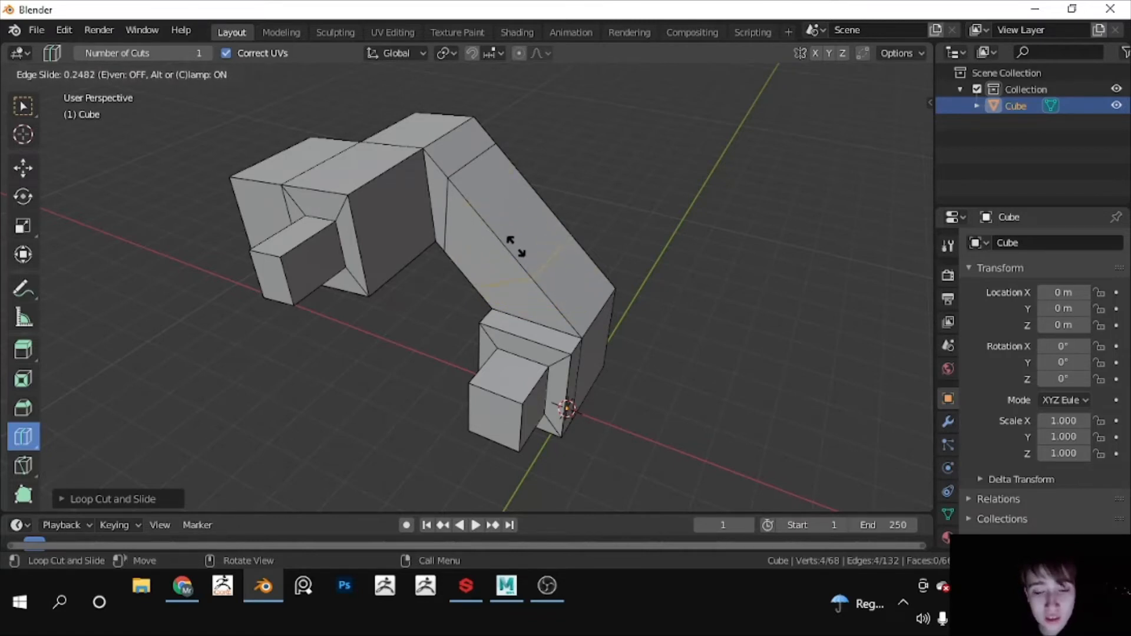
{"action": "left_click_drag", "start_coordinate": [516, 246], "coordinate": [400, 201]}
{"action": "left_click_drag", "start_coordinate": [469, 239], "coordinate": [498, 294]}
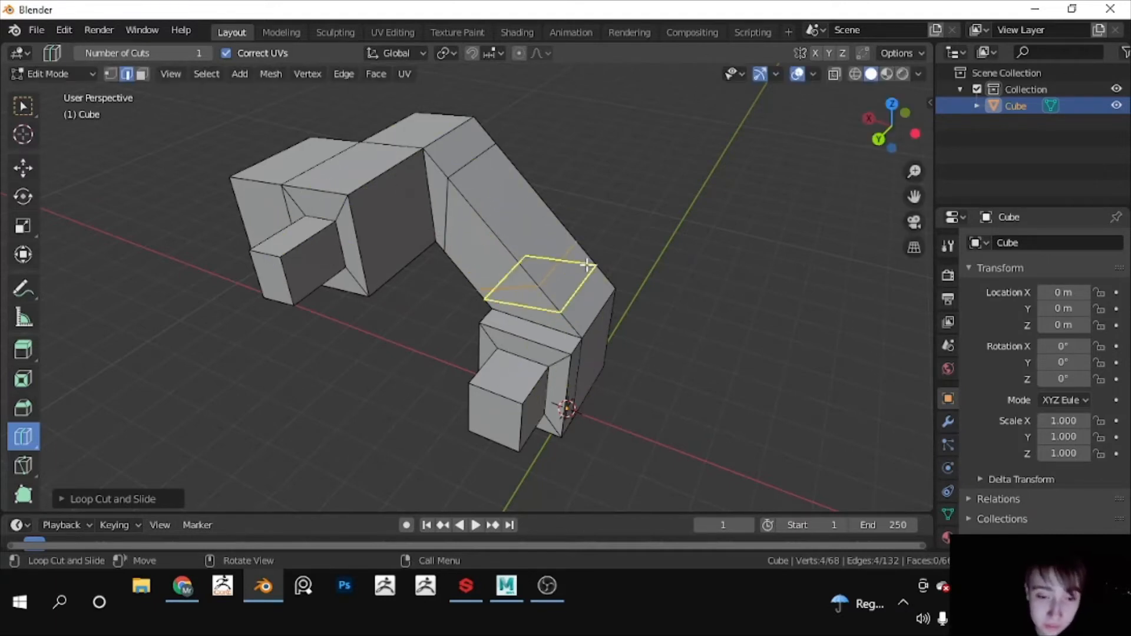
Step: Move the lower edge loop up along Z and outward along negative X to bend the slanted section
{"action": "middle_click_drag", "start_coordinate": [519, 289], "coordinate": [392, 265]}
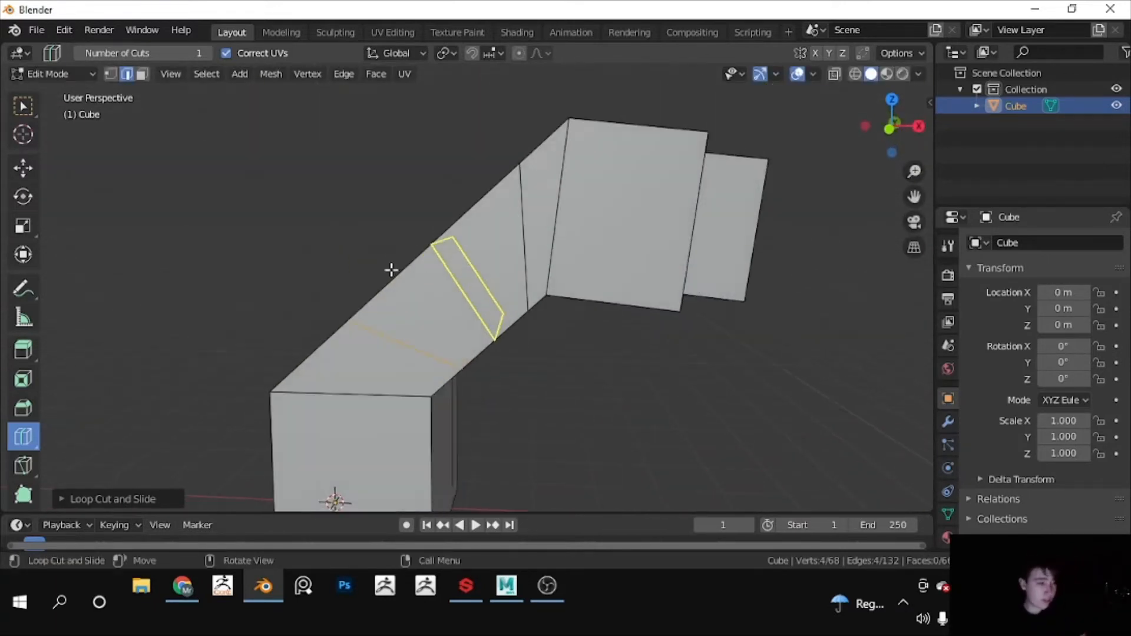
{"action": "left_click", "coordinate": [23, 106]}
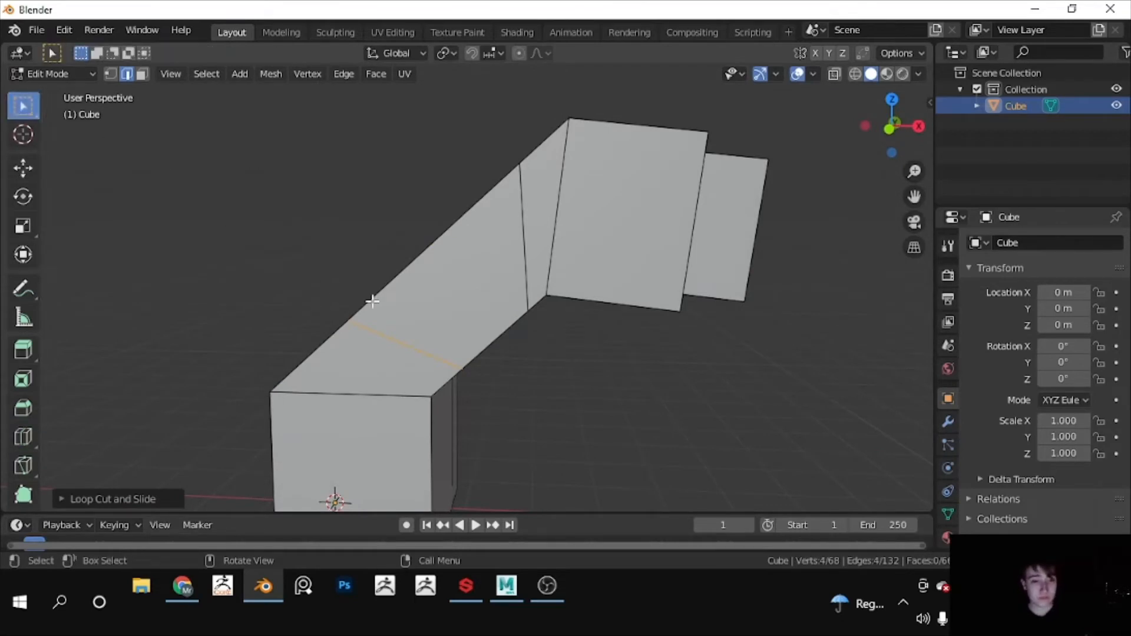
{"action": "left_click", "coordinate": [23, 170]}
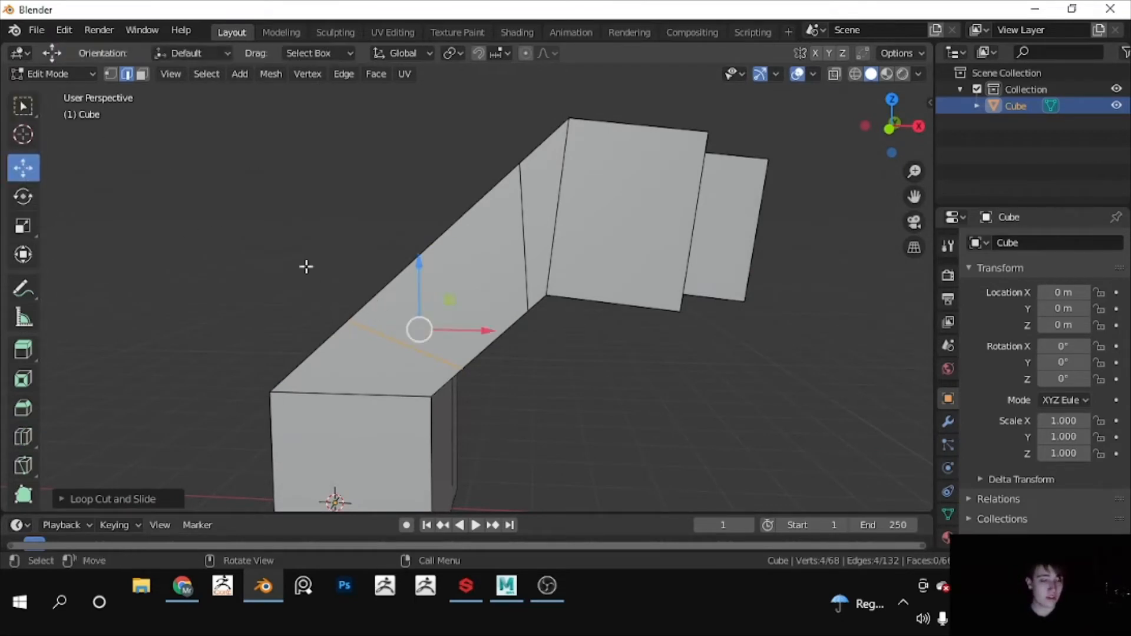
{"action": "left_click_drag", "start_coordinate": [421, 276], "coordinate": [421, 237]}
{"action": "left_click_drag", "start_coordinate": [487, 291], "coordinate": [461, 290]}
{"action": "middle_click_drag", "start_coordinate": [503, 239], "coordinate": [573, 194]}
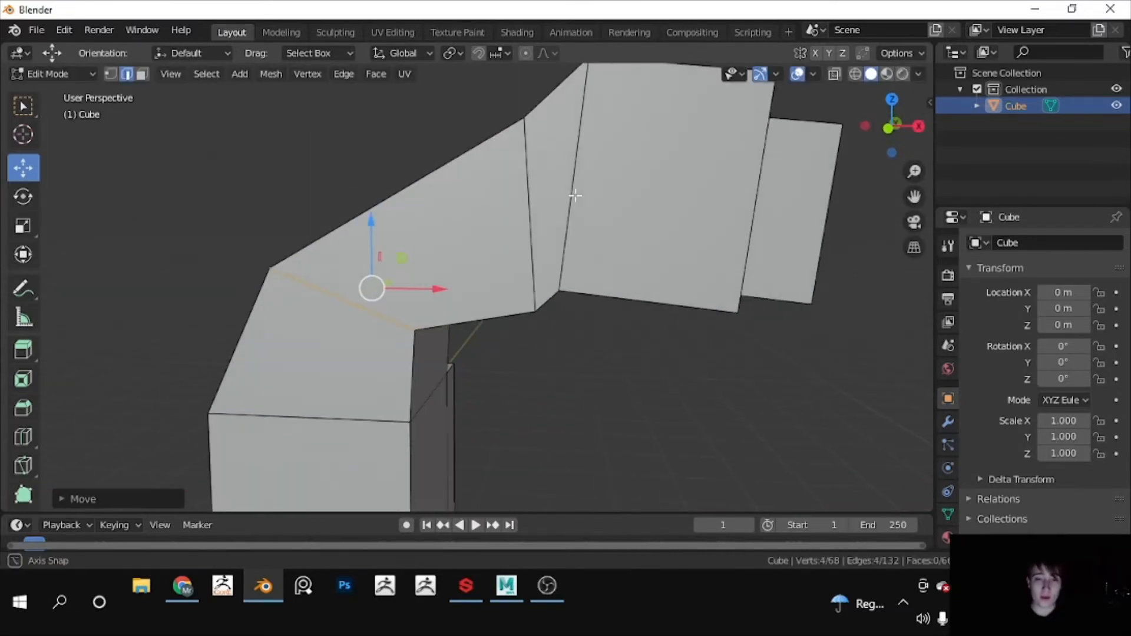
{"action": "scroll", "coordinate": [331, 305], "scroll_direction": "down", "scroll_amount": 1}
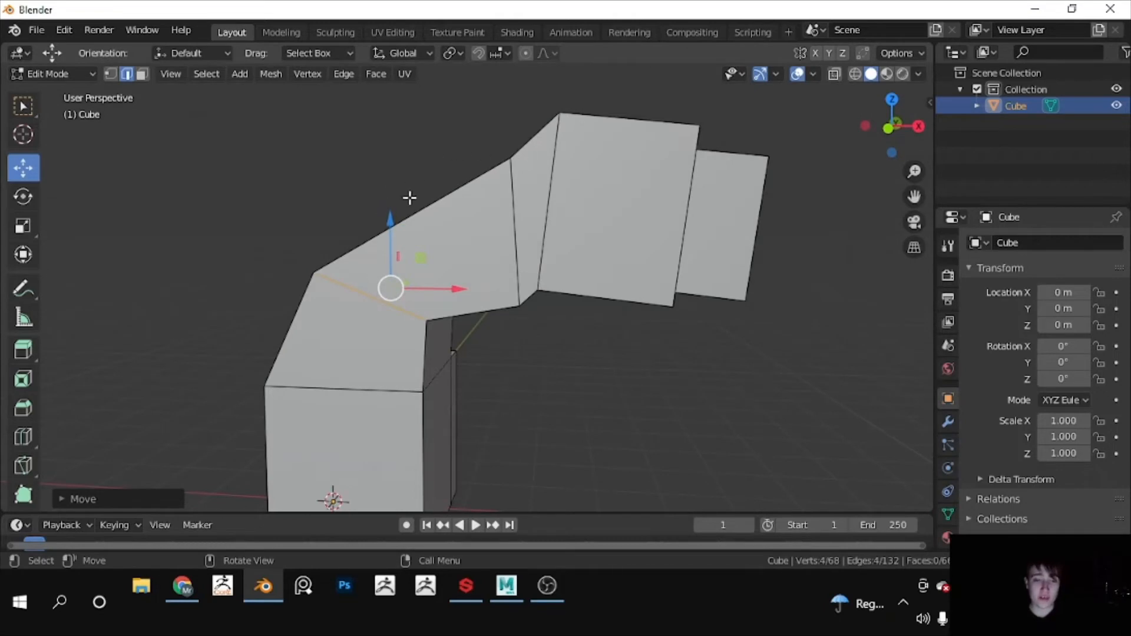
Step: Try raising only the top edge of the upper loop cut along Z, and undo the move
{"action": "scroll", "coordinate": [517, 171], "scroll_direction": "up", "scroll_amount": 2}
{"action": "middle_click_drag", "start_coordinate": [518, 167], "coordinate": [518, 200]}
{"action": "left_click", "coordinate": [540, 165]}
{"action": "left_click", "coordinate": [568, 157]}
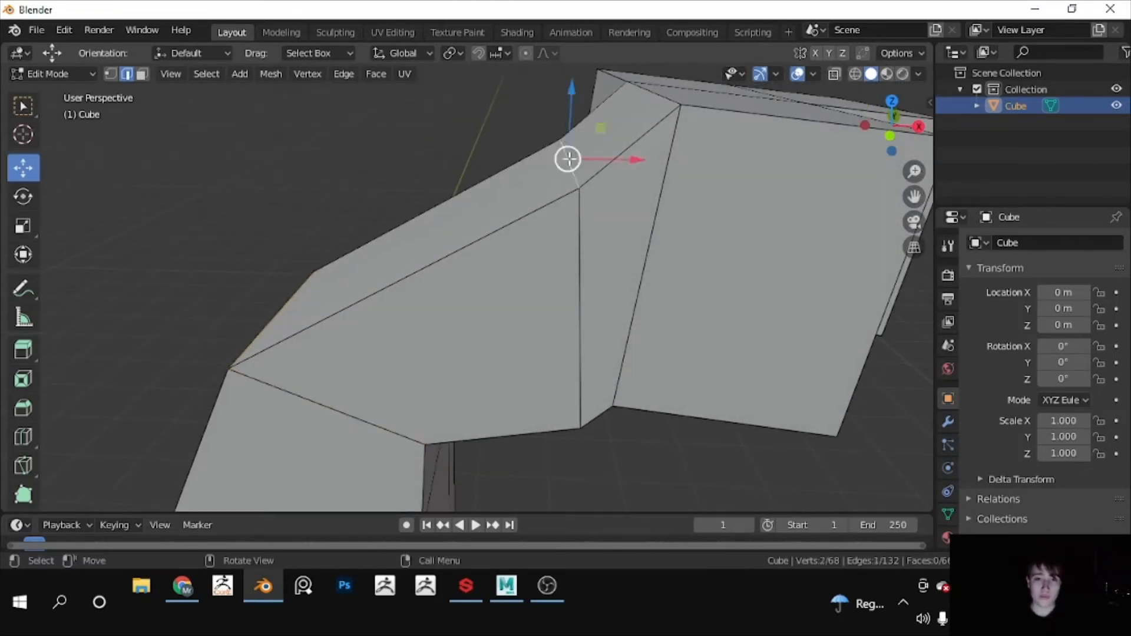
{"action": "left_click_drag", "start_coordinate": [560, 107], "coordinate": [560, 55]}
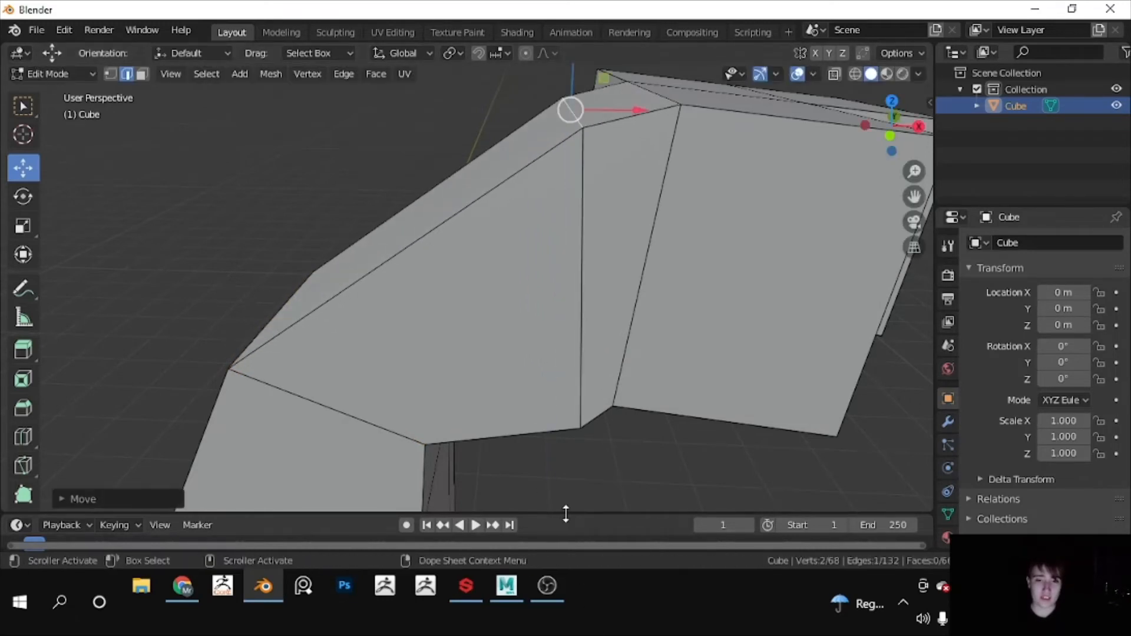
{"action": "scroll", "coordinate": [508, 402], "scroll_direction": "down", "scroll_amount": 2}
{"action": "middle_click_drag", "start_coordinate": [509, 403], "coordinate": [507, 360]}
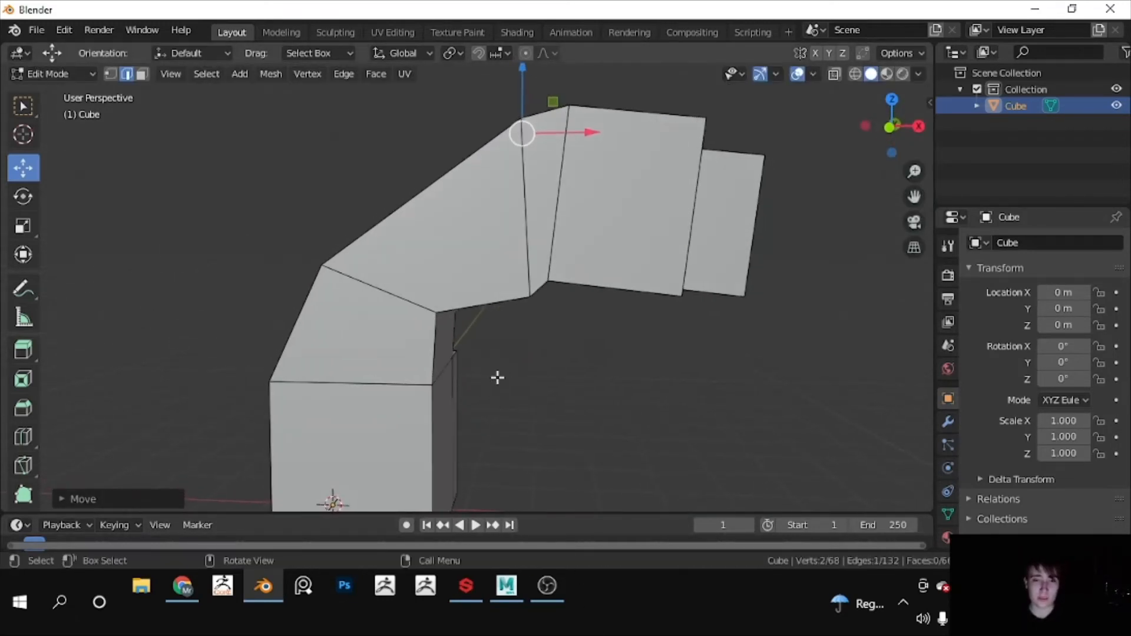
{"action": "key", "text": "ctrl+z"}
Step: Select the entire upper edge loop and move it up along Z and slightly along negative X to smooth the bend
{"action": "scroll", "coordinate": [521, 207], "scroll_direction": "up", "scroll_amount": 3}
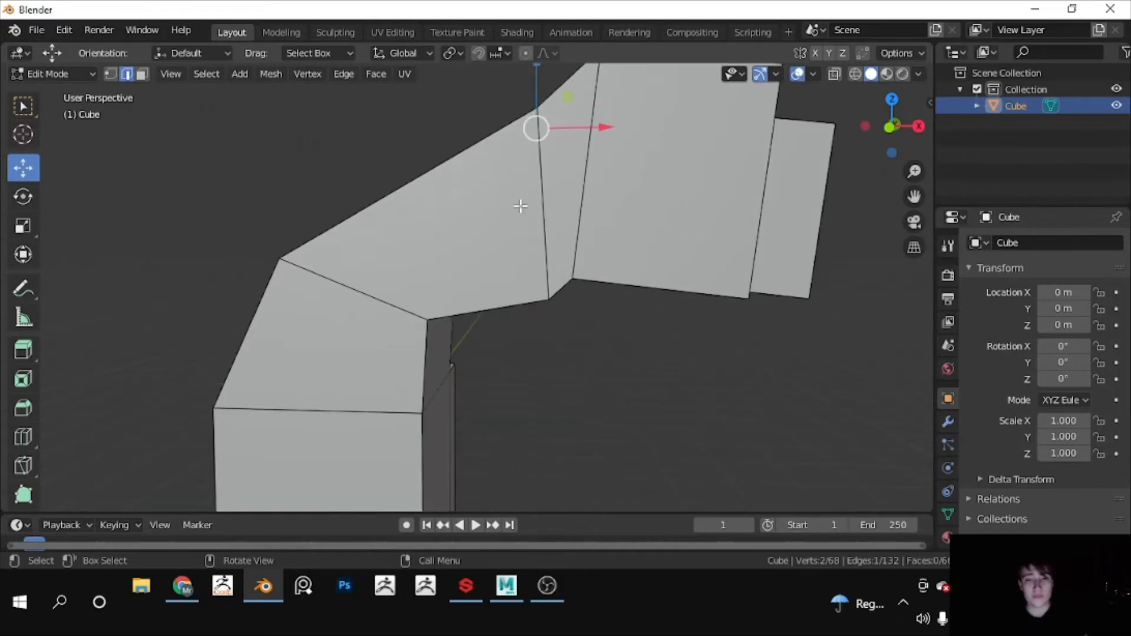
{"action": "middle_click_drag", "start_coordinate": [522, 207], "coordinate": [563, 301]}
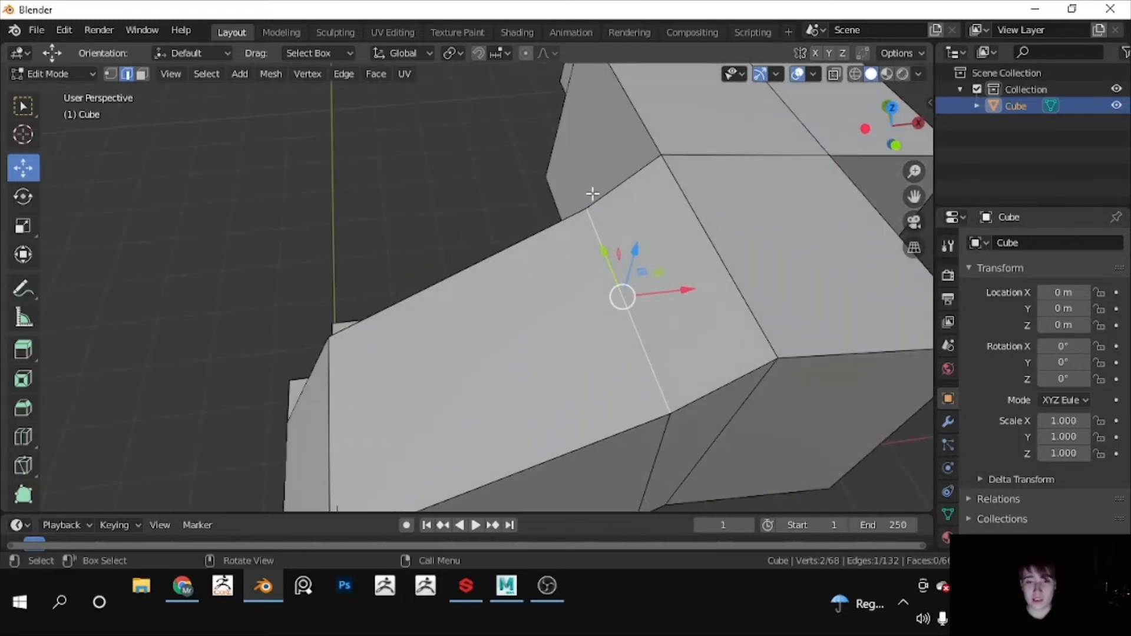
{"action": "middle_click_drag", "start_coordinate": [637, 351], "coordinate": [469, 196]}
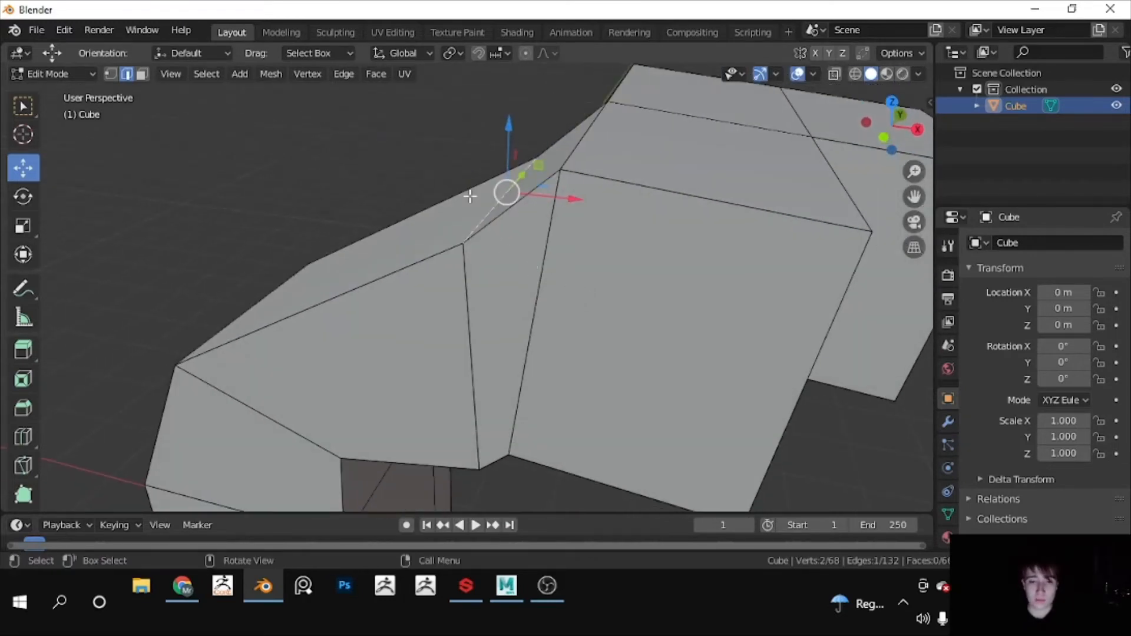
{"action": "middle_click_drag", "start_coordinate": [462, 253], "coordinate": [495, 245]}
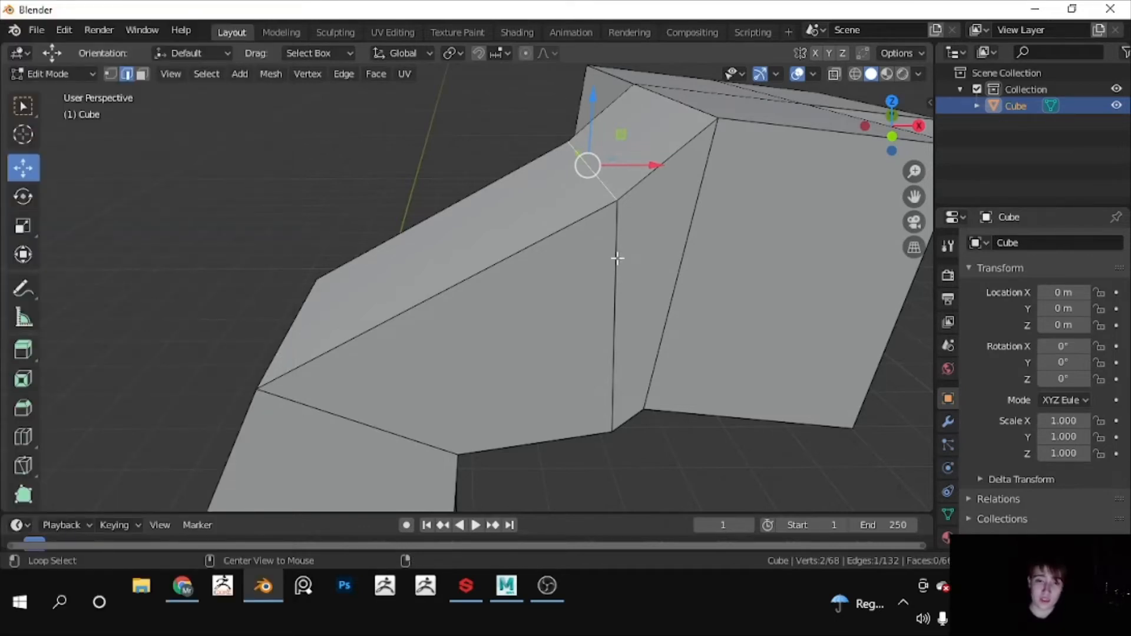
{"action": "left_click", "coordinate": [618, 258], "text": "alt"}
{"action": "middle_click_drag", "start_coordinate": [618, 257], "coordinate": [518, 183]}
{"action": "middle_click_drag", "start_coordinate": [440, 184], "coordinate": [545, 189]}
{"action": "left_click_drag", "start_coordinate": [545, 189], "coordinate": [552, 148]}
{"action": "left_click_drag", "start_coordinate": [614, 215], "coordinate": [579, 223]}
{"action": "scroll", "coordinate": [580, 223], "scroll_direction": "down", "scroll_amount": 3}
{"action": "middle_click_drag", "start_coordinate": [579, 223], "coordinate": [550, 214]}
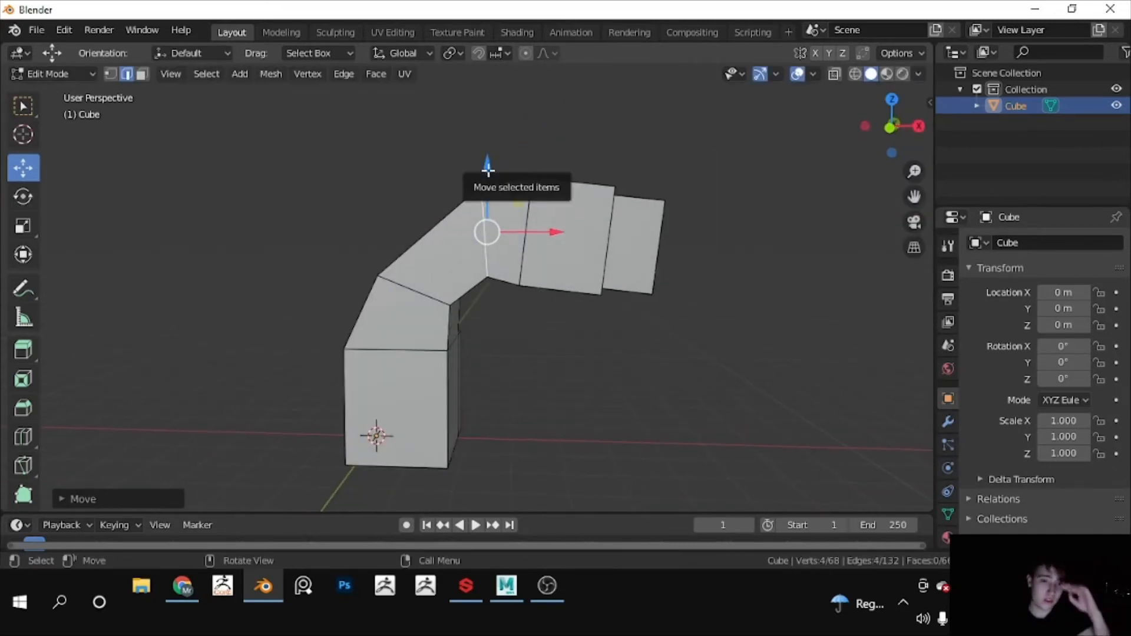
{"action": "left_click_drag", "start_coordinate": [488, 169], "coordinate": [488, 178]}
{"action": "middle_click_drag", "start_coordinate": [624, 273], "coordinate": [602, 339]}
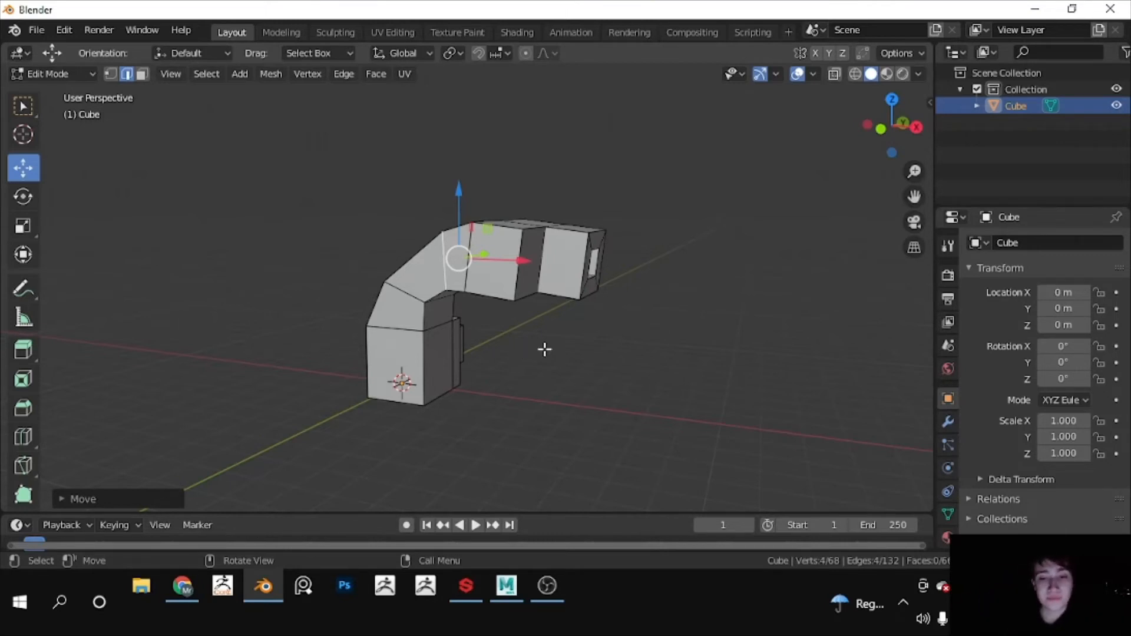
{"action": "middle_click_drag", "start_coordinate": [626, 311], "coordinate": [494, 299]}
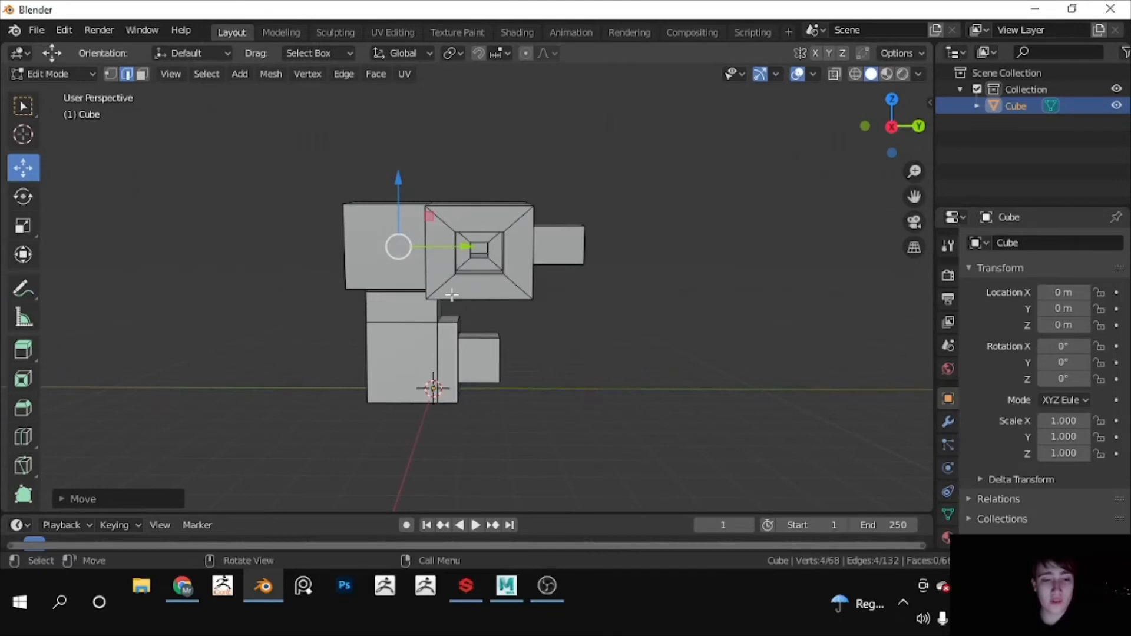
{"action": "scroll", "coordinate": [382, 278], "scroll_direction": "up", "scroll_amount": 4}
{"action": "middle_click_drag", "start_coordinate": [379, 278], "coordinate": [636, 285]}
{"action": "middle_click_drag", "start_coordinate": [341, 267], "coordinate": [452, 243]}
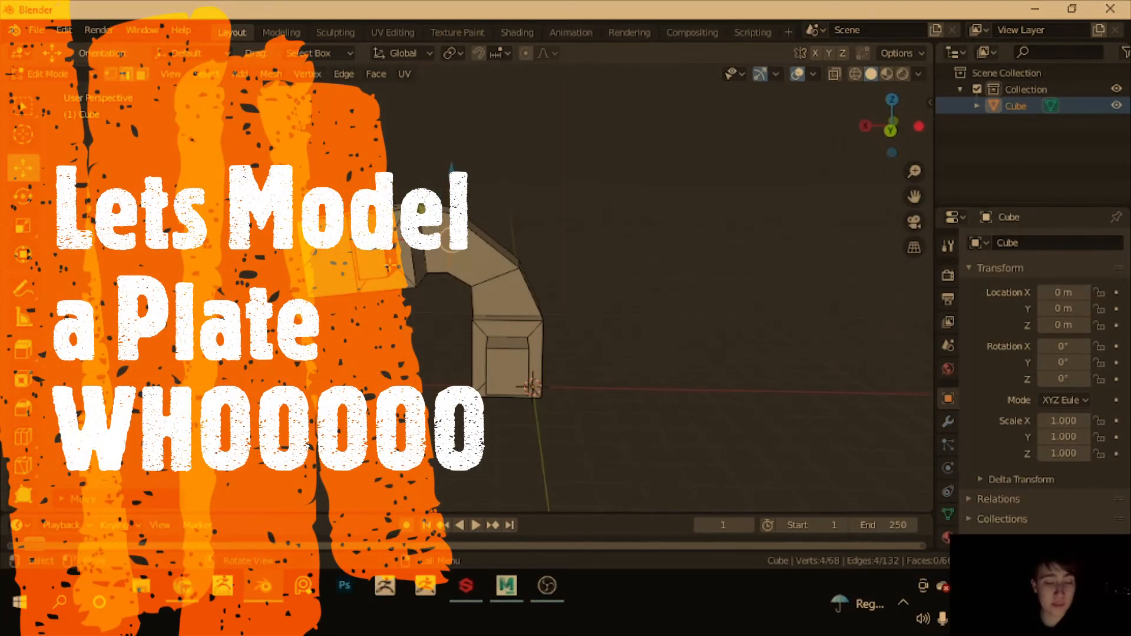
Step: Switch to Object Mode and delete the cube object
{"action": "left_click", "coordinate": [64, 75]}
{"action": "left_click", "coordinate": [59, 93]}
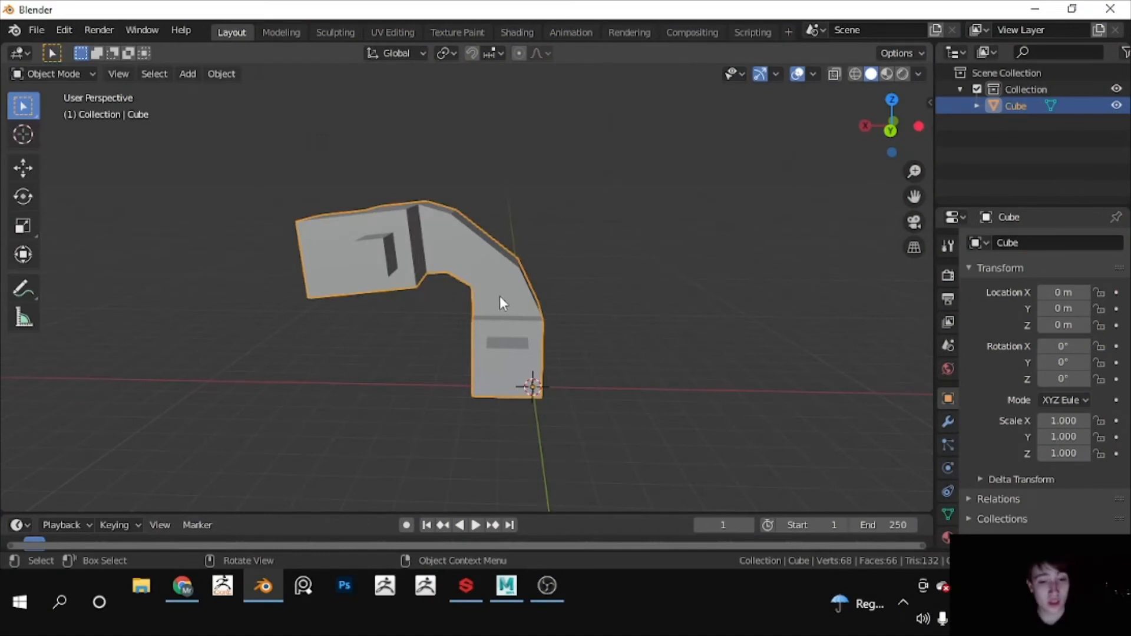
{"action": "key", "text": "Delete"}
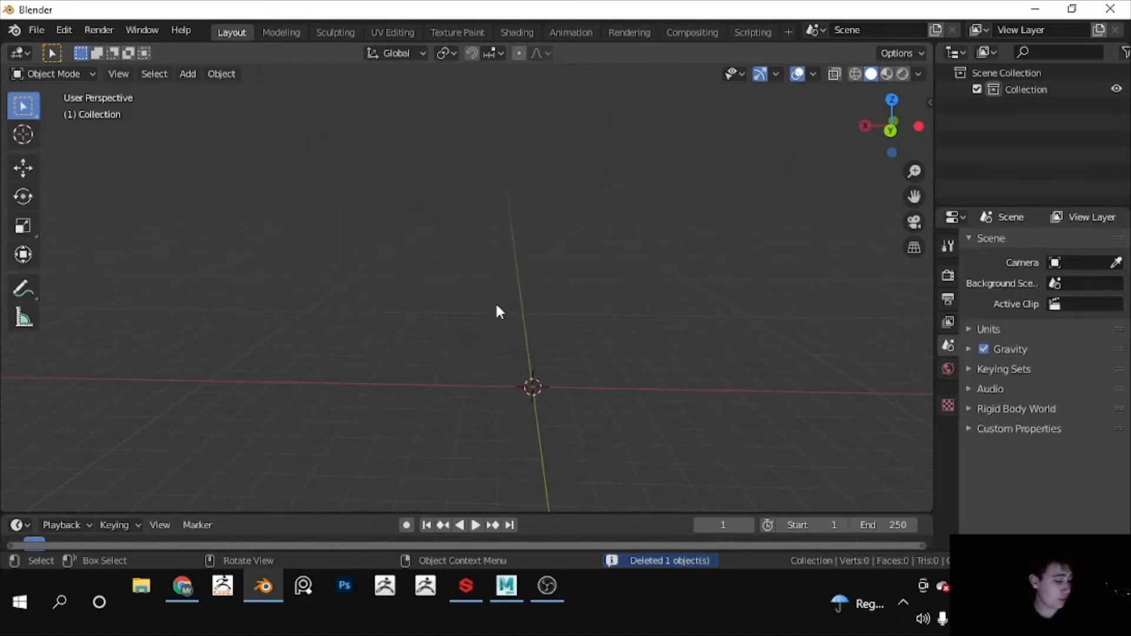
Step: Add a mesh circle to the empty scene
{"action": "key", "text": "shift+a"}
{"action": "mouse_move", "coordinate": [487, 248]}
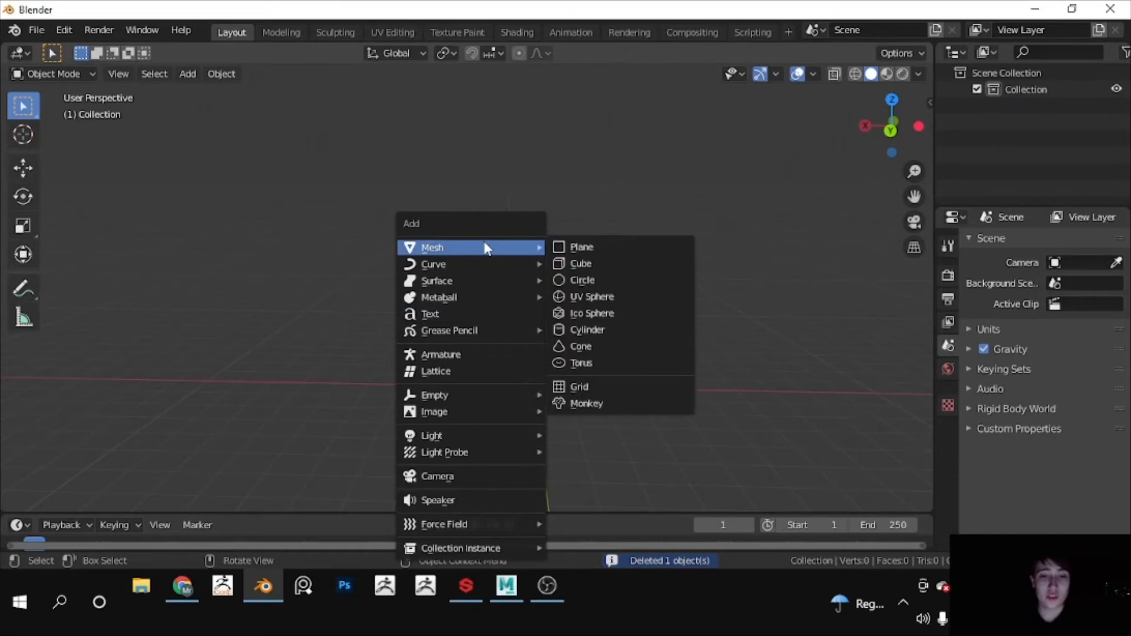
{"action": "left_click", "coordinate": [593, 279]}
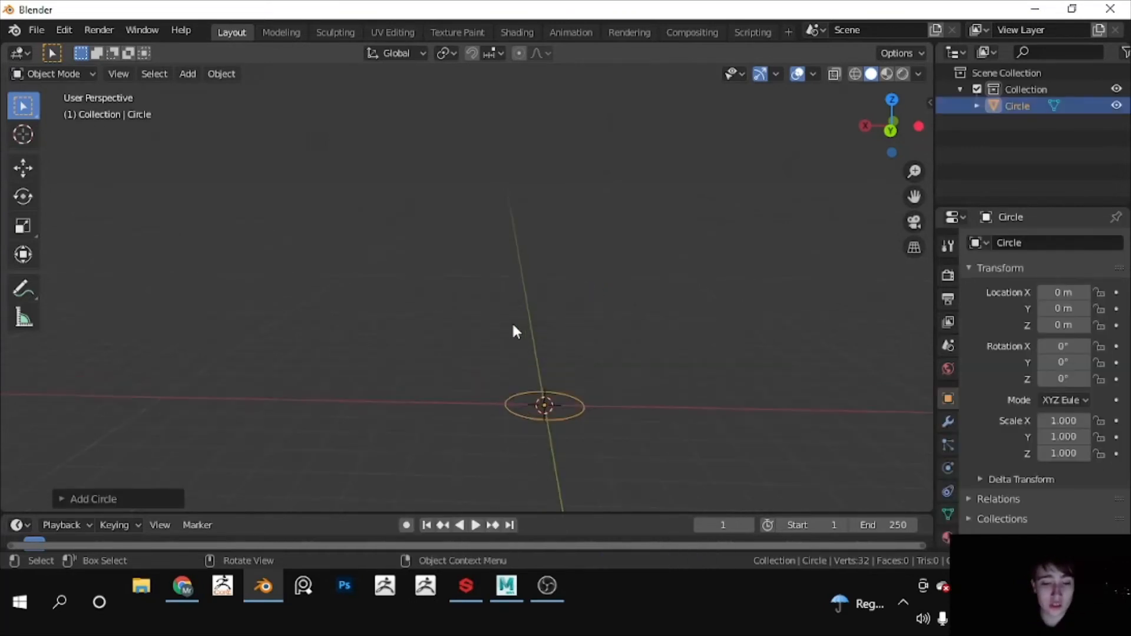
Step: Switch the circle to Edit Mode and fill its outline with a single face
{"action": "left_click", "coordinate": [30, 77]}
{"action": "left_click", "coordinate": [40, 112]}
{"action": "middle_click_drag", "start_coordinate": [538, 298], "coordinate": [591, 348]}
{"action": "scroll", "coordinate": [608, 399], "scroll_direction": "up", "scroll_amount": 3}
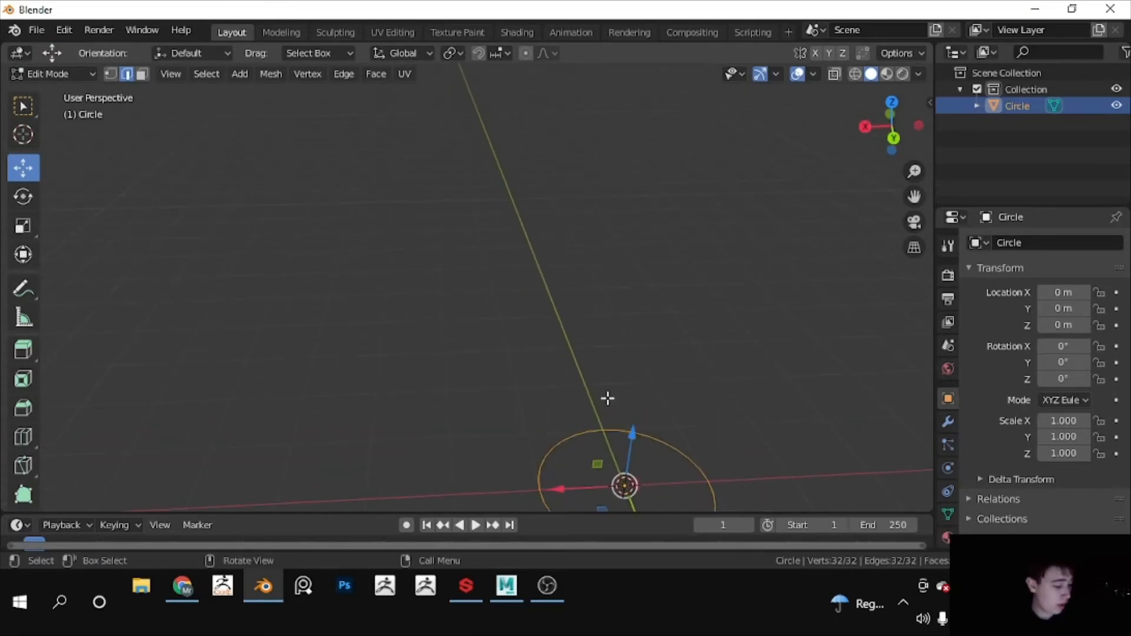
{"action": "middle_click_drag", "start_coordinate": [641, 409], "coordinate": [407, 197], "text": "shift"}
{"action": "scroll", "coordinate": [442, 254], "scroll_direction": "up", "scroll_amount": 4}
{"action": "middle_click_drag", "start_coordinate": [478, 302], "coordinate": [489, 347]}
{"action": "middle_click_drag", "start_coordinate": [489, 347], "coordinate": [432, 235], "text": "shift"}
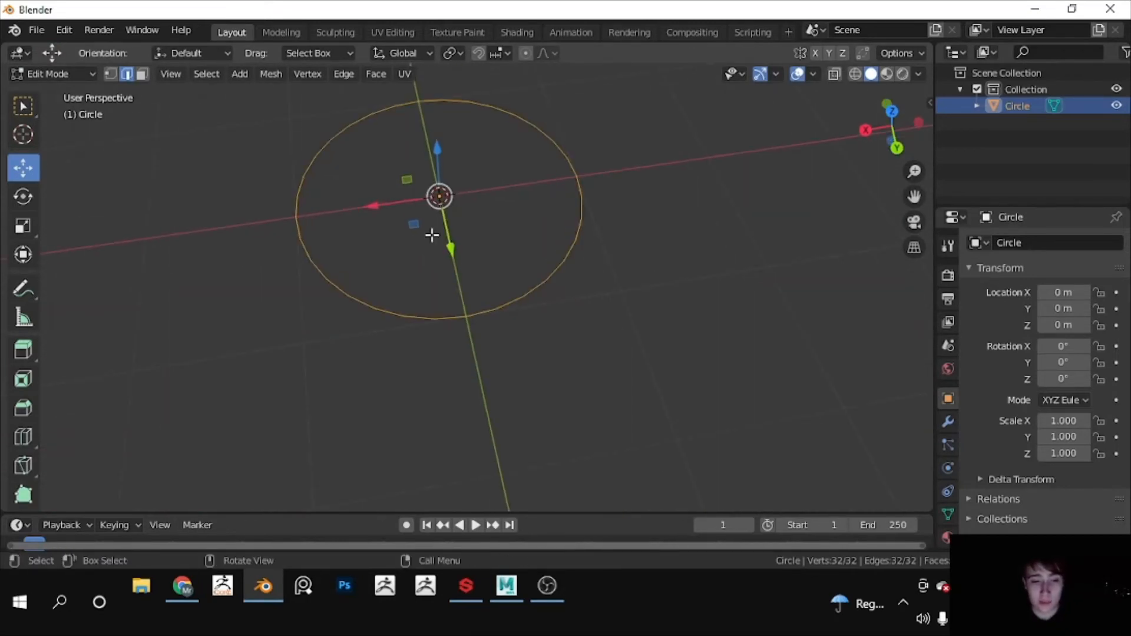
{"action": "key", "text": "f"}
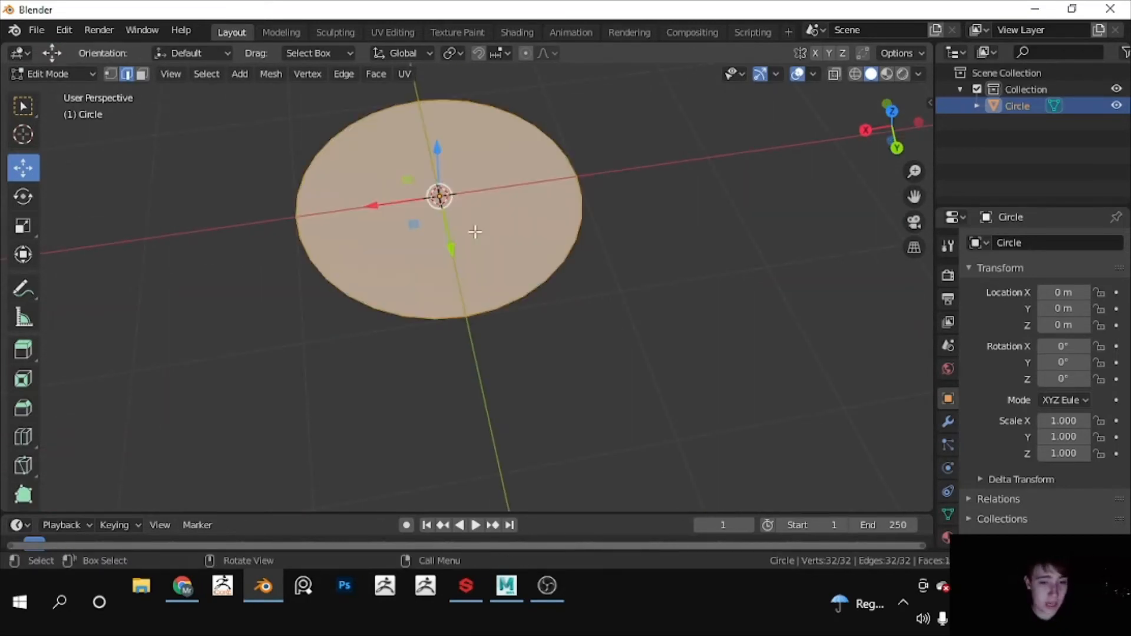
{"action": "scroll", "coordinate": [546, 298], "scroll_direction": "down", "scroll_amount": 3}
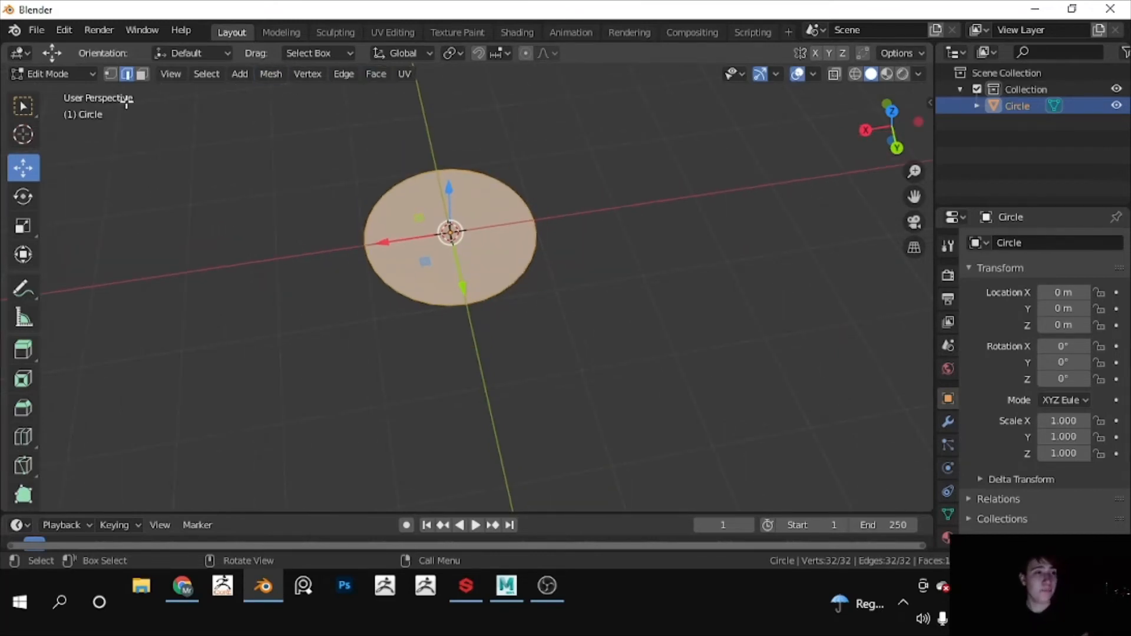
Step: In face select mode, extrude the circular face in place and scale it inward to roughly half its size
{"action": "left_click", "coordinate": [143, 74]}
{"action": "scroll", "coordinate": [493, 206], "scroll_direction": "up", "scroll_amount": 3}
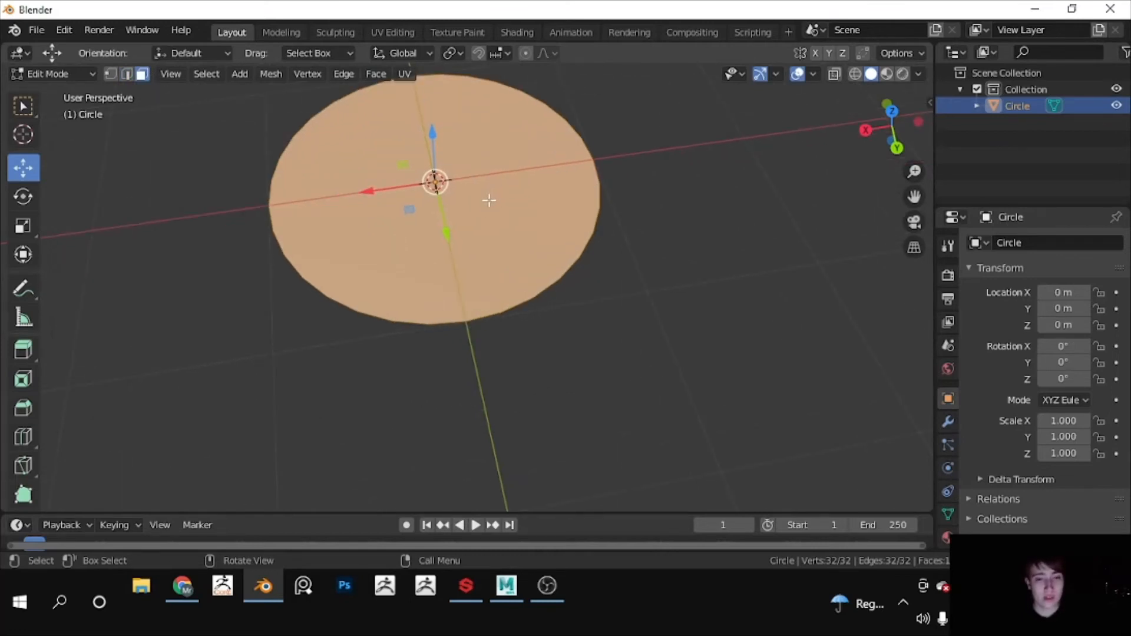
{"action": "left_click", "coordinate": [490, 201]}
{"action": "key", "text": "e"}
{"action": "key", "text": "s"}
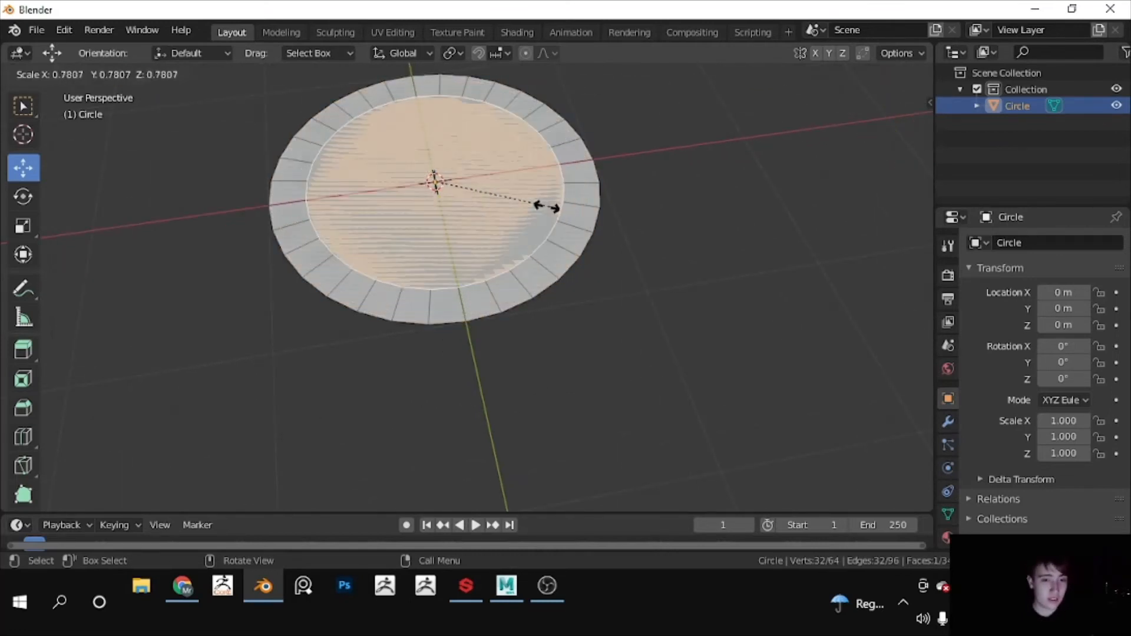
{"action": "left_click", "coordinate": [504, 199]}
Step: Move the inner circular face down along Z to give the plate its sloped sides
{"action": "middle_click_drag", "start_coordinate": [511, 203], "coordinate": [508, 162]}
{"action": "scroll", "coordinate": [515, 235], "scroll_direction": "down", "scroll_amount": 3}
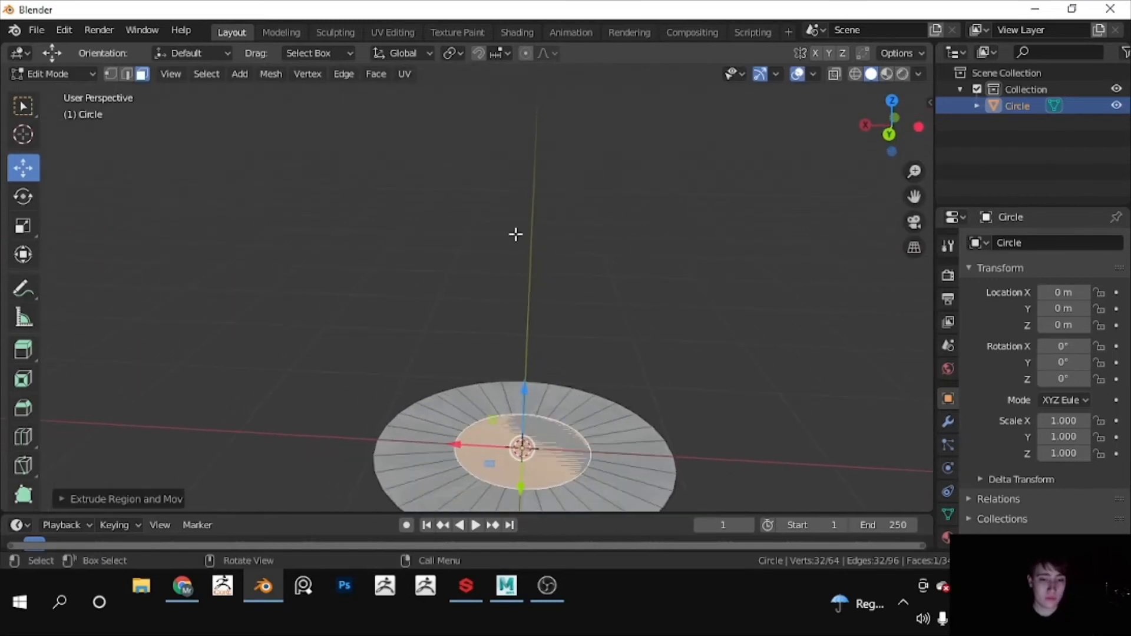
{"action": "middle_click_drag", "start_coordinate": [512, 320], "coordinate": [460, 187]}
{"action": "scroll", "coordinate": [497, 338], "scroll_direction": "up", "scroll_amount": 2}
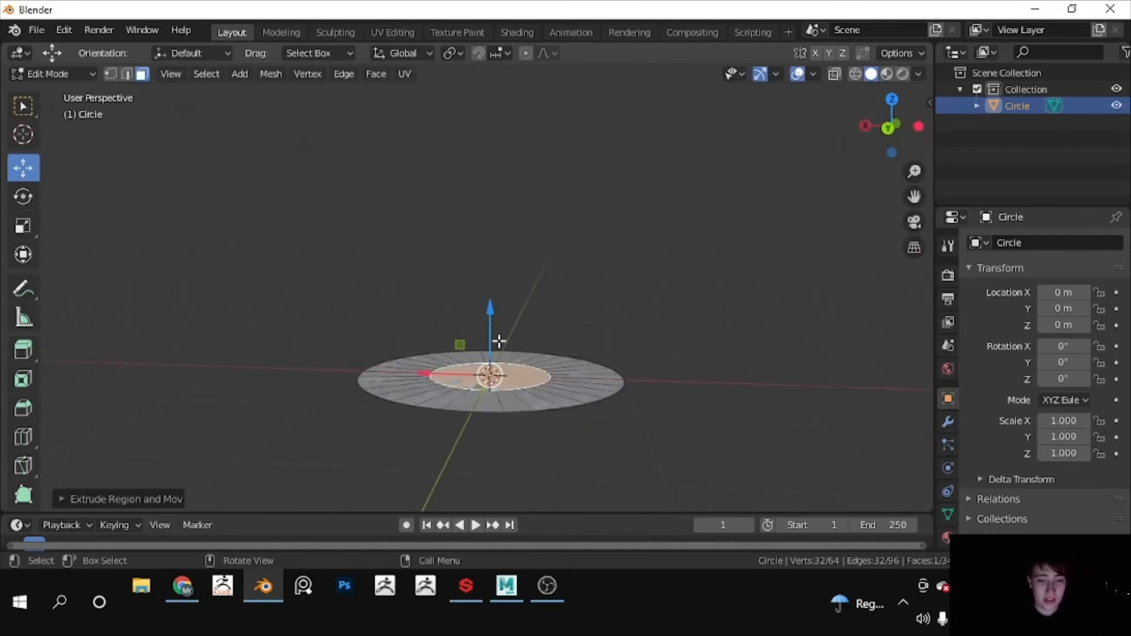
{"action": "left_click_drag", "start_coordinate": [493, 309], "coordinate": [499, 348]}
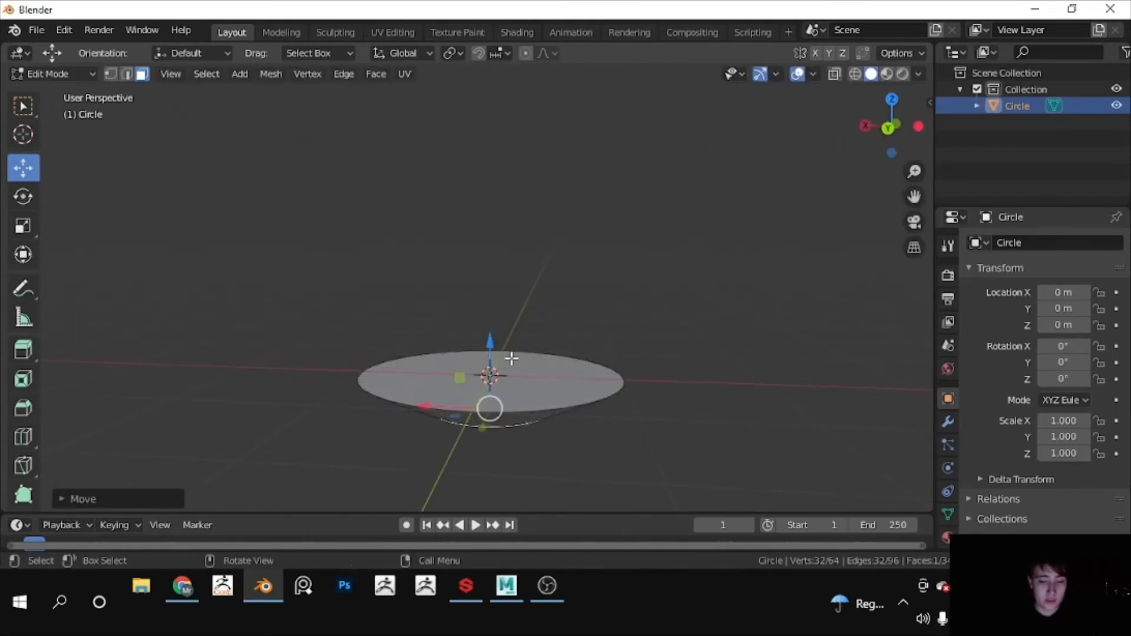
Step: Select the original face covering the top of the plate and delete it using the Faces option
{"action": "middle_click_drag", "start_coordinate": [511, 359], "coordinate": [542, 381]}
{"action": "scroll", "coordinate": [545, 357], "scroll_direction": "up", "scroll_amount": 2}
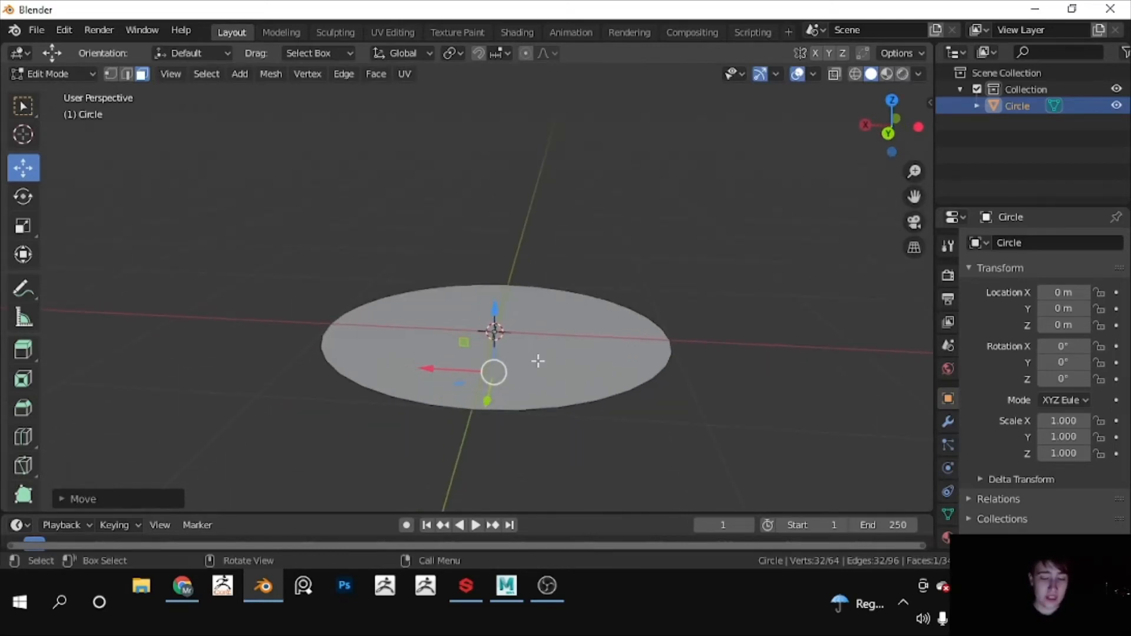
{"action": "left_click", "coordinate": [539, 325]}
{"action": "key", "text": "x"}
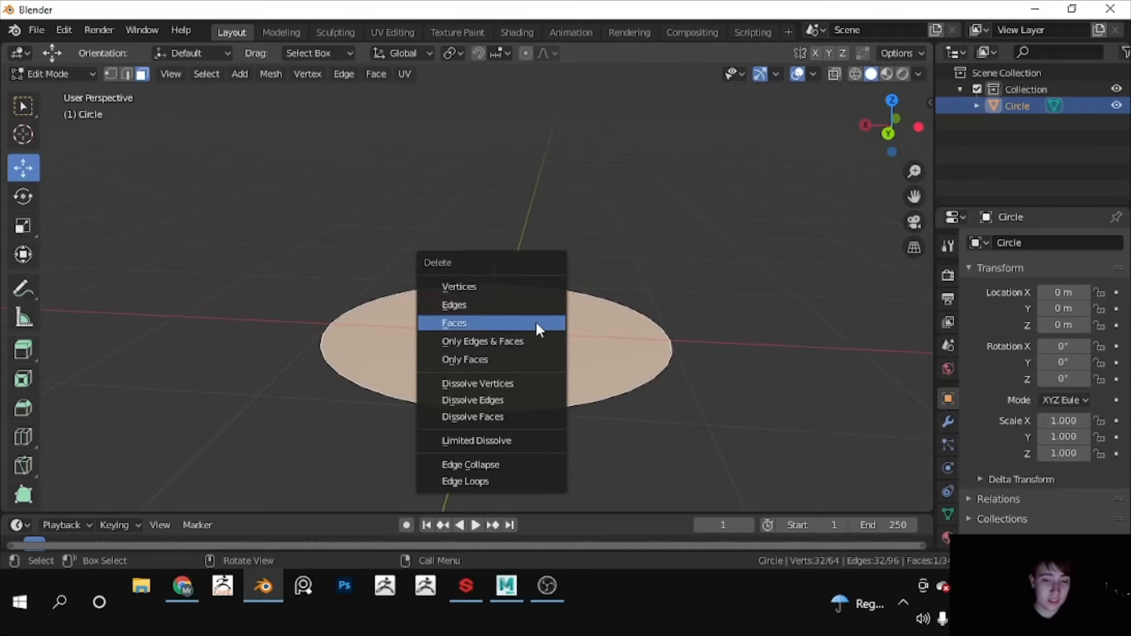
{"action": "left_click", "coordinate": [506, 324]}
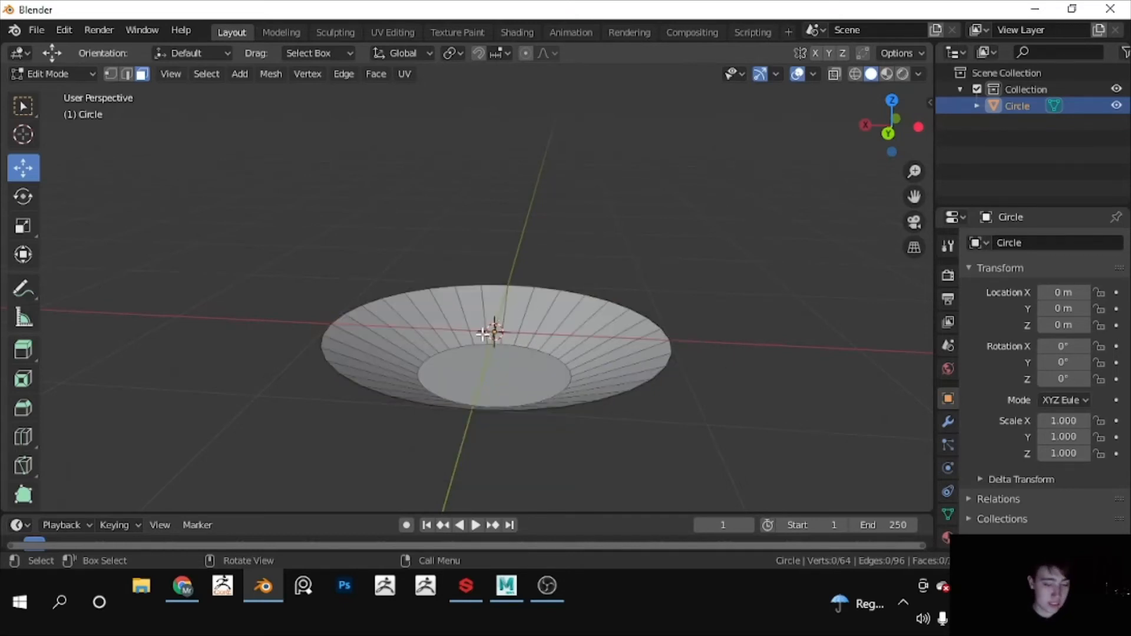
Step: Select the plate's bottom face, adjust its height slightly along Z, and extrude it about 0.037 m downward to form a foot
{"action": "middle_click_drag", "start_coordinate": [483, 334], "coordinate": [479, 258]}
{"action": "scroll", "coordinate": [506, 321], "scroll_direction": "up", "scroll_amount": 2}
{"action": "scroll", "coordinate": [495, 330], "scroll_direction": "down", "scroll_amount": 6}
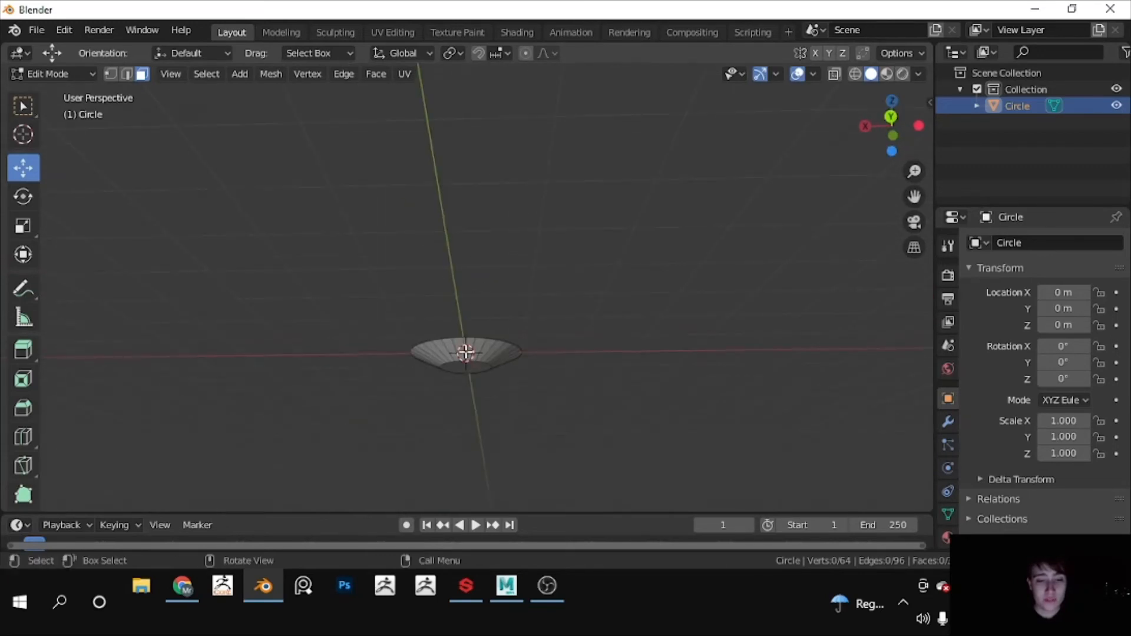
{"action": "scroll", "coordinate": [468, 402], "scroll_direction": "up", "scroll_amount": 3}
{"action": "middle_click_drag", "start_coordinate": [465, 386], "coordinate": [474, 252], "text": "shift"}
{"action": "scroll", "coordinate": [477, 292], "scroll_direction": "up", "scroll_amount": 2}
{"action": "left_click", "coordinate": [480, 307]}
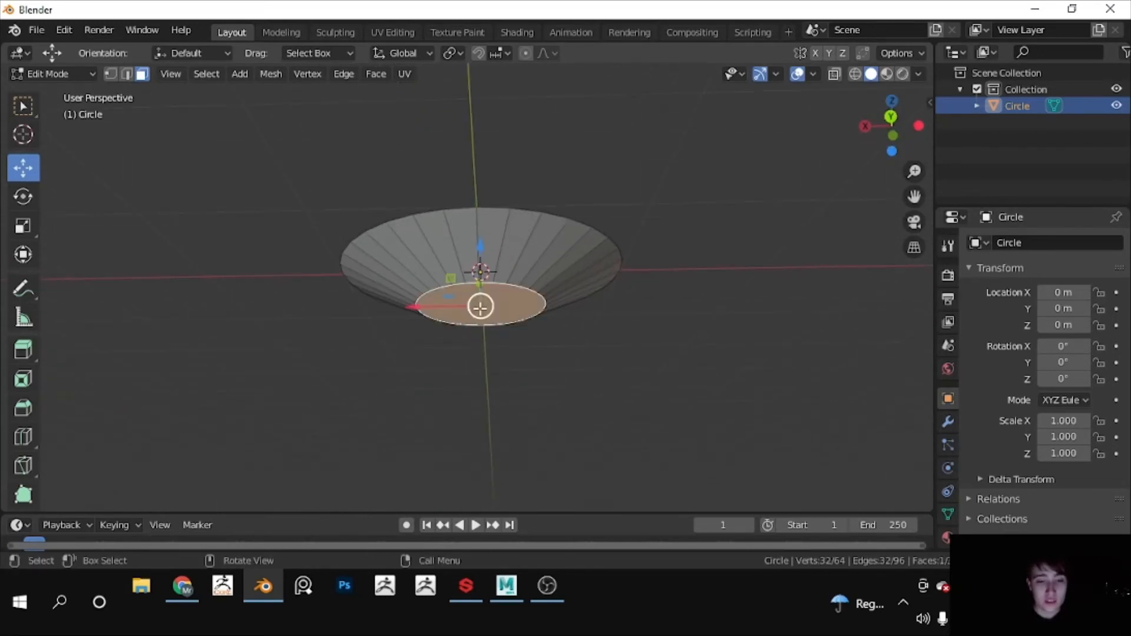
{"action": "scroll", "coordinate": [480, 307], "scroll_direction": "up", "scroll_amount": 2}
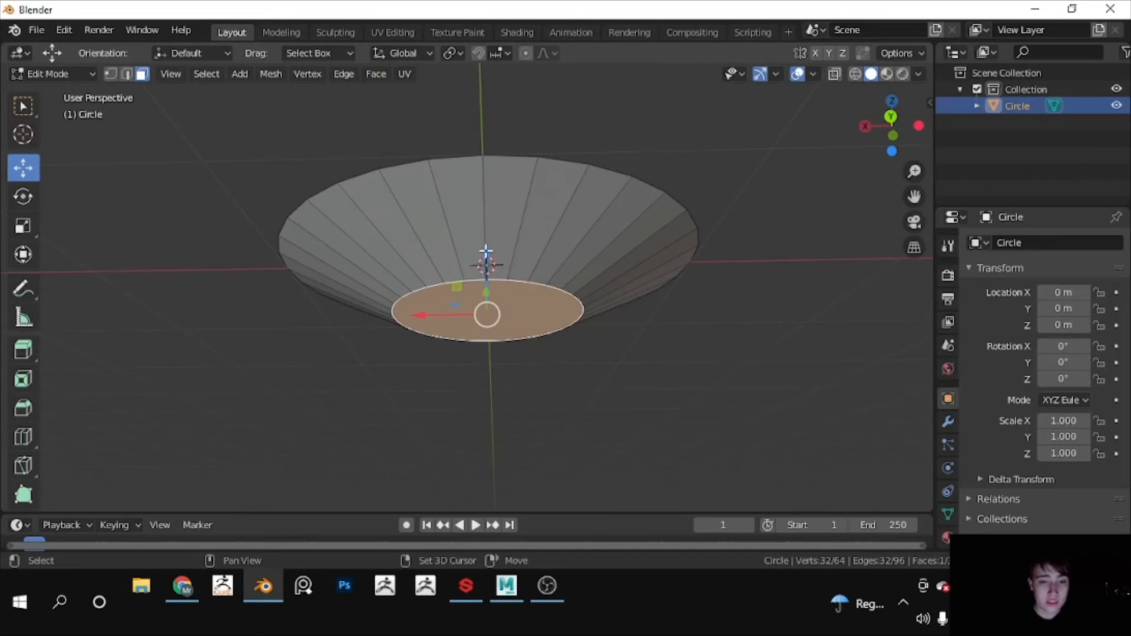
{"action": "left_click_drag", "start_coordinate": [486, 251], "coordinate": [487, 258]}
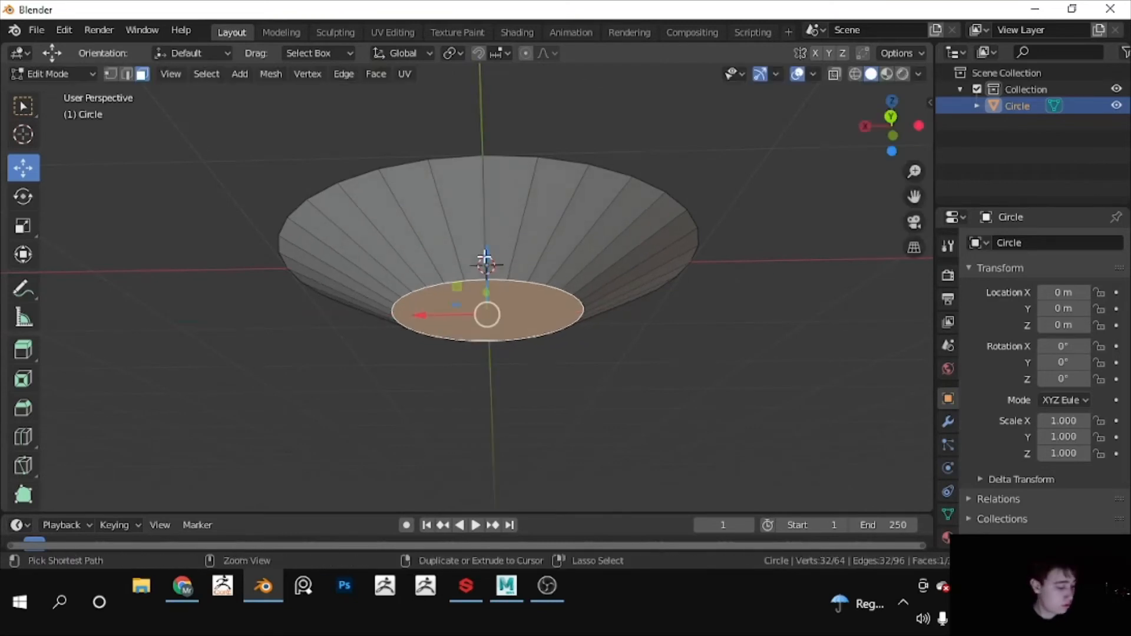
{"action": "middle_click_drag", "start_coordinate": [510, 232], "coordinate": [485, 224]}
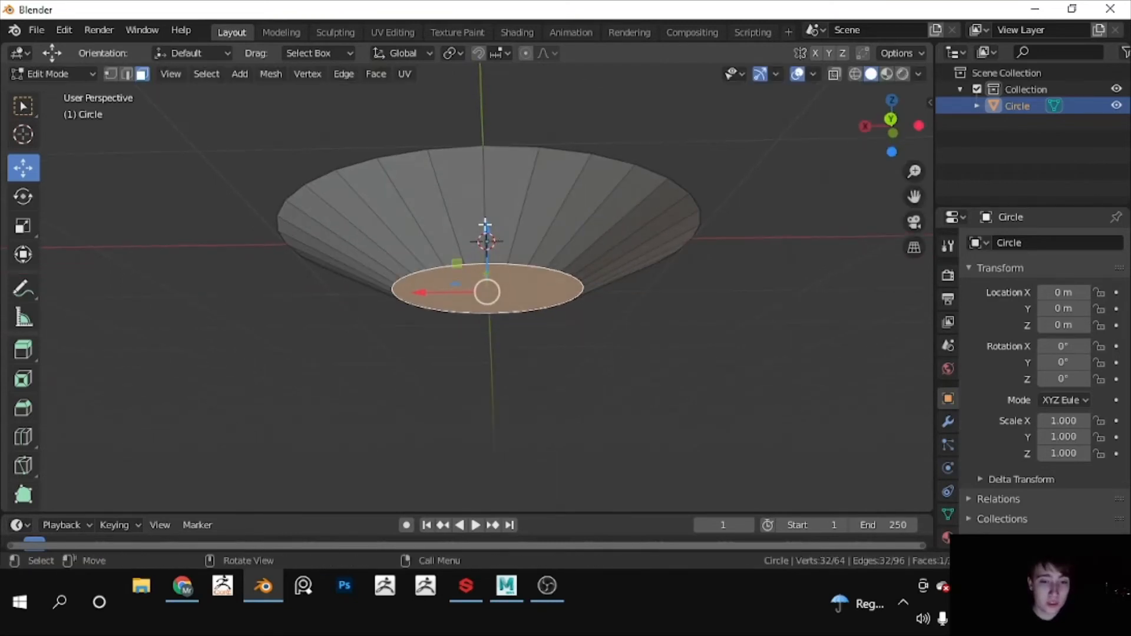
{"action": "key", "text": "e"}
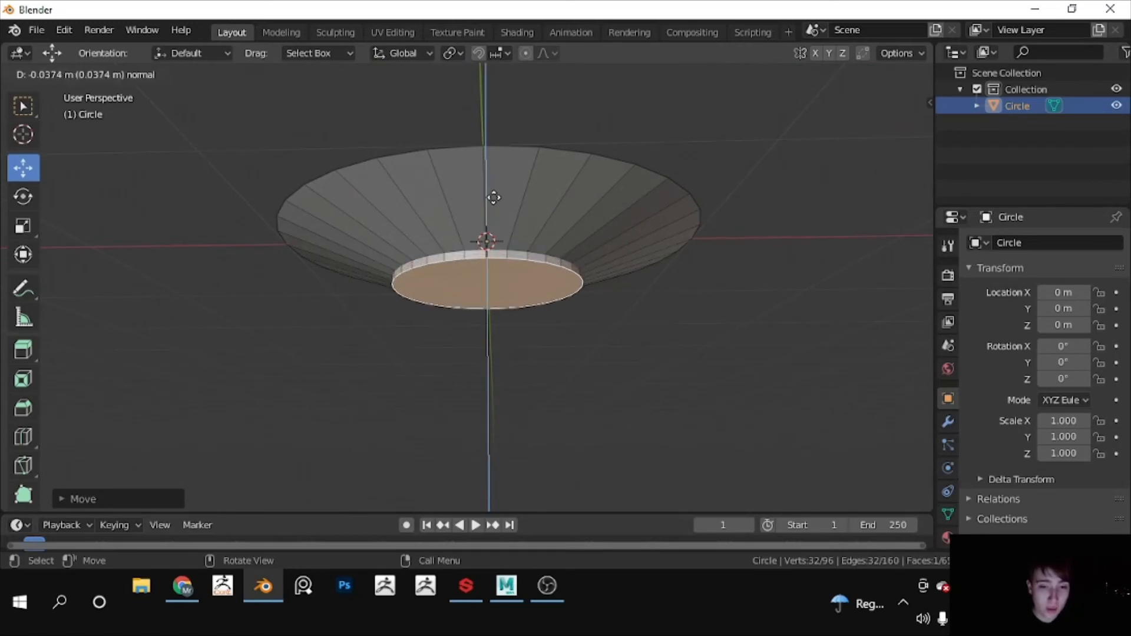
{"action": "left_click", "coordinate": [494, 197]}
Step: Extrude the foot's bottom face in place and scale the new face inward
{"action": "mouse_move", "coordinate": [494, 197]}
{"action": "middle_mouse_down"}
{"action": "mouse_move", "coordinate": [507, 247]}
{"action": "mouse_move", "coordinate": [499, 192]}
{"action": "middle_mouse_up"}
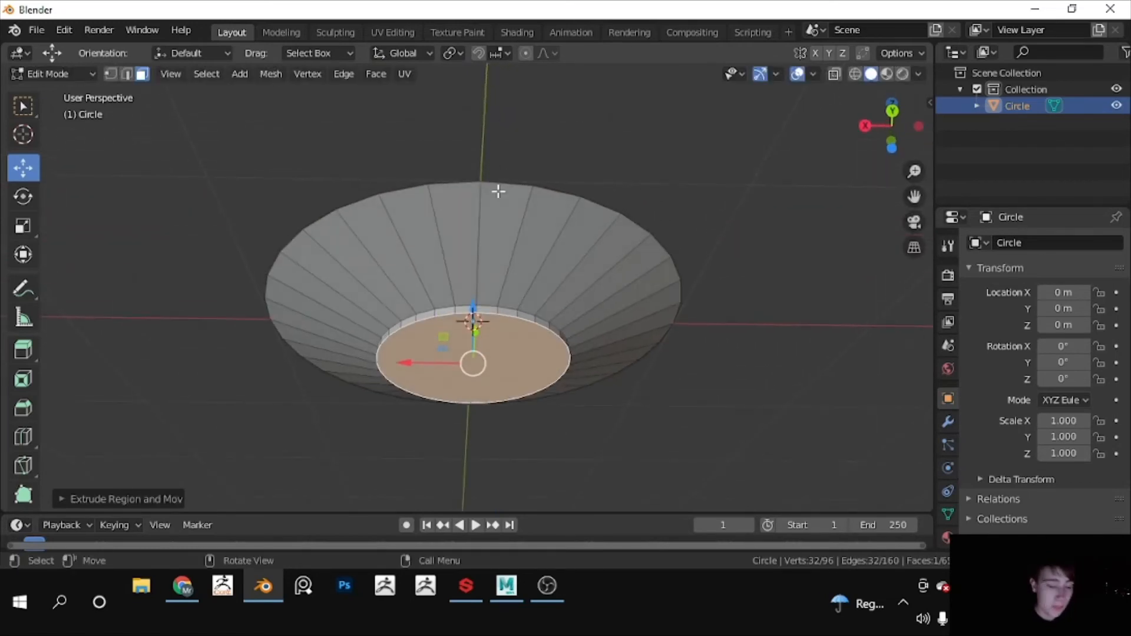
{"action": "scroll", "coordinate": [531, 211], "scroll_direction": "up", "scroll_amount": 1}
{"action": "key", "text": "e"}
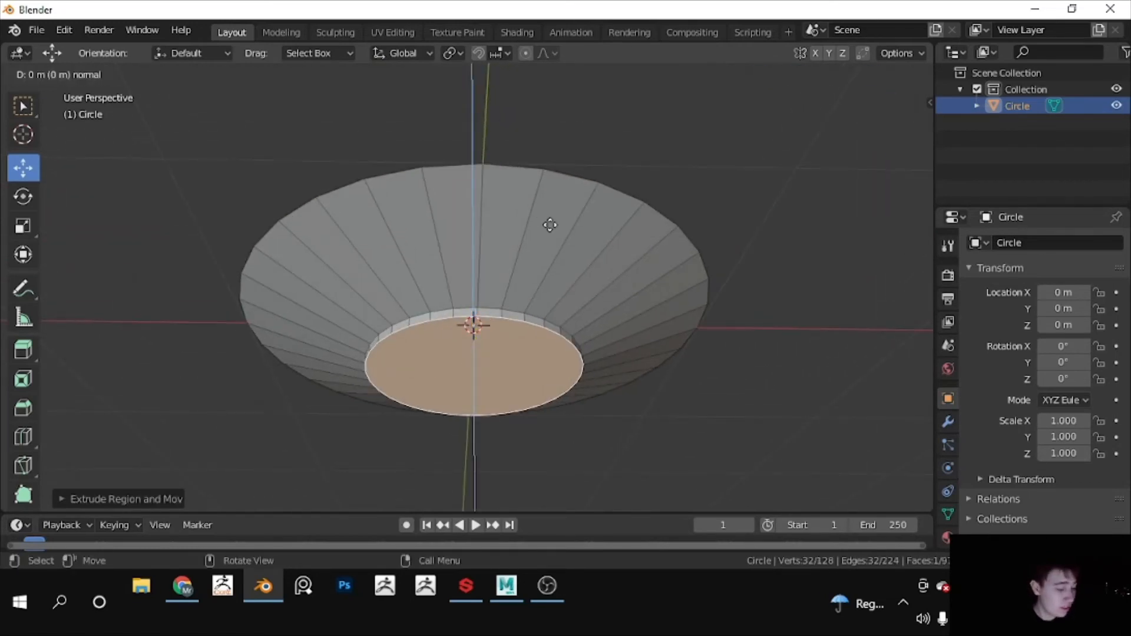
{"action": "right_click", "coordinate": [550, 225]}
{"action": "key", "text": "s"}
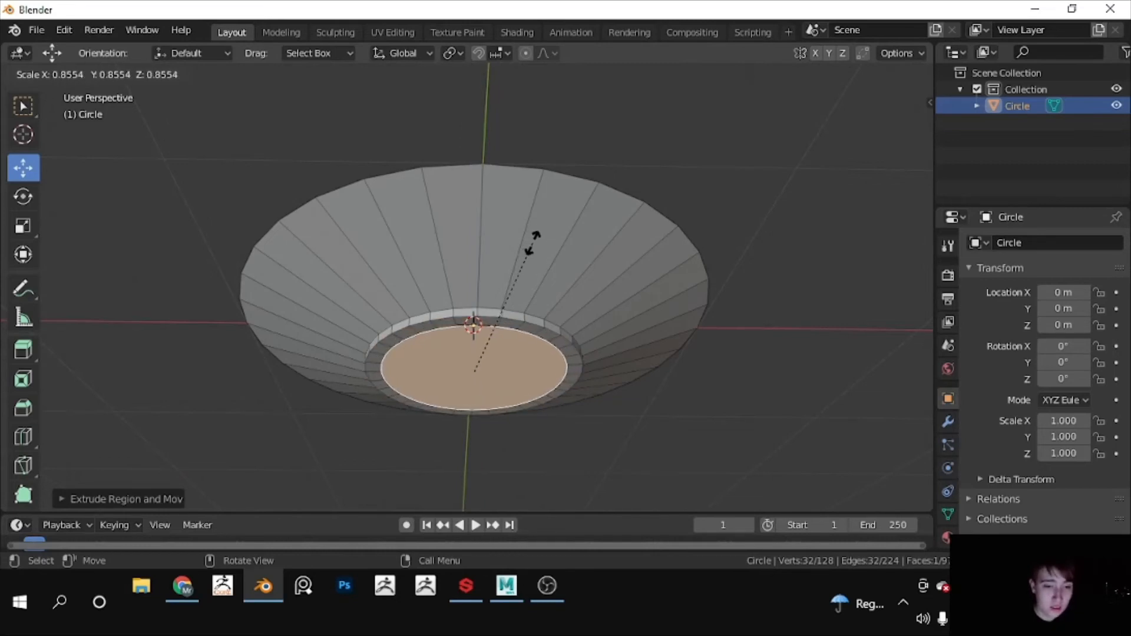
{"action": "left_click", "coordinate": [503, 273]}
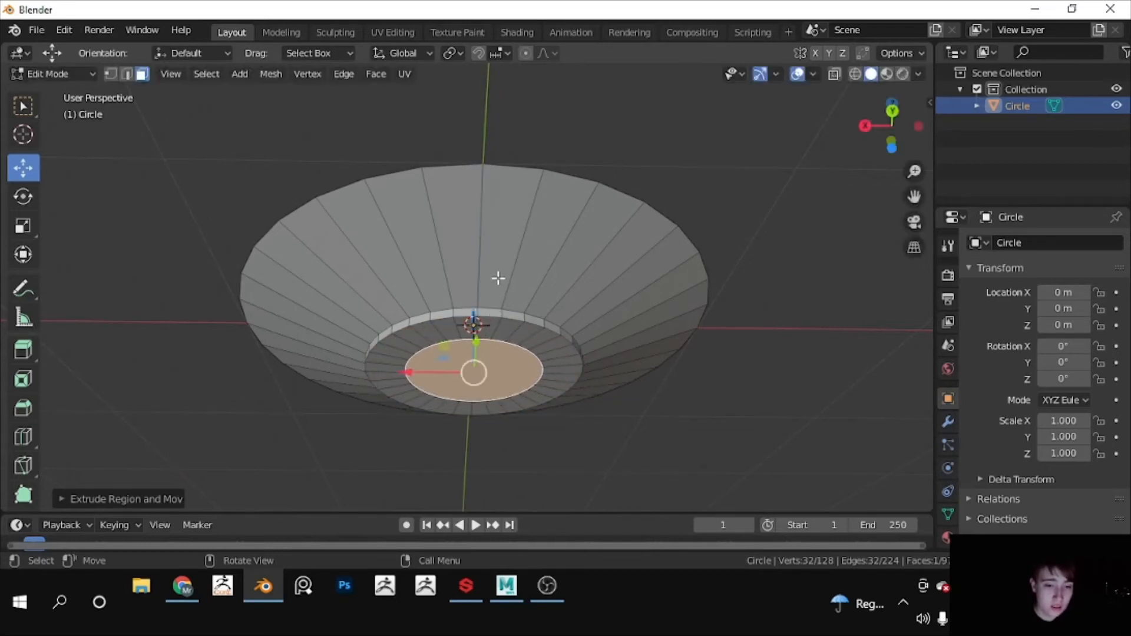
Step: Scale the inner bottom face back up so that only a narrow rim surrounds it
{"action": "scroll", "coordinate": [475, 318], "scroll_direction": "up", "scroll_amount": 3}
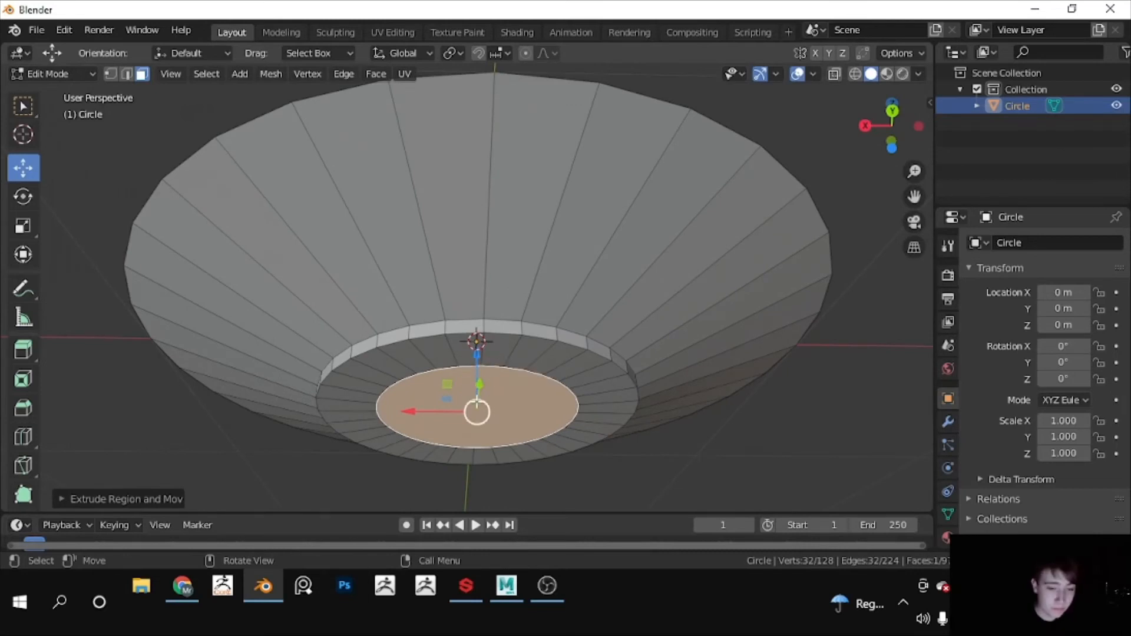
{"action": "key", "text": "r"}
{"action": "right_click", "coordinate": [478, 399]}
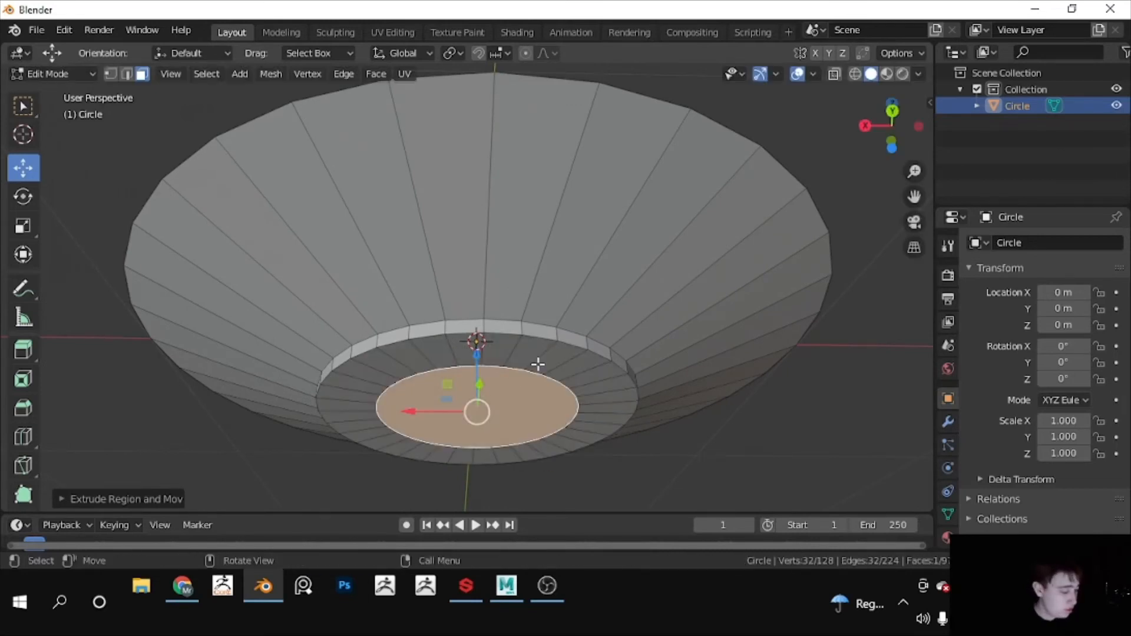
{"action": "key", "text": "s"}
{"action": "left_click", "coordinate": [575, 361]}
{"action": "middle_click_drag", "start_coordinate": [575, 361], "coordinate": [572, 305]}
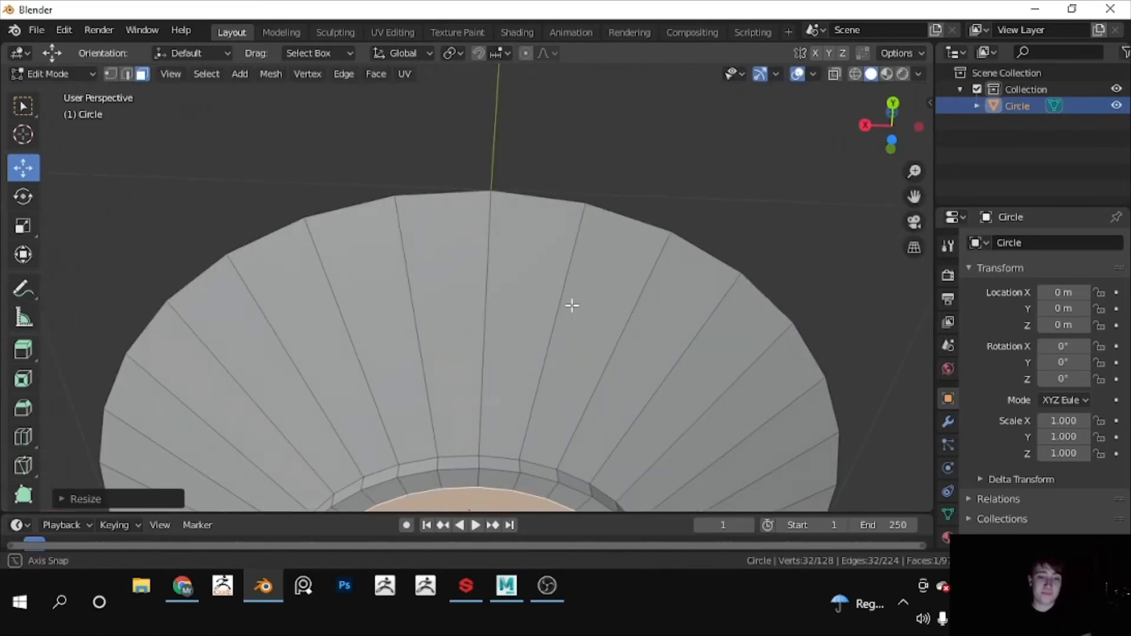
Step: Extrude the inner bottom face in place again and scale it down to a small central disc about a third as wide
{"action": "scroll", "coordinate": [570, 312], "scroll_direction": "down", "scroll_amount": 3}
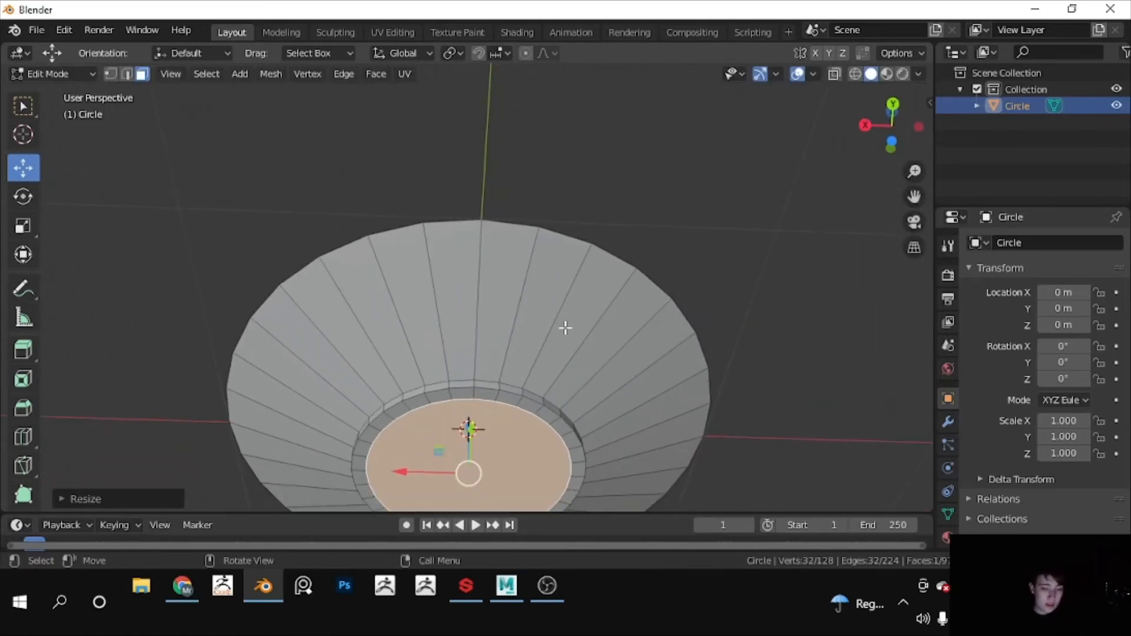
{"action": "mouse_move", "coordinate": [558, 330]}
{"action": "middle_mouse_down"}
{"action": "mouse_move", "coordinate": [505, 331]}
{"action": "mouse_move", "coordinate": [647, 374]}
{"action": "mouse_move", "coordinate": [657, 394]}
{"action": "mouse_move", "coordinate": [587, 360]}
{"action": "mouse_move", "coordinate": [580, 338]}
{"action": "middle_mouse_up"}
{"action": "key", "text": "e"}
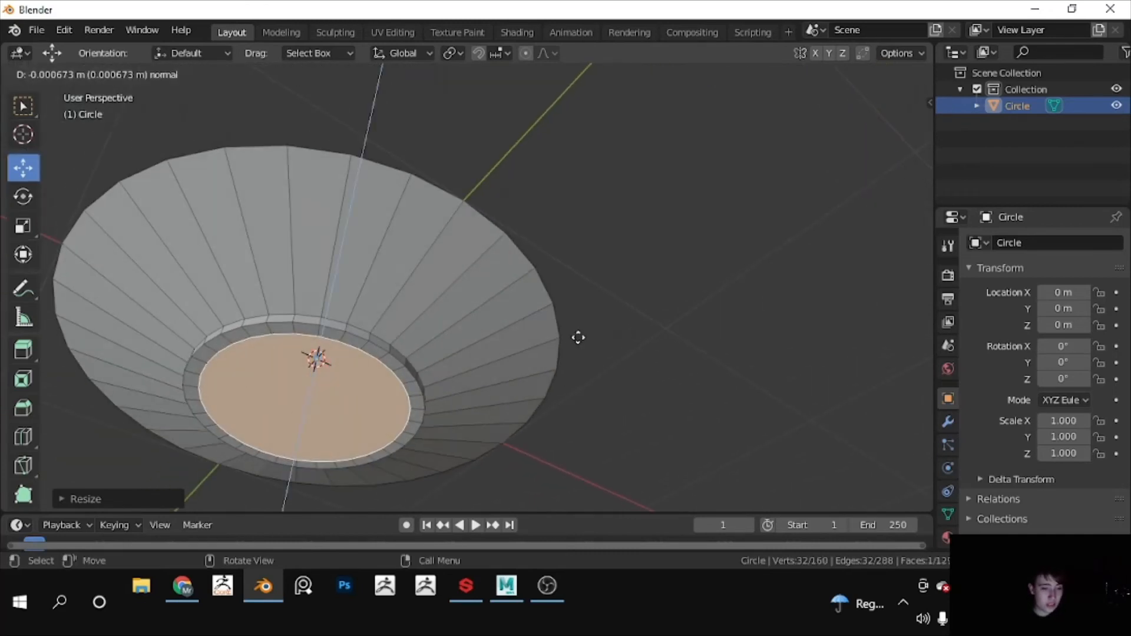
{"action": "right_click", "coordinate": [592, 336]}
{"action": "key", "text": "s"}
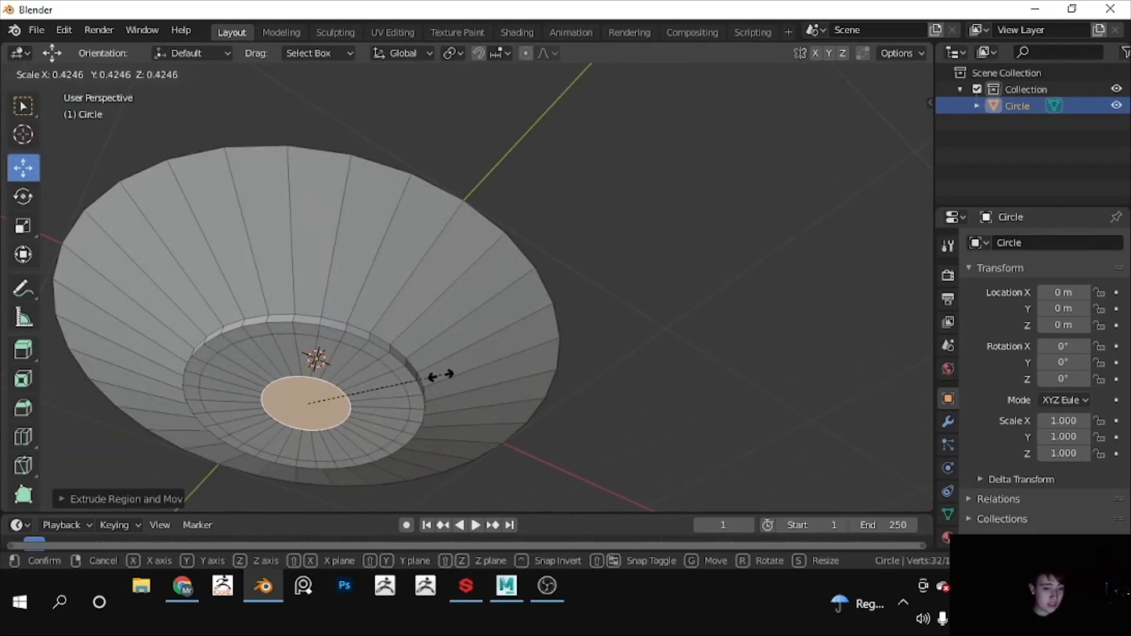
{"action": "left_click", "coordinate": [411, 378]}
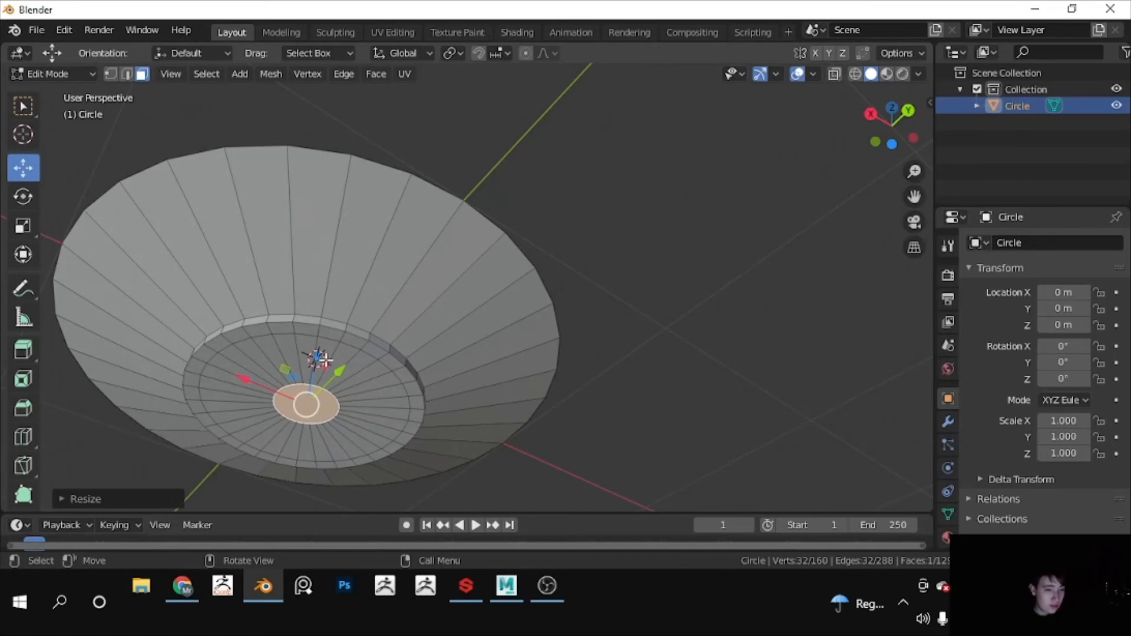
Step: Raise the small central disc along Z to form a shallow cone in the base, and inspect the plate from above
{"action": "left_click_drag", "start_coordinate": [313, 354], "coordinate": [316, 330]}
{"action": "middle_click_drag", "start_coordinate": [339, 332], "coordinate": [440, 457]}
{"action": "scroll", "coordinate": [422, 356], "scroll_direction": "down", "scroll_amount": 4}
{"action": "scroll", "coordinate": [379, 320], "scroll_direction": "up", "scroll_amount": 3}
{"action": "middle_click_drag", "start_coordinate": [260, 215], "coordinate": [436, 279], "text": "shift"}
{"action": "scroll", "coordinate": [389, 246], "scroll_direction": "up", "scroll_amount": 2}
{"action": "middle_click_drag", "start_coordinate": [374, 247], "coordinate": [399, 278]}
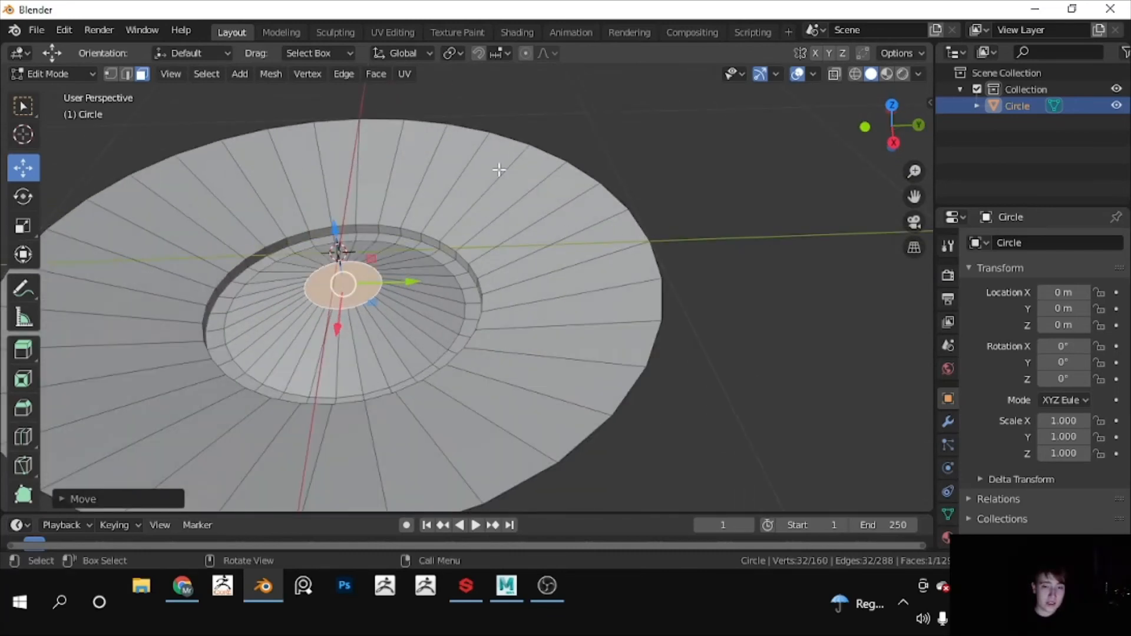
{"action": "middle_click_drag", "start_coordinate": [434, 312], "coordinate": [474, 281]}
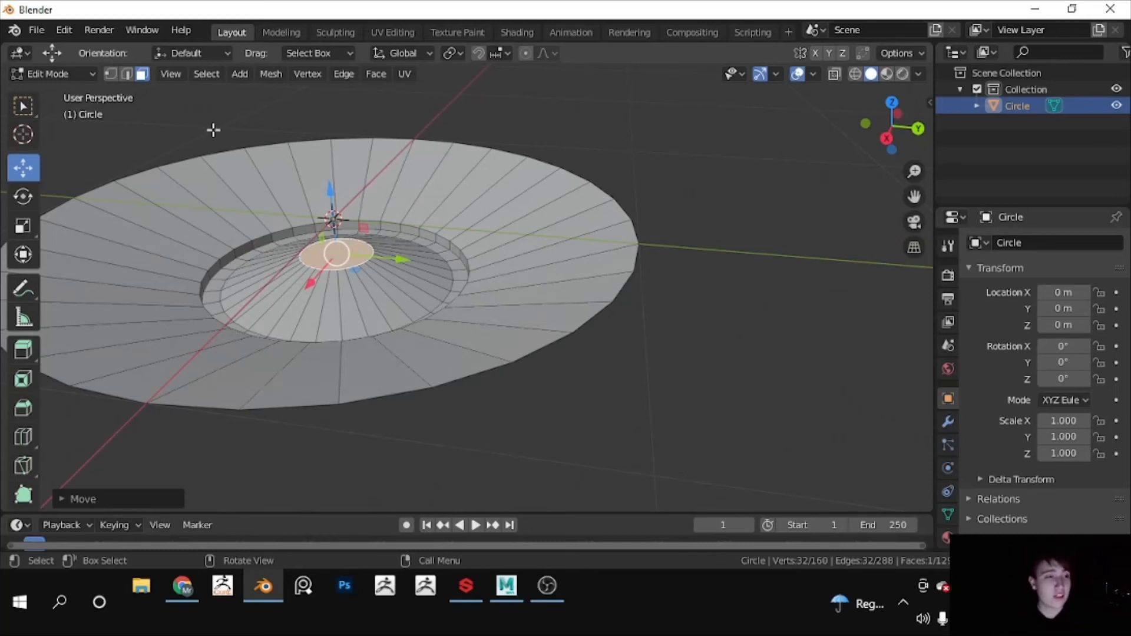
Step: Extrude the plate's outer edge loop straight up along global Z by about 0.04 m to form a thin rim wall
{"action": "left_click", "coordinate": [126, 74]}
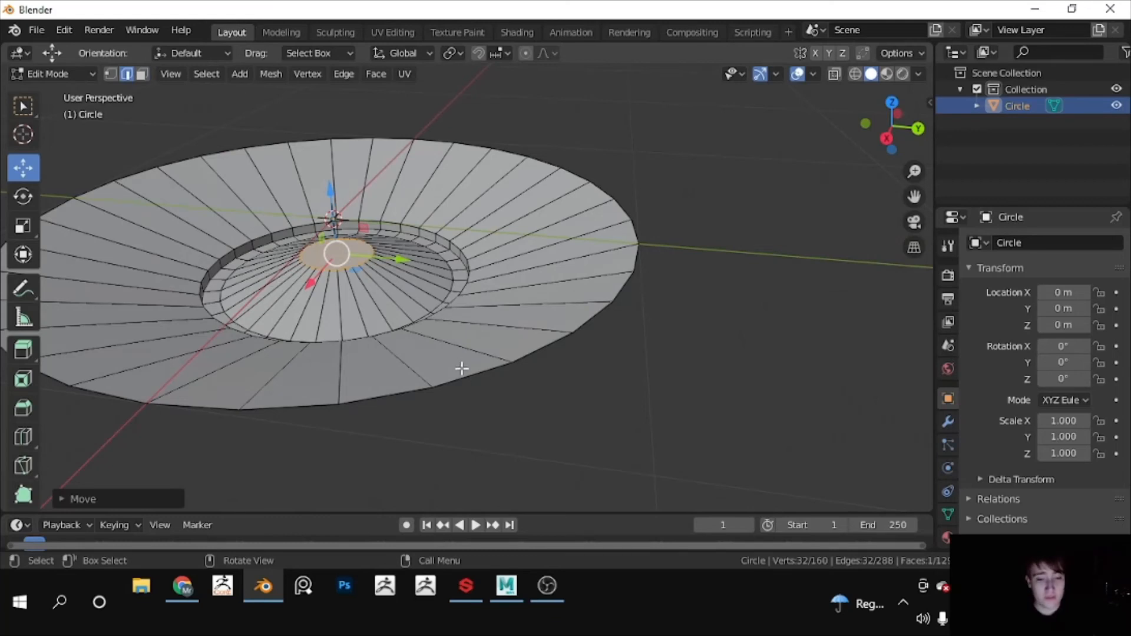
{"action": "key", "text": "alt"}
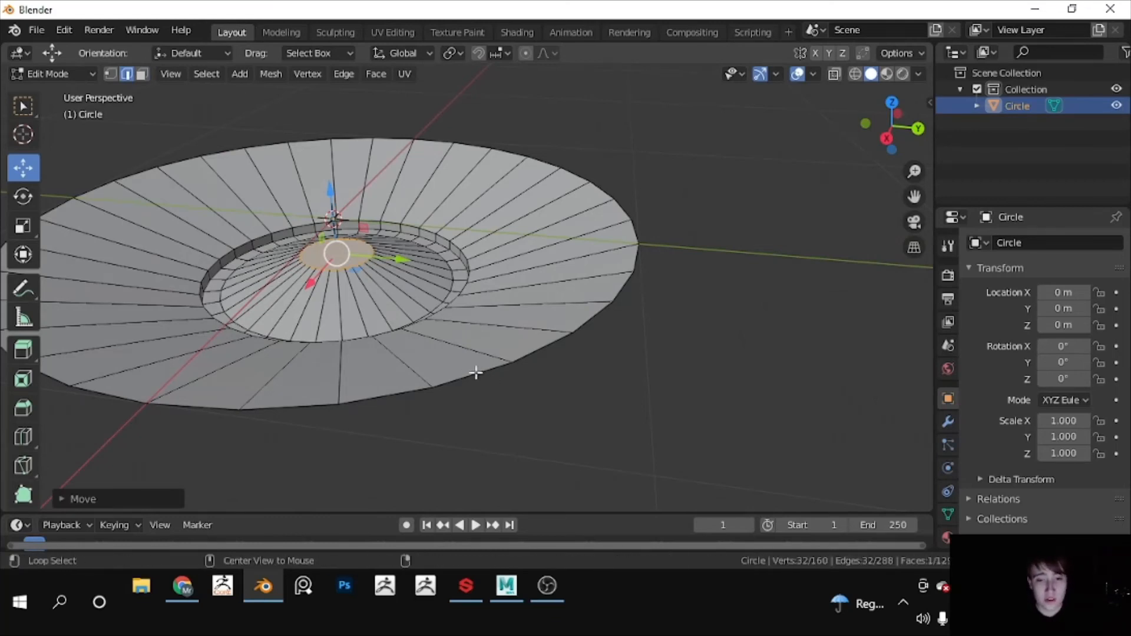
{"action": "left_click", "coordinate": [476, 373], "text": "alt"}
{"action": "middle_click_drag", "start_coordinate": [408, 278], "coordinate": [583, 244]}
{"action": "middle_click_drag", "start_coordinate": [439, 281], "coordinate": [403, 175]}
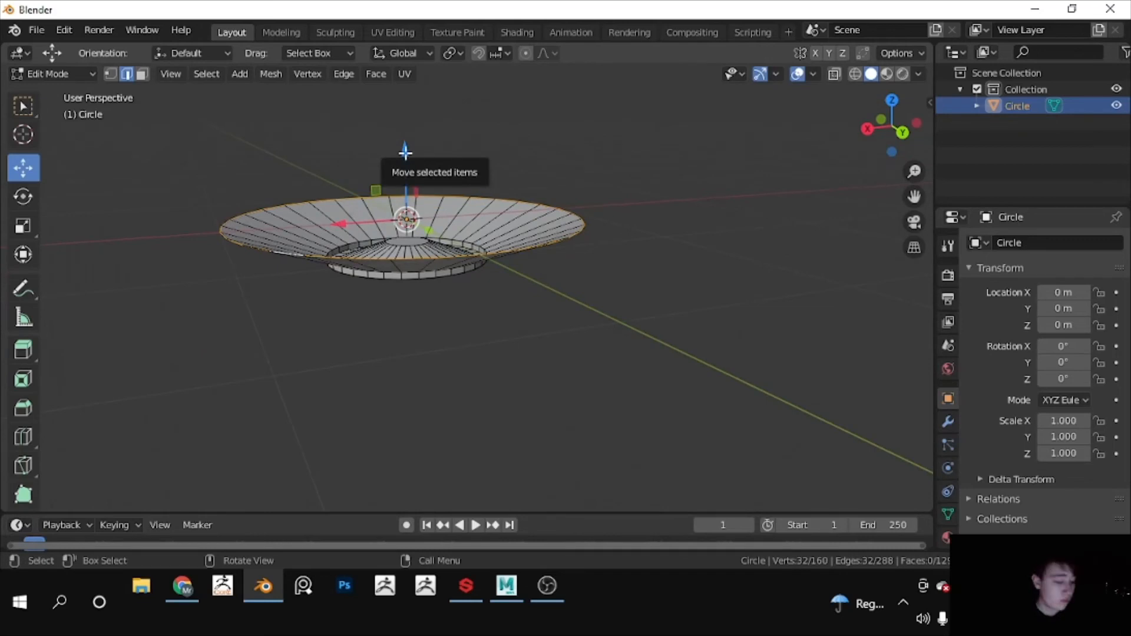
{"action": "key", "text": "e"}
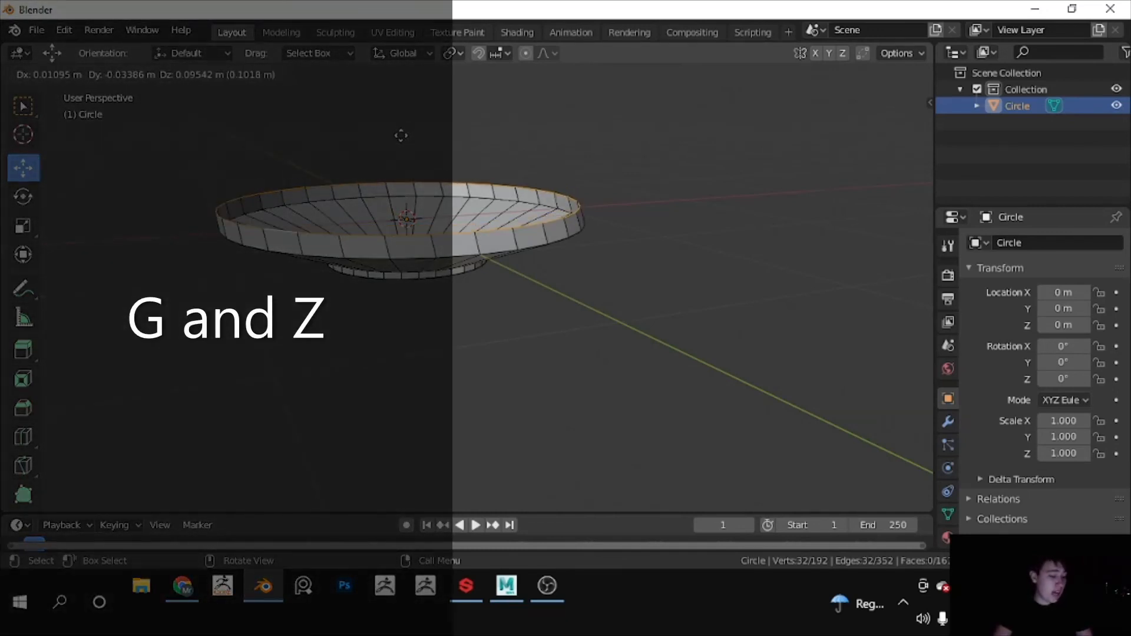
{"action": "key", "text": "z"}
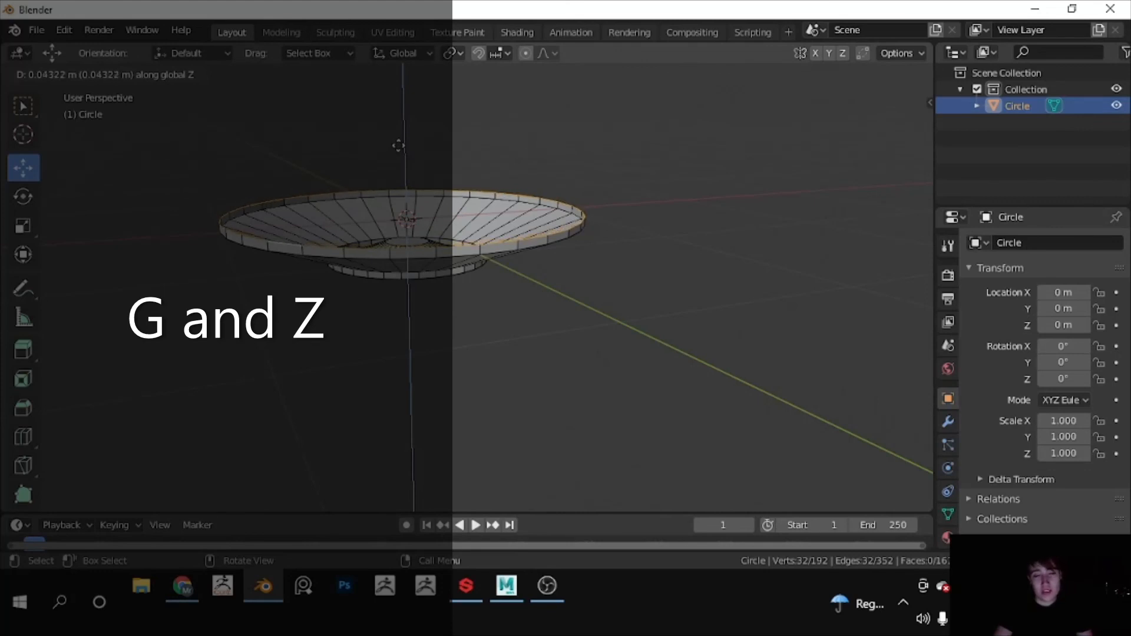
{"action": "left_click", "coordinate": [399, 144]}
{"action": "middle_click_drag", "start_coordinate": [398, 144], "coordinate": [538, 249]}
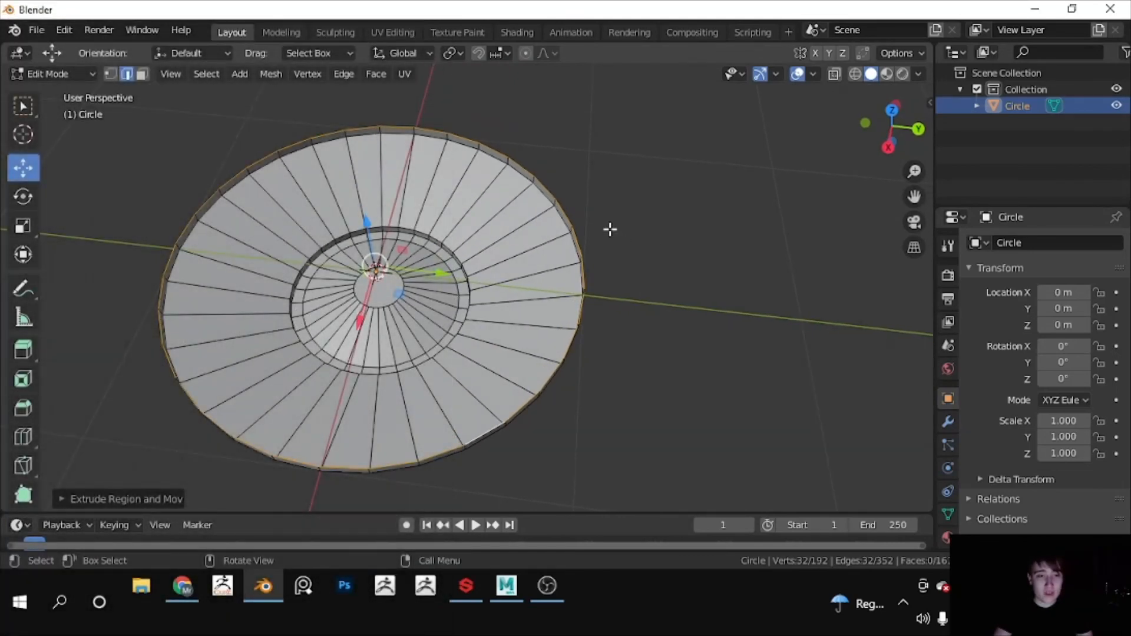
Step: Fill the raised rim loop with a face, then extrude it and scale the new face to a little under half the plate's width
{"action": "key", "text": "a"}
{"action": "middle_click_drag", "start_coordinate": [609, 230], "coordinate": [550, 207]}
{"action": "mouse_move", "coordinate": [450, 218]}
{"action": "middle_mouse_down"}
{"action": "mouse_move", "coordinate": [472, 202]}
{"action": "mouse_move", "coordinate": [360, 211]}
{"action": "mouse_move", "coordinate": [432, 213]}
{"action": "middle_mouse_up"}
{"action": "scroll", "coordinate": [432, 214], "scroll_direction": "up", "scroll_amount": 1}
{"action": "key", "text": "e"}
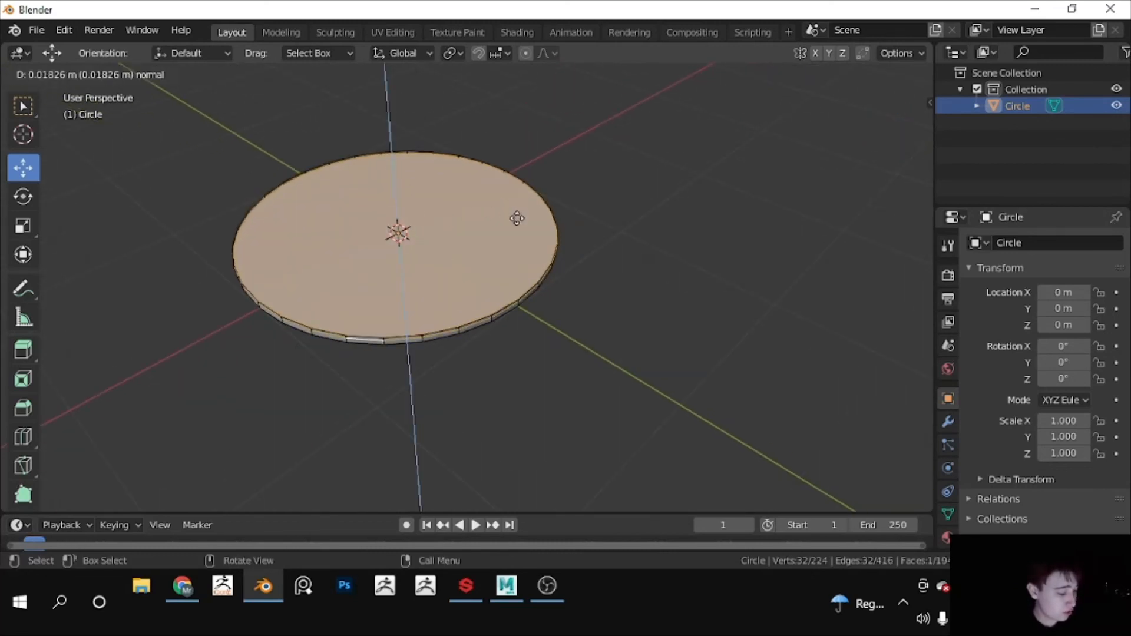
{"action": "key", "text": "s"}
{"action": "left_click", "coordinate": [450, 218]}
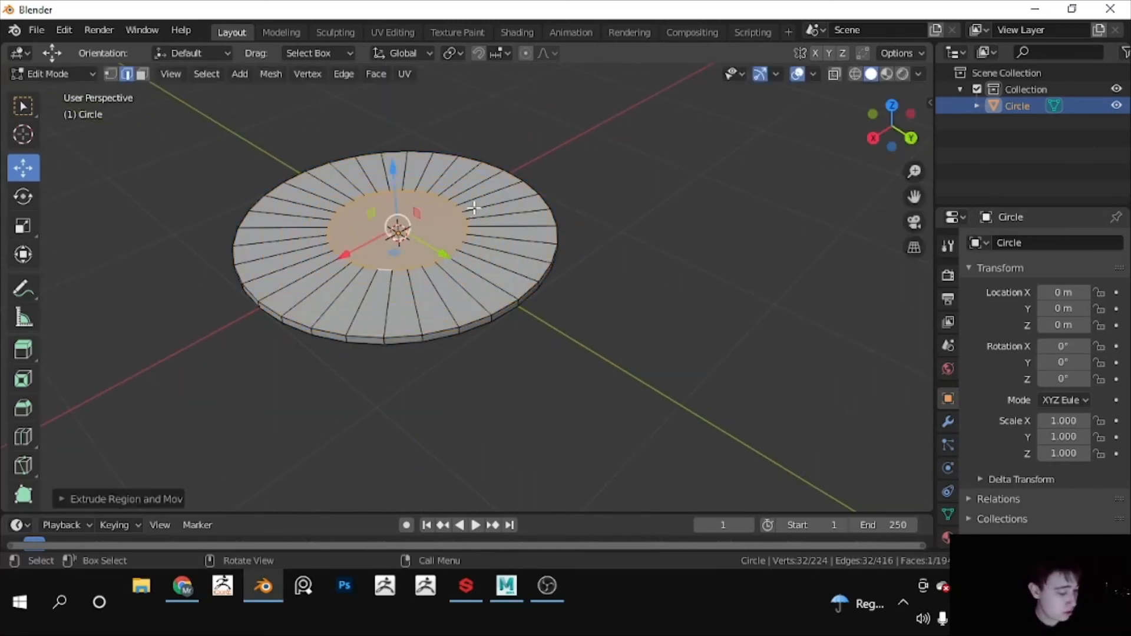
Step: Lower the inner top face along global Z by about 0.14 m to make the plate's upper surface dished
{"action": "key", "text": "g"}
{"action": "key", "text": "z"}
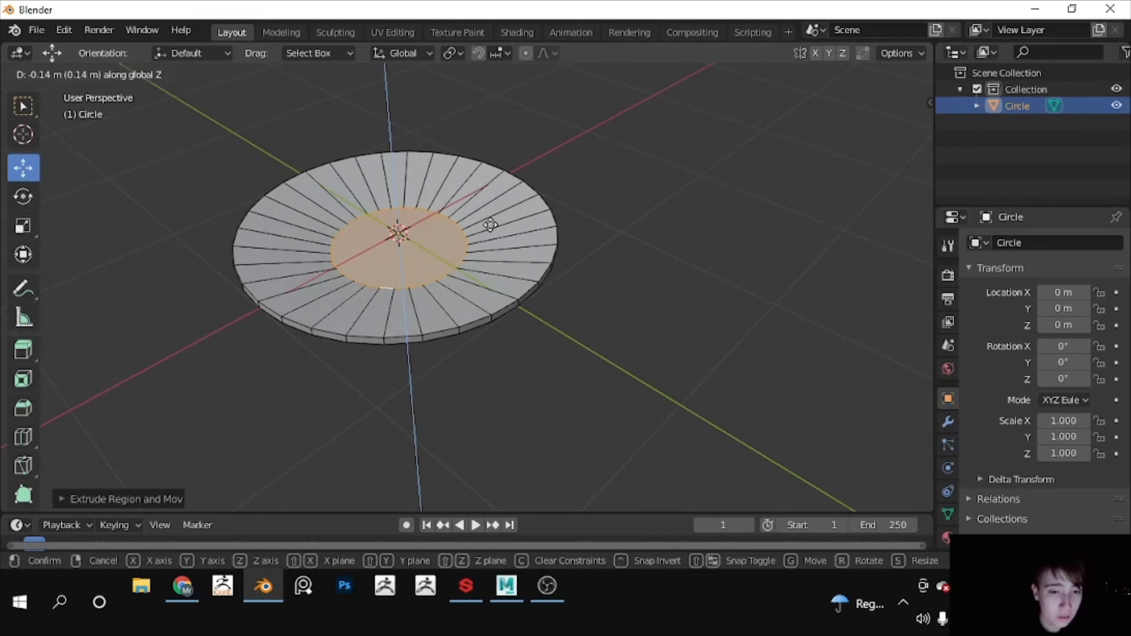
{"action": "left_click", "coordinate": [491, 225]}
{"action": "middle_click_drag", "start_coordinate": [491, 227], "coordinate": [556, 247]}
{"action": "scroll", "coordinate": [556, 247], "scroll_direction": "up", "scroll_amount": 1}
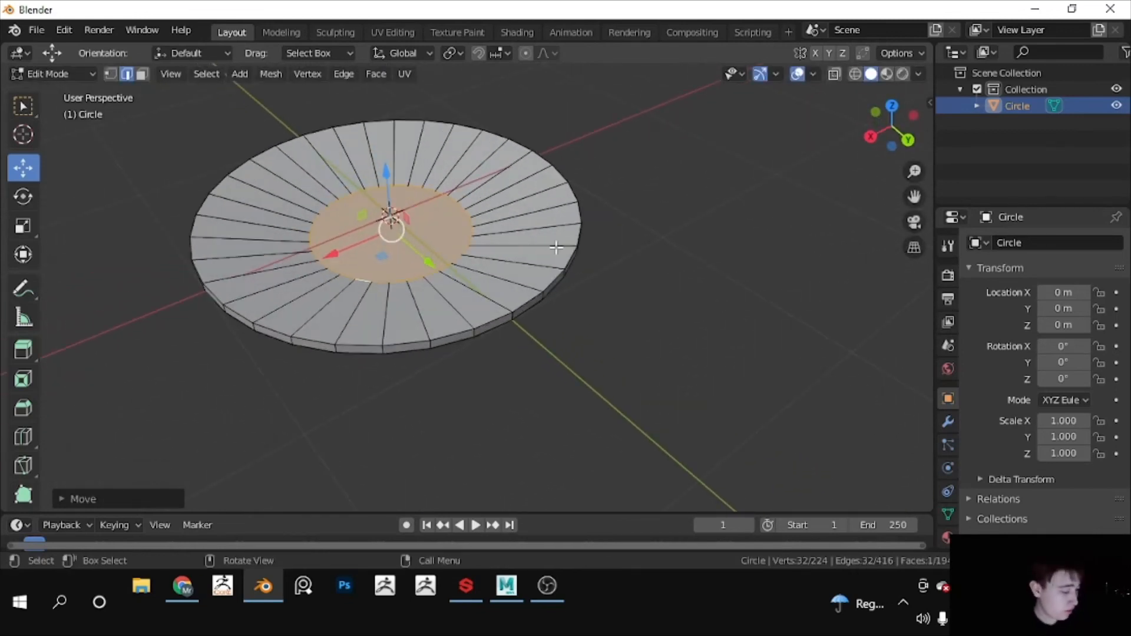
Step: Extrude the lowered inner face in place and scale the new face down to a small disc at the plate's centre
{"action": "key", "text": "e"}
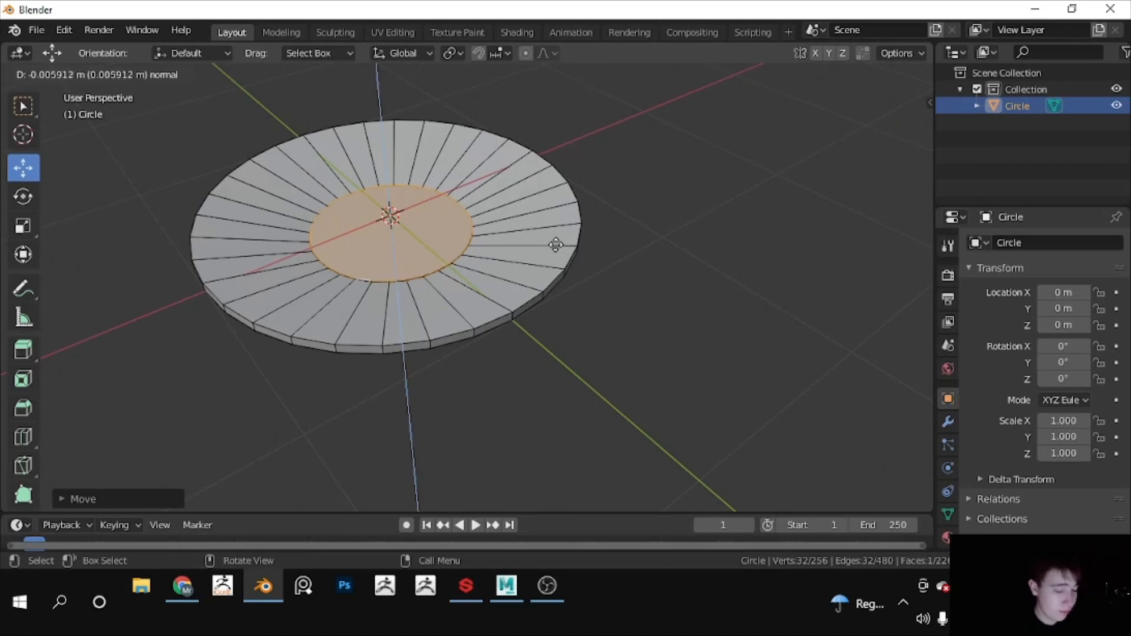
{"action": "left_click", "coordinate": [555, 245]}
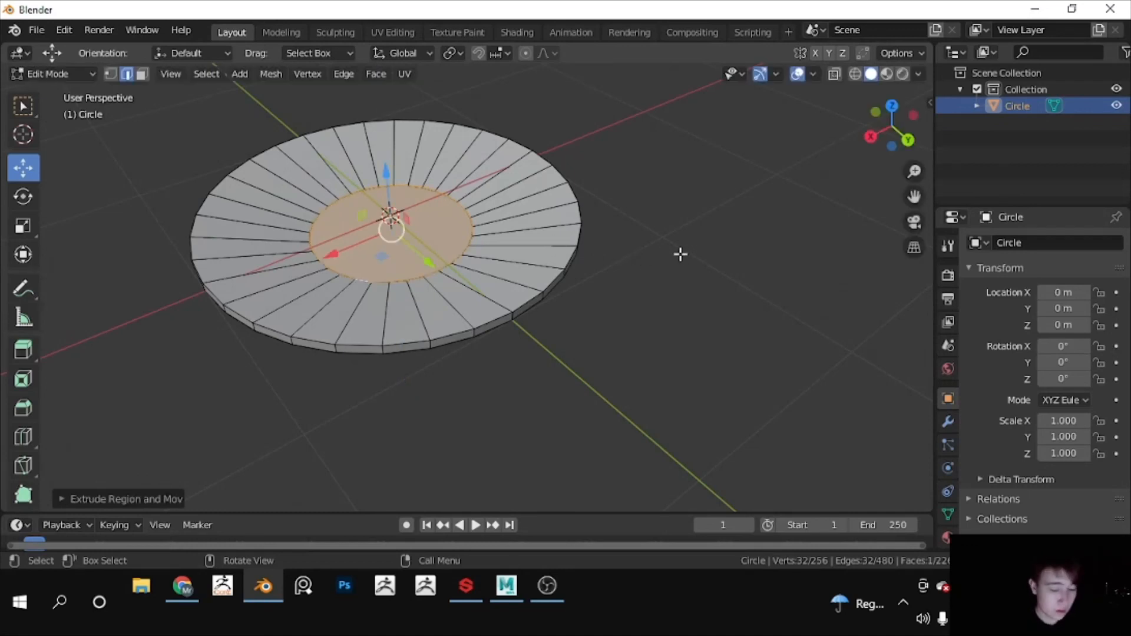
{"action": "key", "text": "s"}
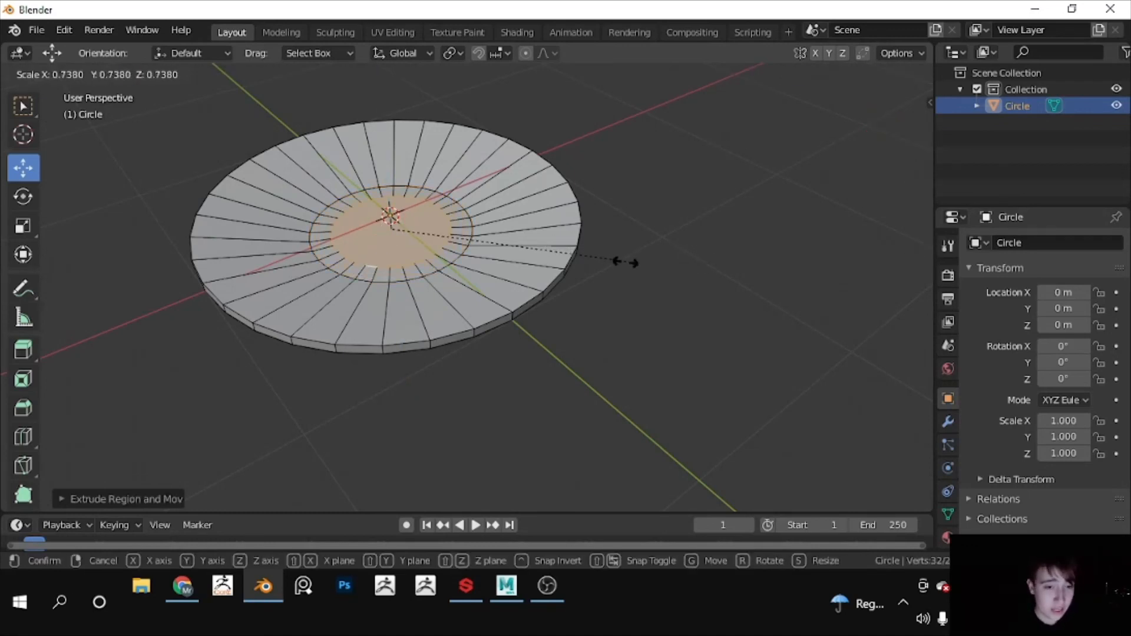
{"action": "left_click", "coordinate": [486, 252]}
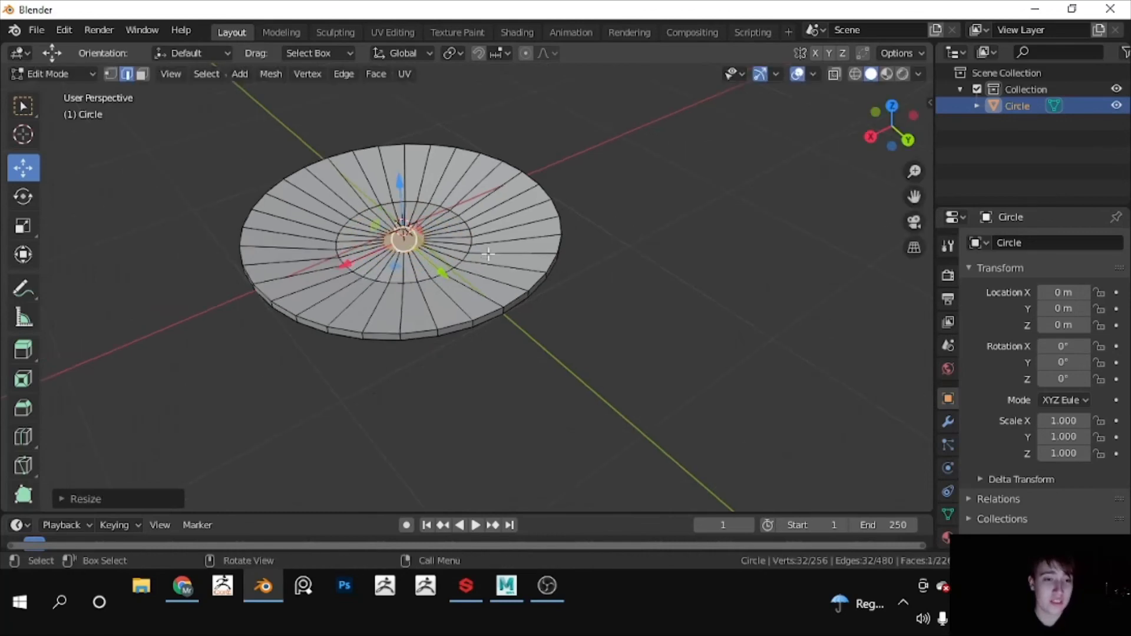
{"action": "middle_click_drag", "start_coordinate": [486, 252], "coordinate": [465, 172]}
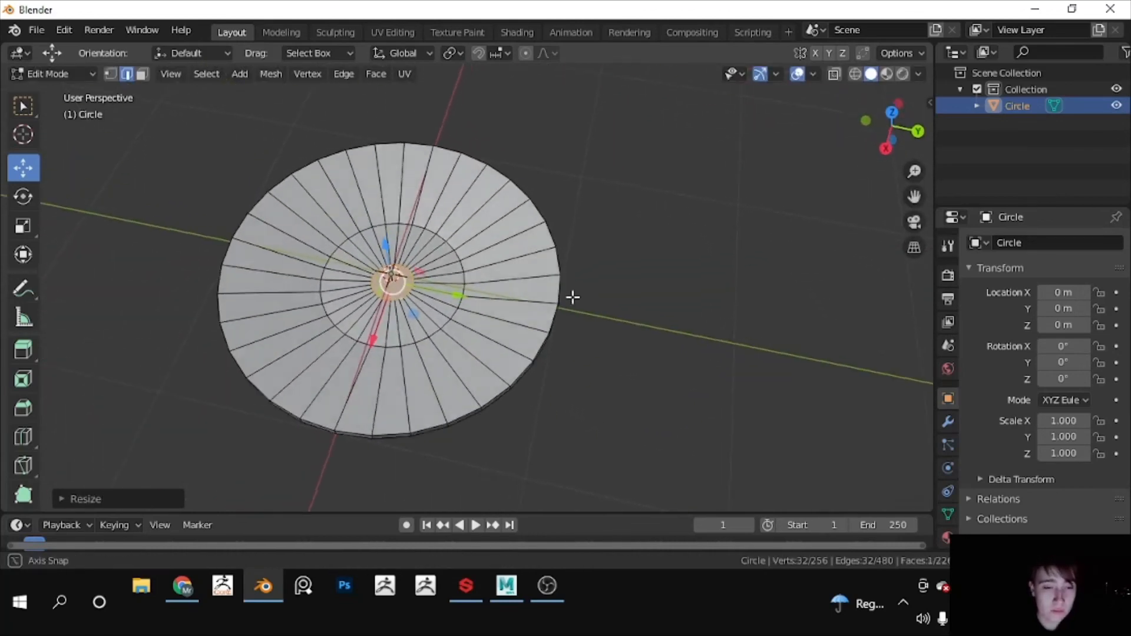